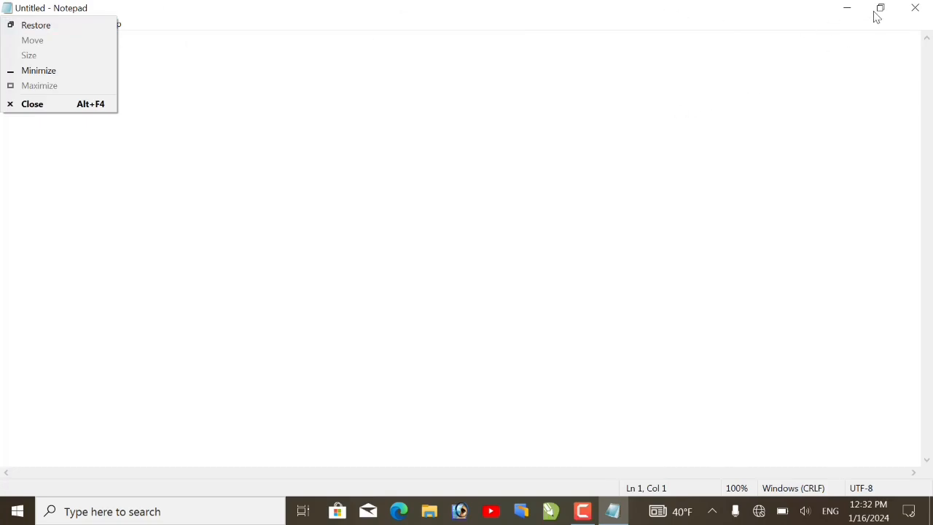
Restore the maximized Notepad window to its smaller size and move it slightly left and down on the desktop.
left_click(64, 28)
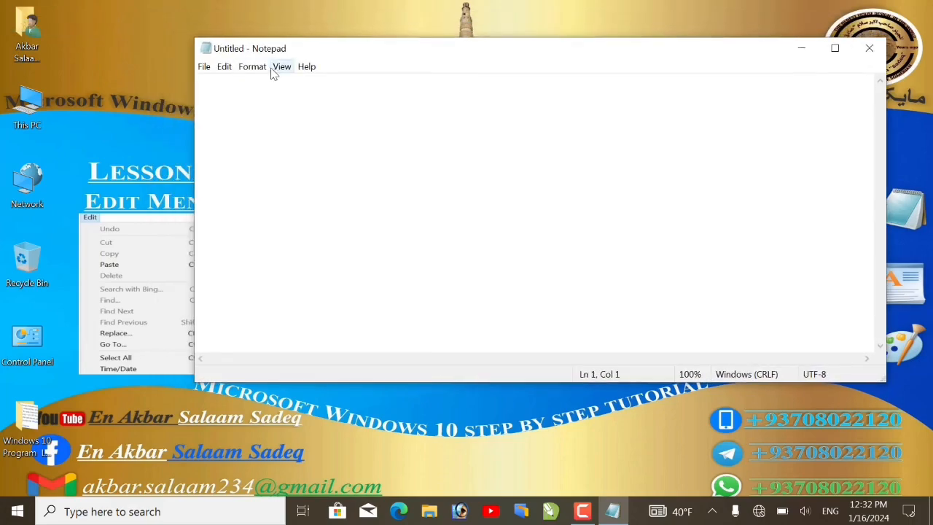
left_click(207, 49)
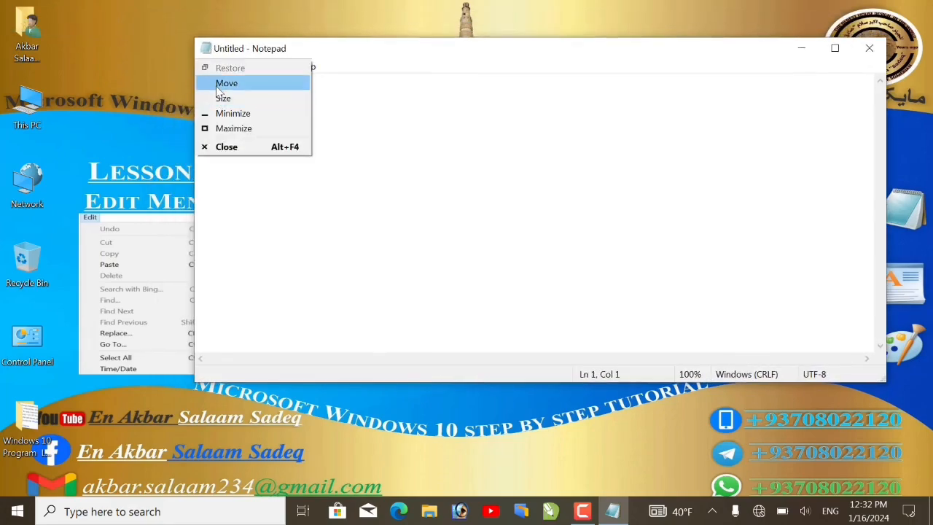
left_click(219, 85)
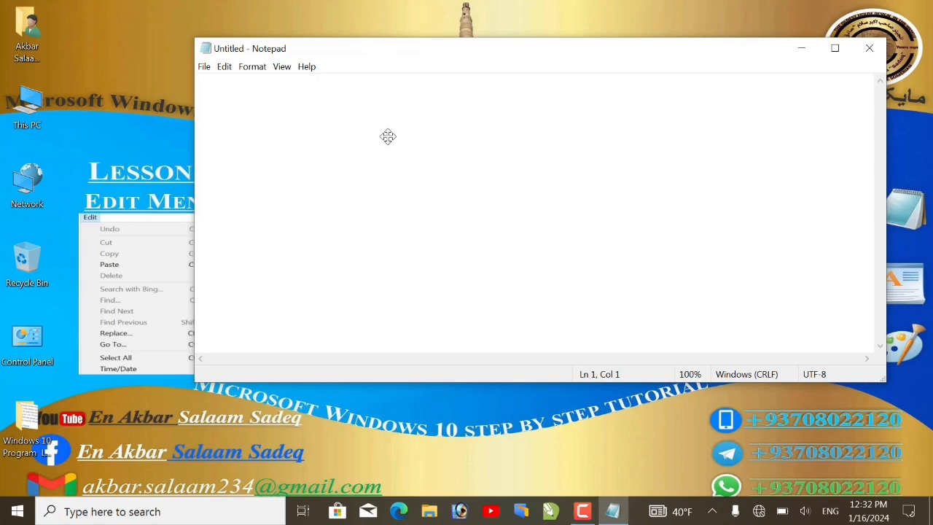
left_click(406, 69)
mouse_move(508, 56)
left_mouse_down()
mouse_move(504, 39)
mouse_move(427, 95)
mouse_move(393, 187)
mouse_move(603, 105)
mouse_move(429, 163)
mouse_move(529, 81)
mouse_move(503, 67)
left_mouse_up()
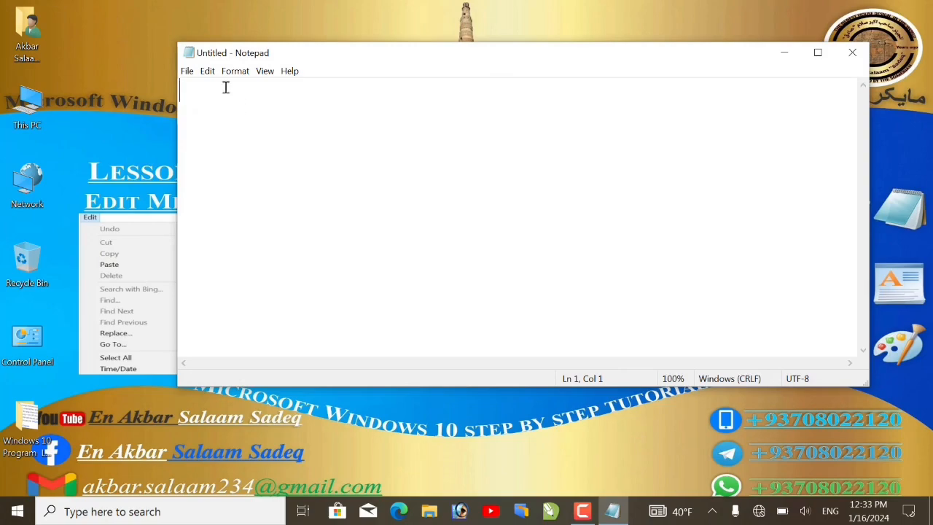
Widen the Notepad window with the Size command by extending its left and right edges outward.
left_click(189, 54)
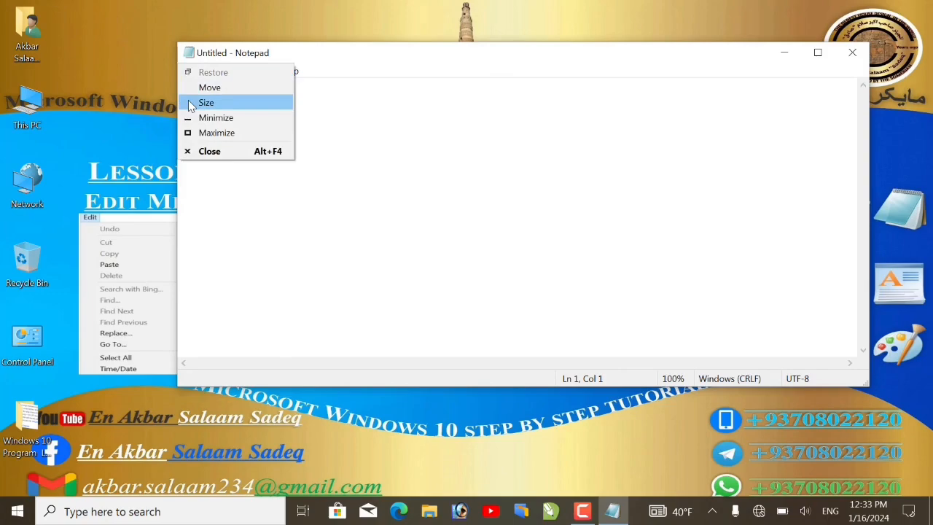
key("Escape")
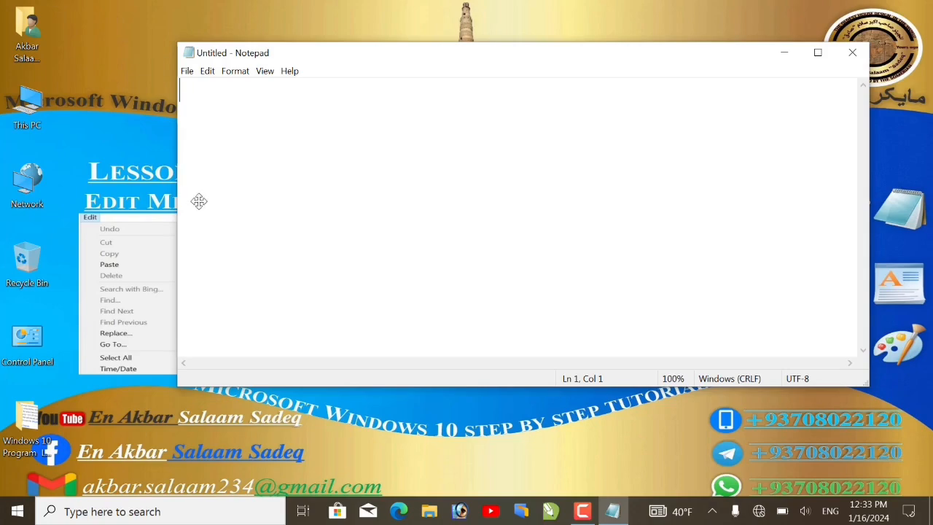
left_click_drag(177, 204, 86, 221)
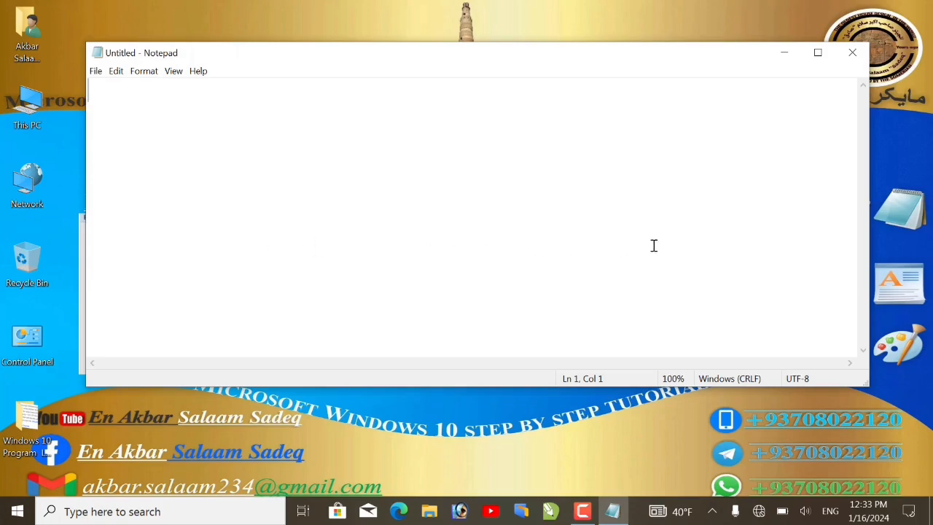
left_click(98, 54)
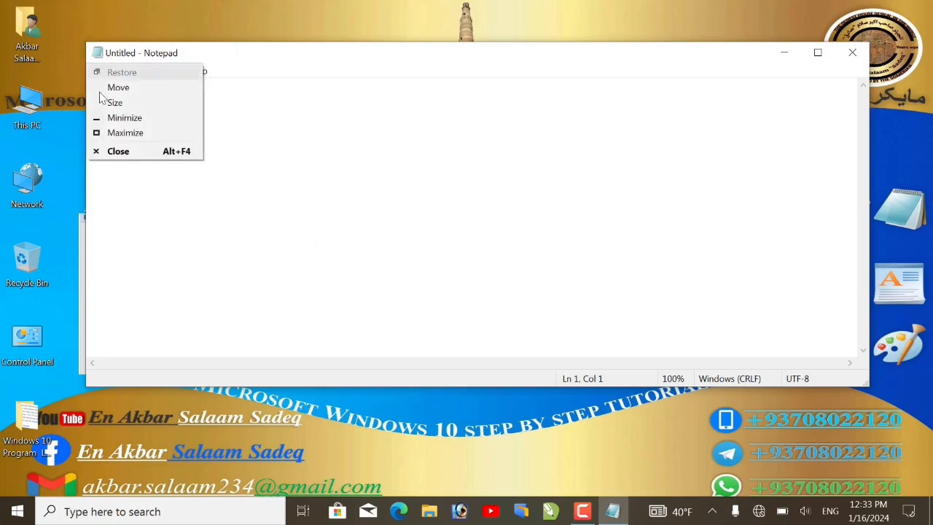
left_click(113, 100)
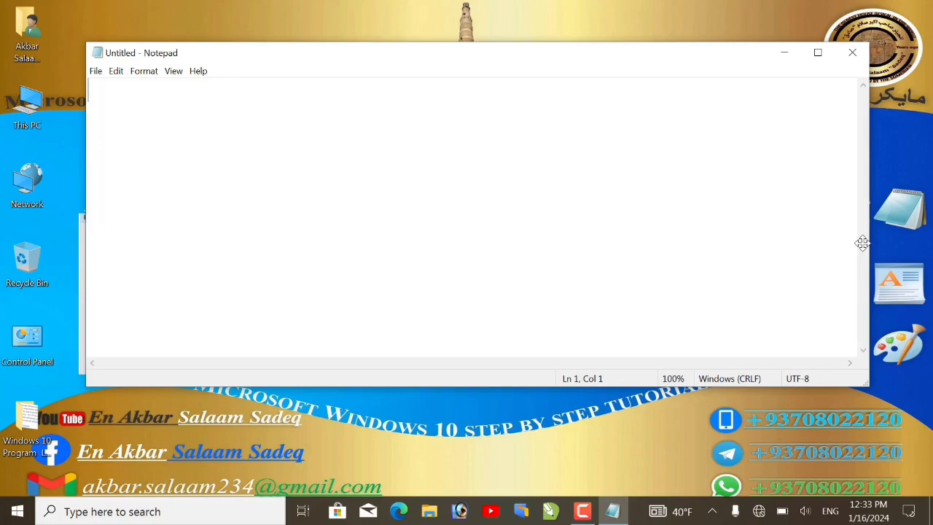
left_click_drag(863, 243, 909, 234)
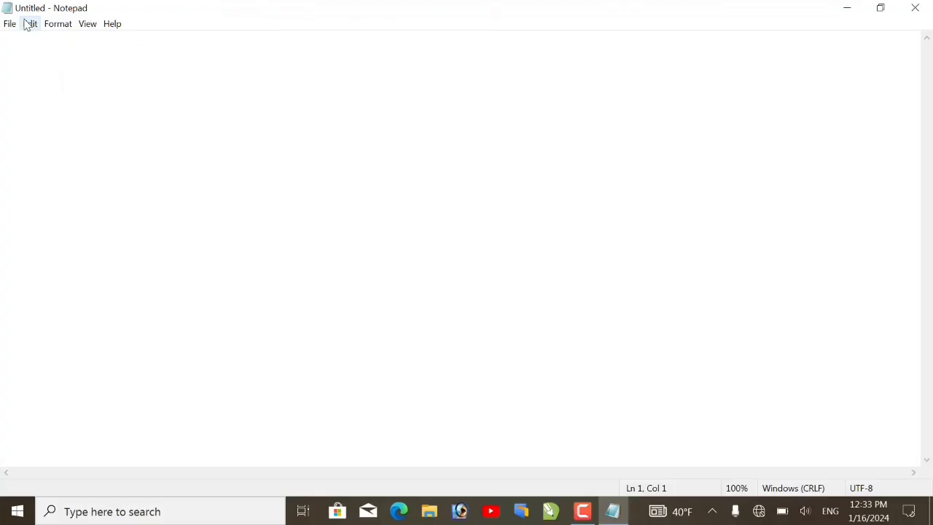
Review Notepad's editing commands and their keyboard shortcuts, from Undo through Time/Date.
left_click(29, 25)
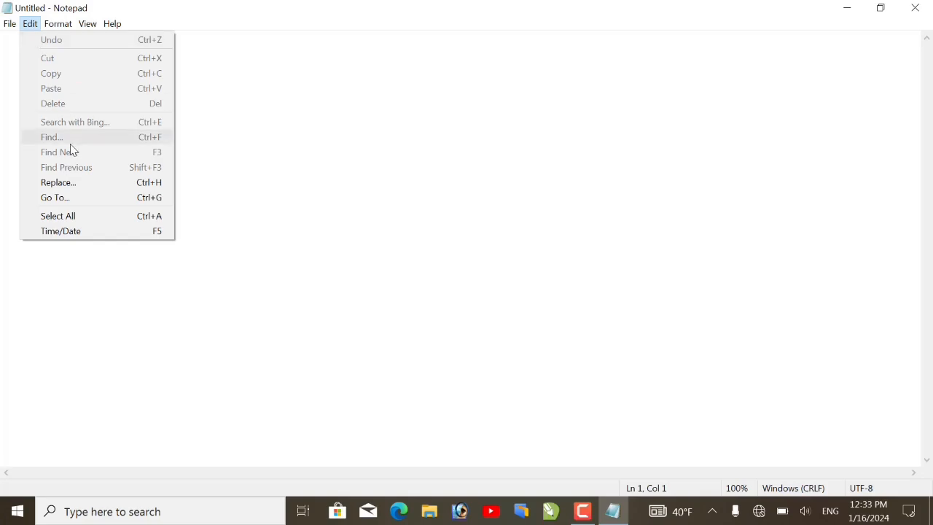
left_click_drag(34, 35, 65, 46)
left_click_drag(137, 36, 166, 45)
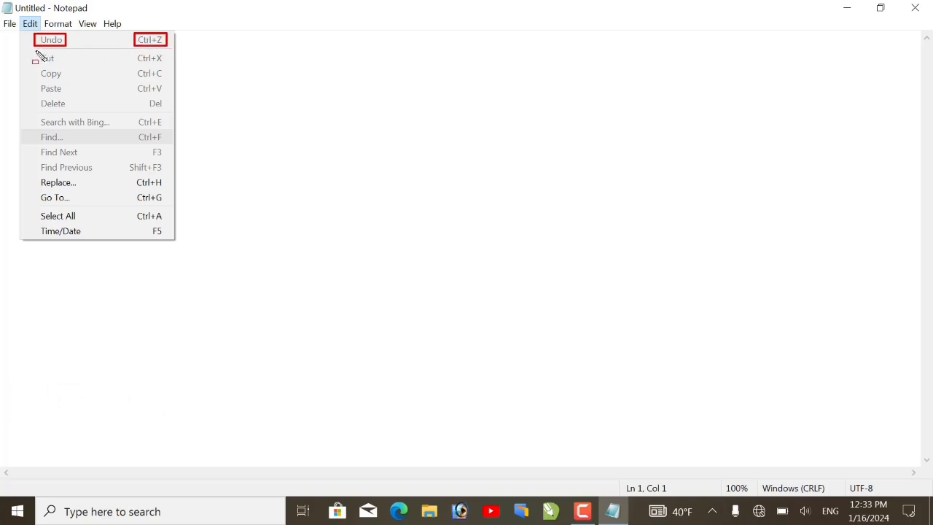
left_click_drag(36, 51, 59, 67)
left_click_drag(130, 53, 167, 65)
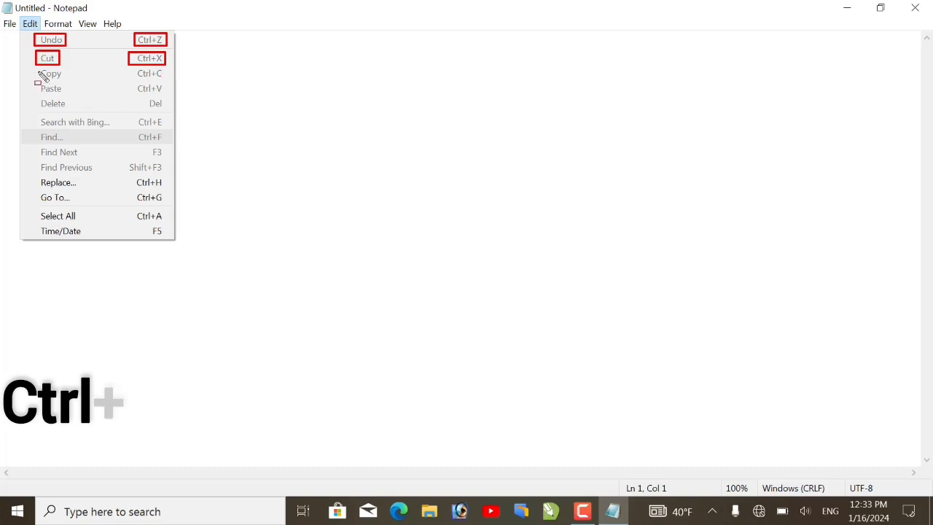
left_click_drag(38, 69, 64, 80)
left_click_drag(131, 68, 164, 80)
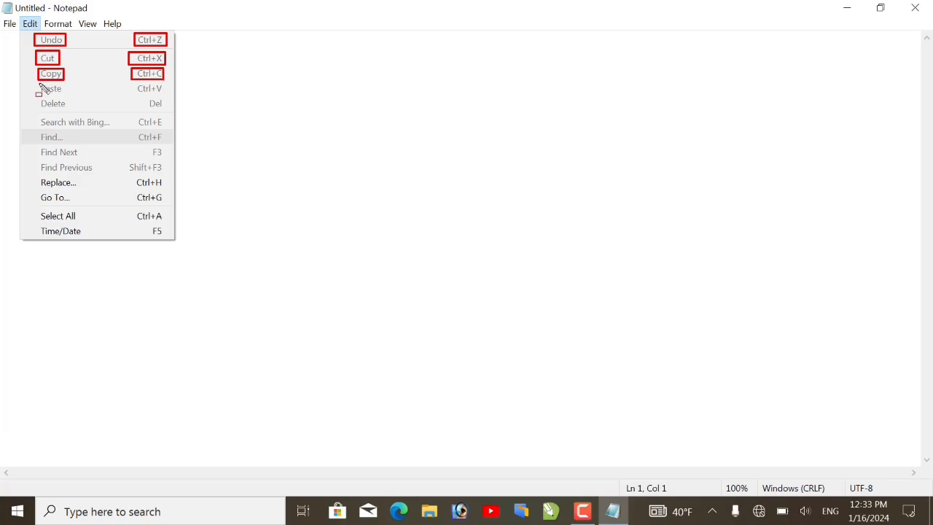
left_click_drag(38, 84, 66, 94)
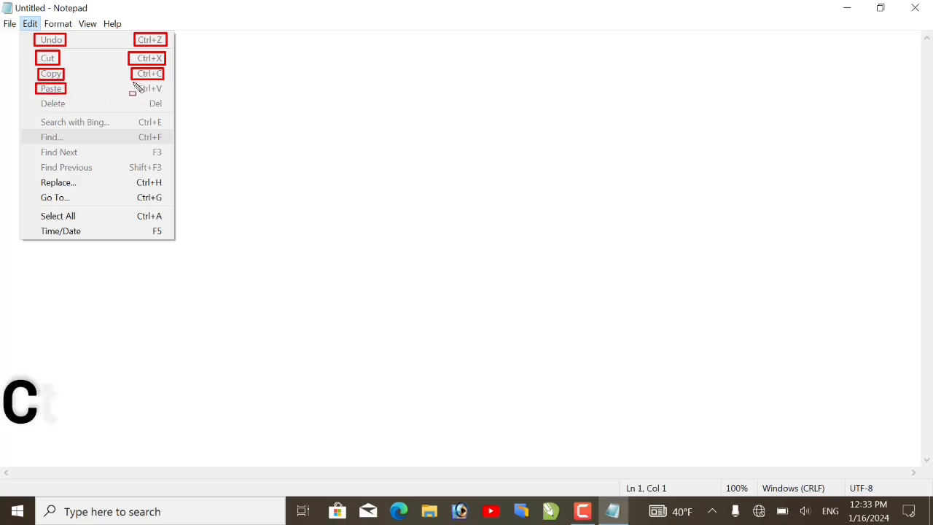
left_click_drag(133, 83, 166, 95)
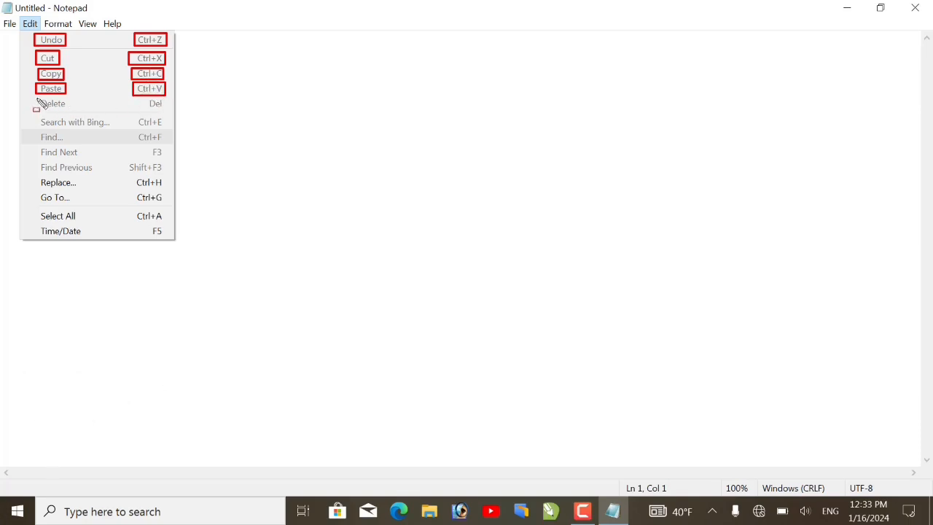
left_click_drag(38, 108, 70, 98)
left_click_drag(146, 122, 166, 109)
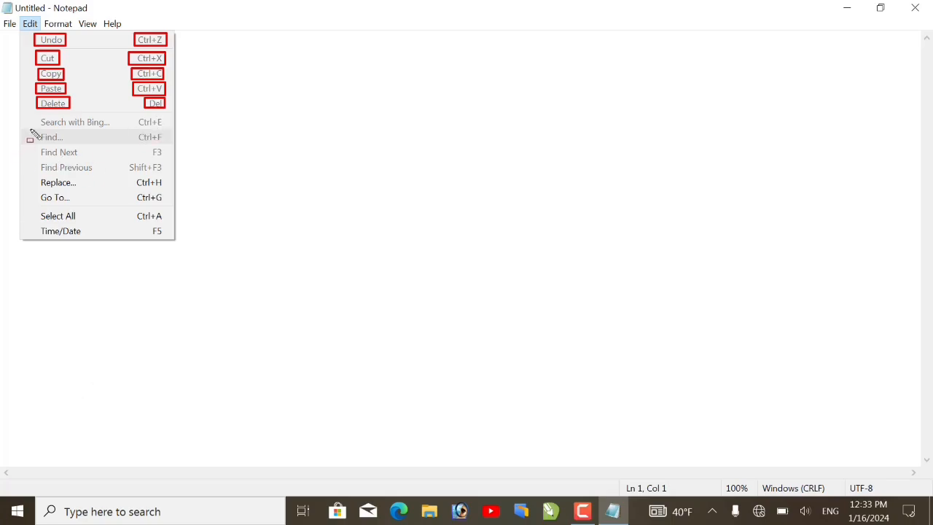
left_click_drag(33, 119, 110, 134)
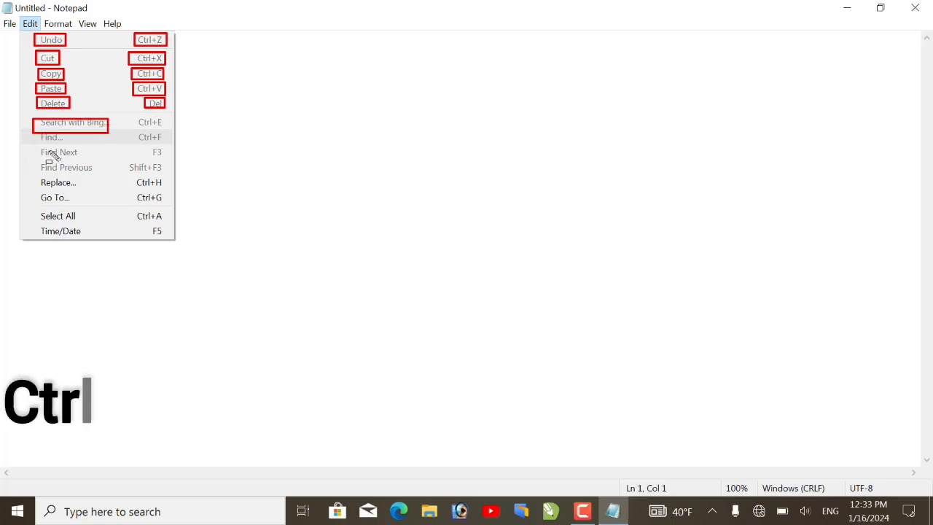
left_click_drag(35, 133, 59, 144)
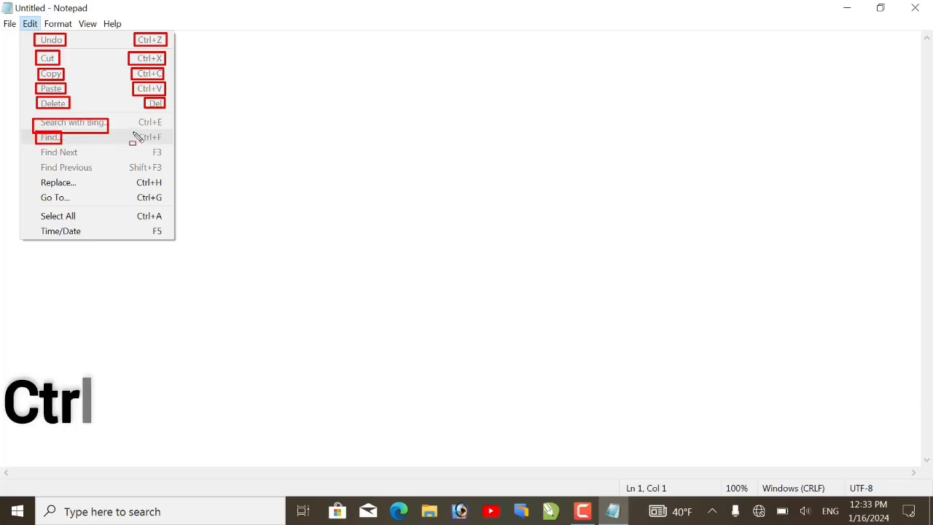
left_click_drag(134, 131, 165, 143)
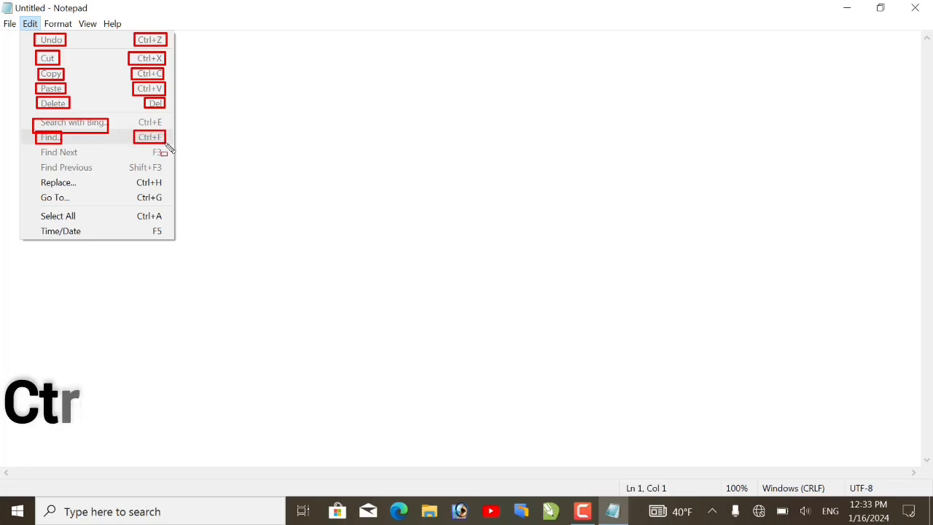
left_click_drag(38, 151, 81, 160)
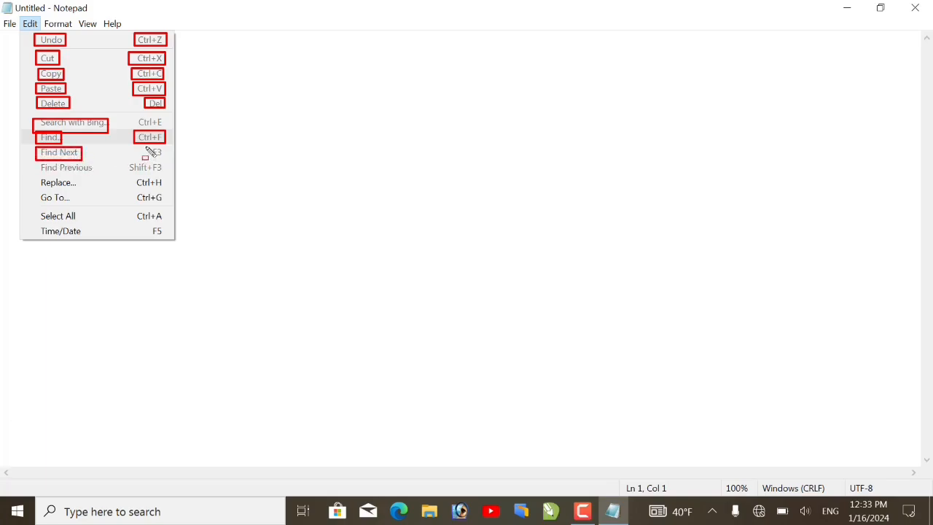
left_click_drag(146, 146, 166, 159)
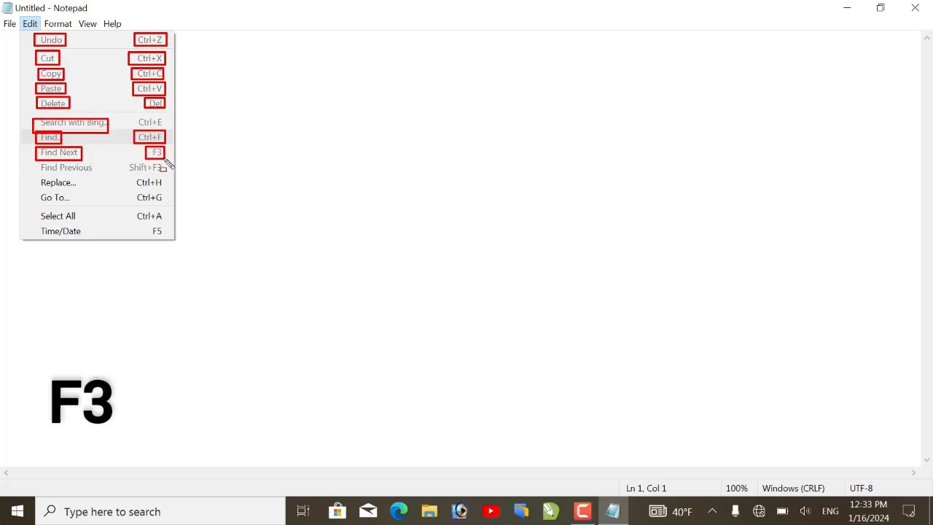
mouse_move(37, 163)
left_mouse_down()
mouse_move(50, 173)
mouse_move(99, 175)
left_mouse_up()
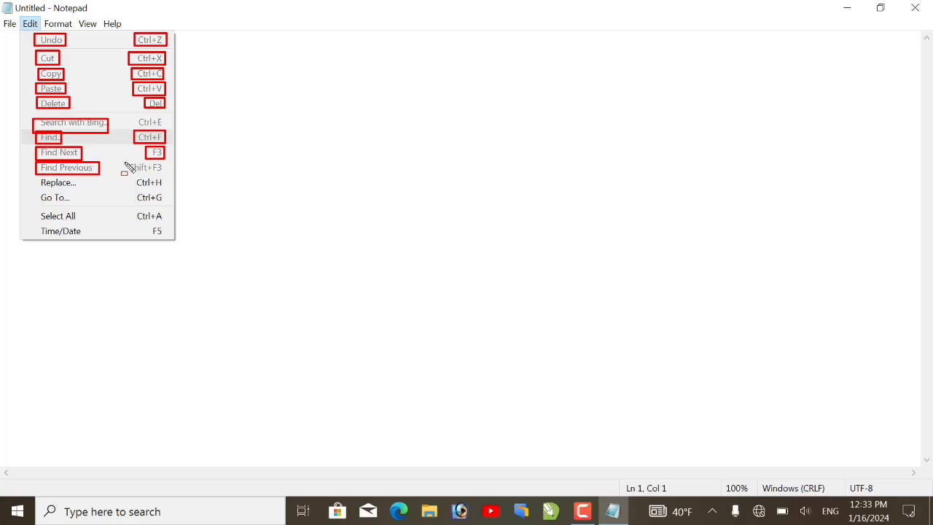
left_click_drag(125, 163, 168, 175)
left_click_drag(36, 179, 76, 189)
left_click_drag(129, 177, 167, 191)
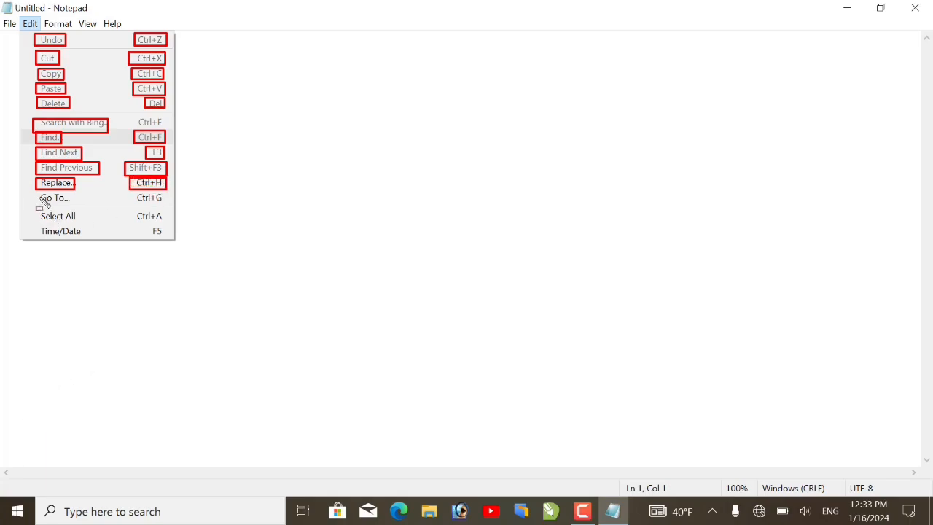
left_click_drag(38, 195, 72, 207)
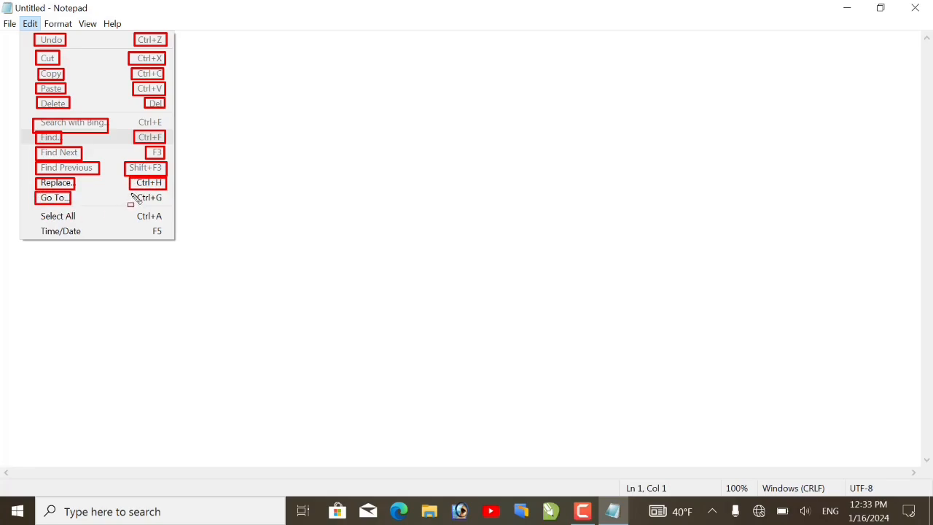
mouse_move(130, 193)
left_mouse_down()
mouse_move(136, 205)
mouse_move(160, 204)
mouse_move(167, 194)
mouse_move(158, 192)
left_mouse_up()
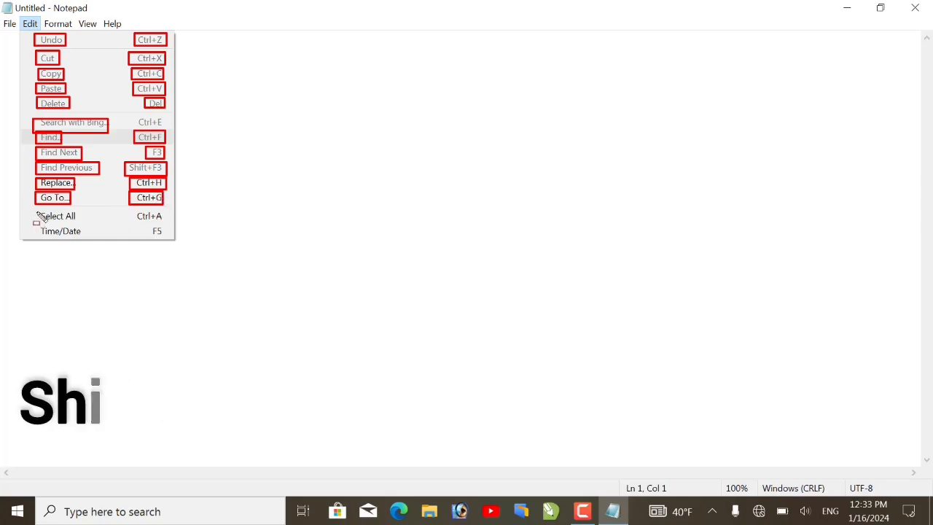
left_click_drag(38, 210, 76, 223)
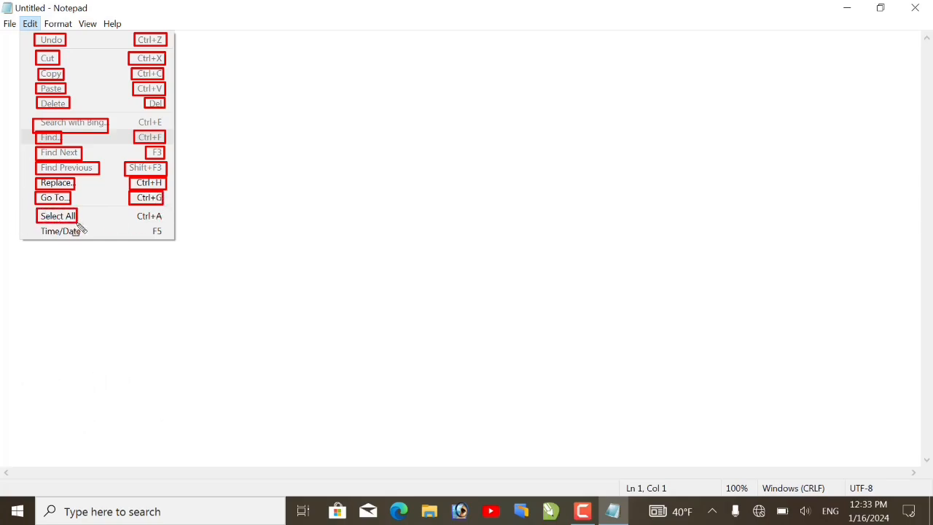
mouse_move(140, 218)
left_mouse_down()
mouse_move(165, 217)
mouse_move(167, 225)
left_mouse_up()
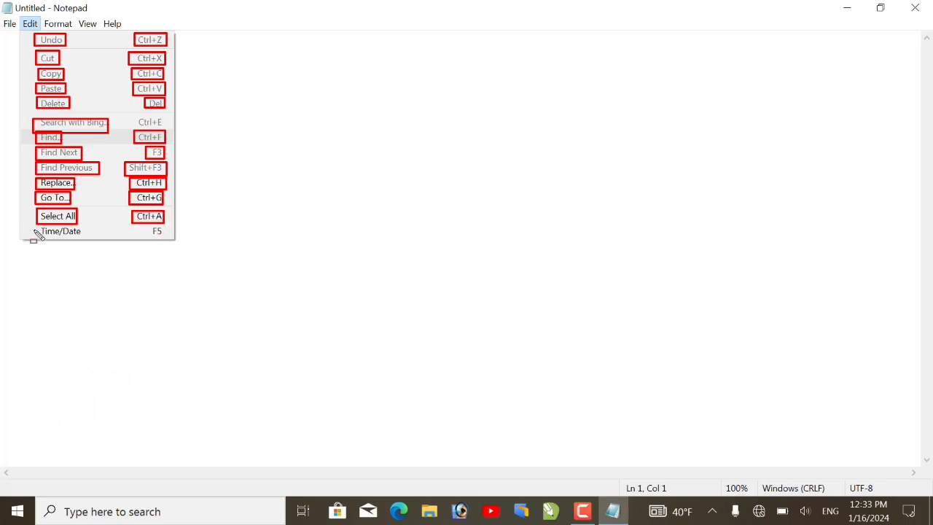
left_click_drag(35, 226, 84, 240)
left_click_drag(143, 226, 162, 245)
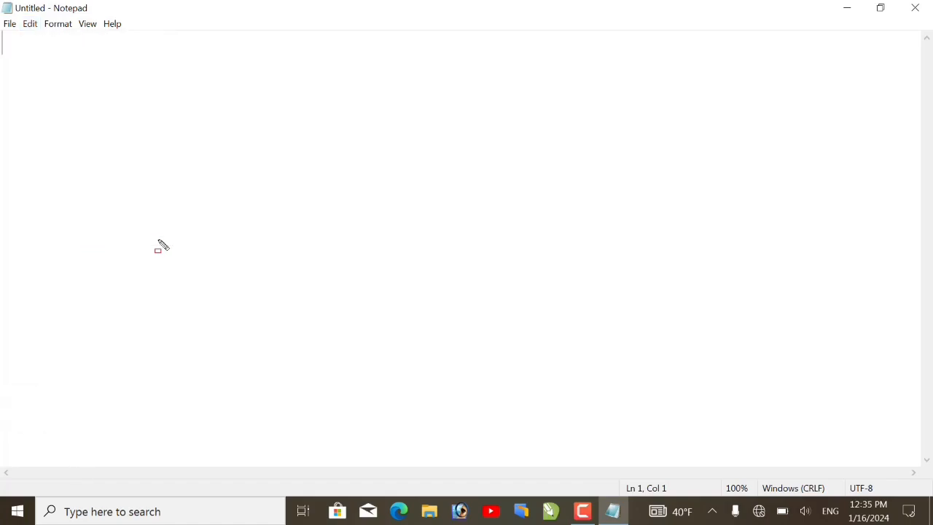
left_click(34, 24)
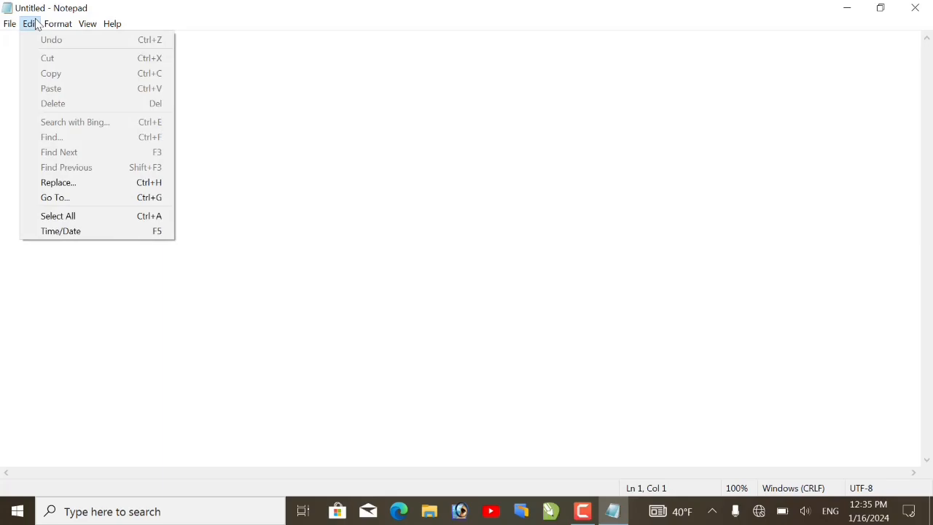
mouse_move(59, 23)
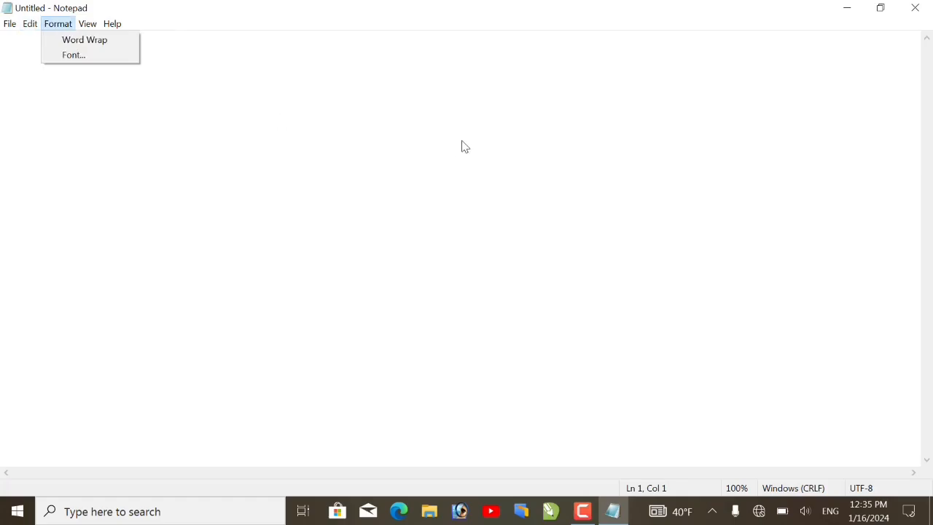
Switch to Word and create a blank document.
left_click(17, 518)
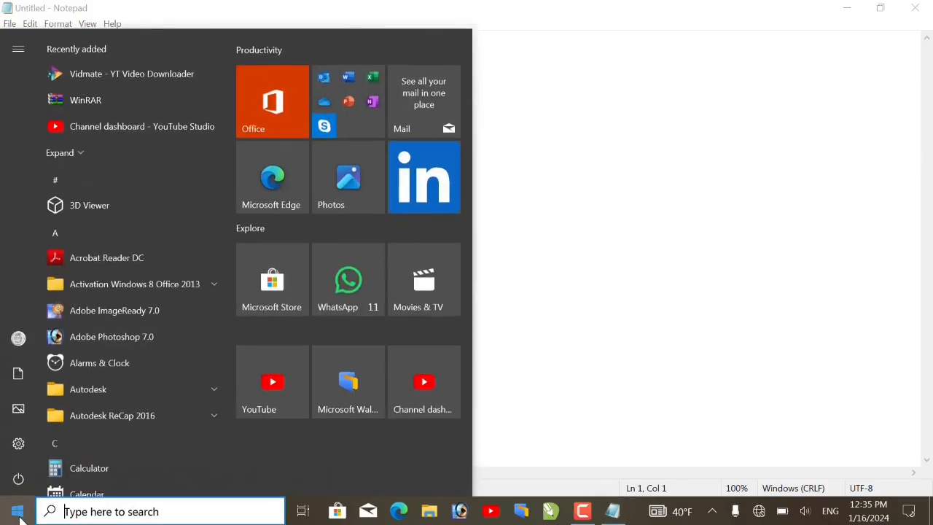
type("wo")
type("r")
key("Return")
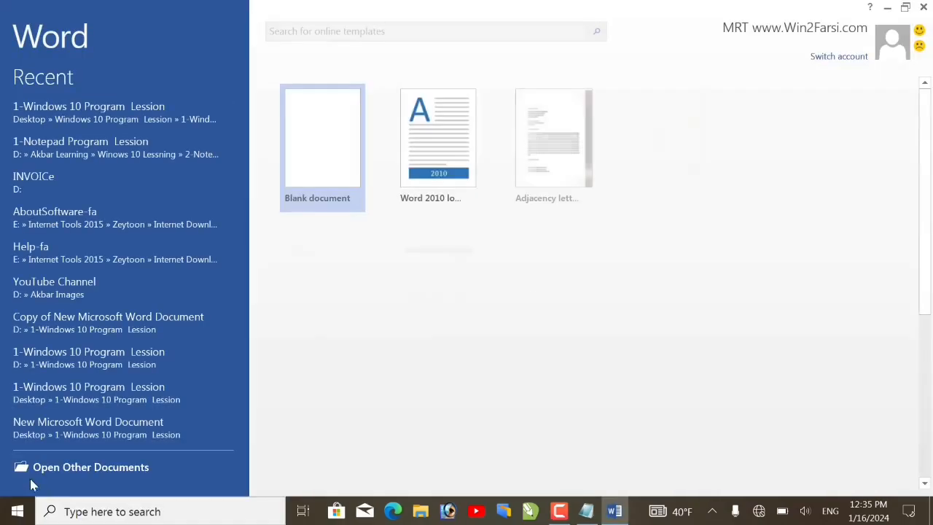
left_click(328, 164)
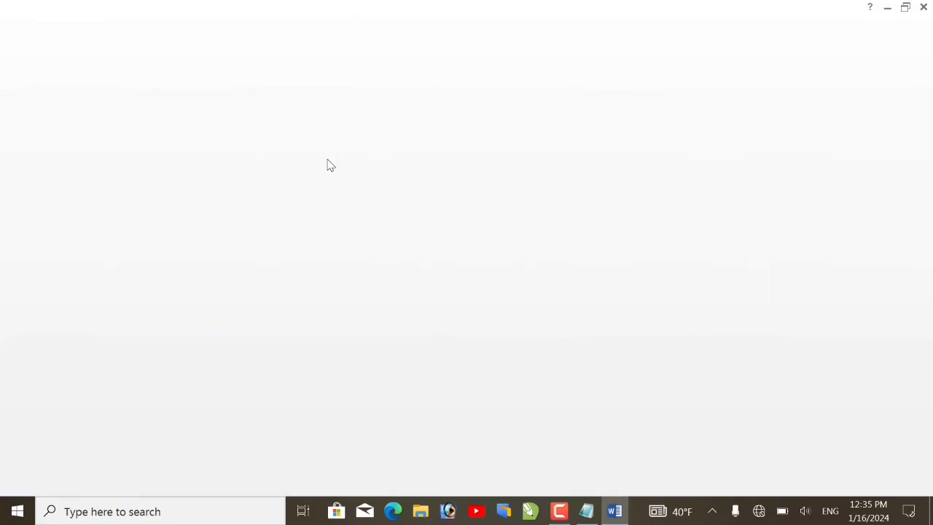
Fill the blank document with sample paragraphs using the =rand() formula.
type("=")
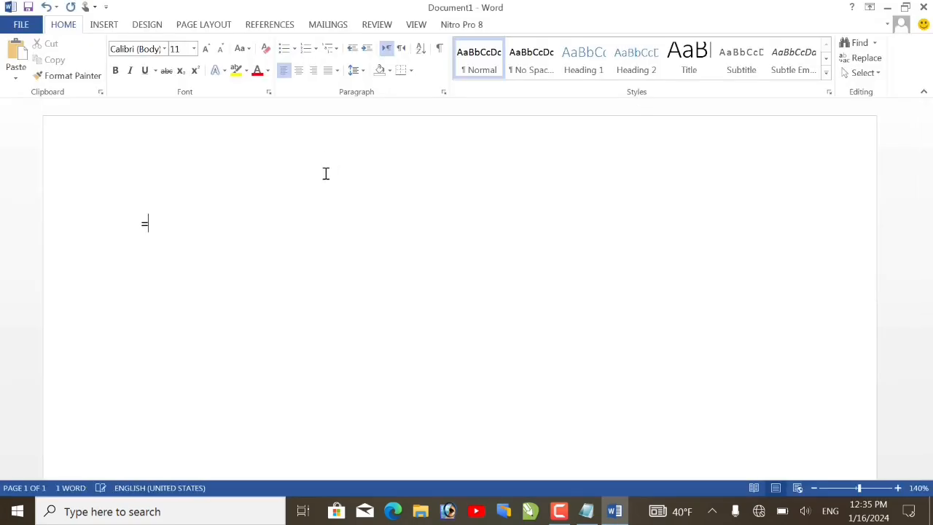
type("rand(0")
key("Return")
key("BackSpace")
key("BackSpace")
type(")")
key("Return")
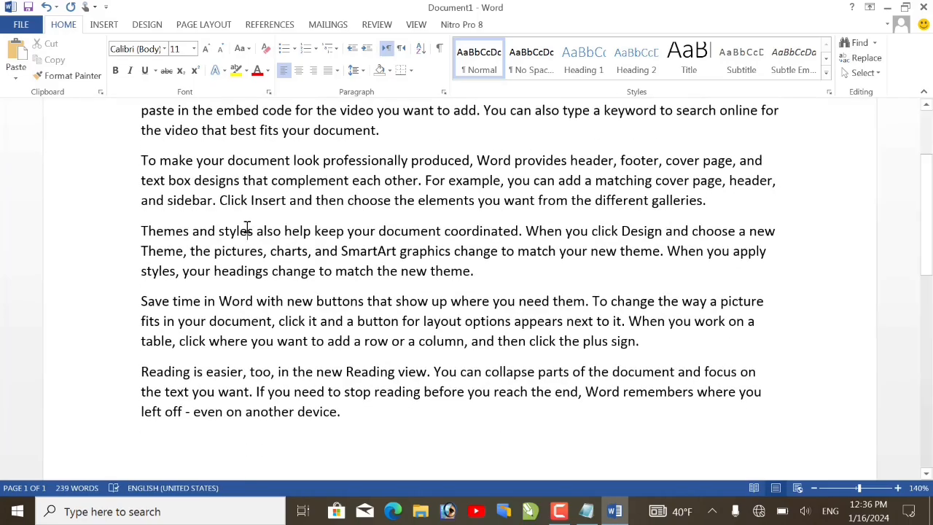
Copy all the sample text from Word and paste it into the empty Notepad file.
key("ctrl+a")
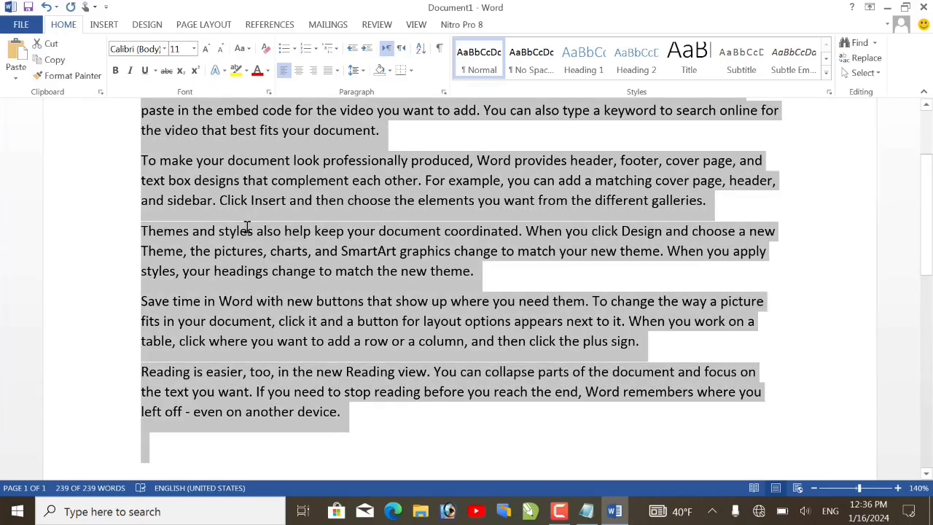
left_click(51, 61)
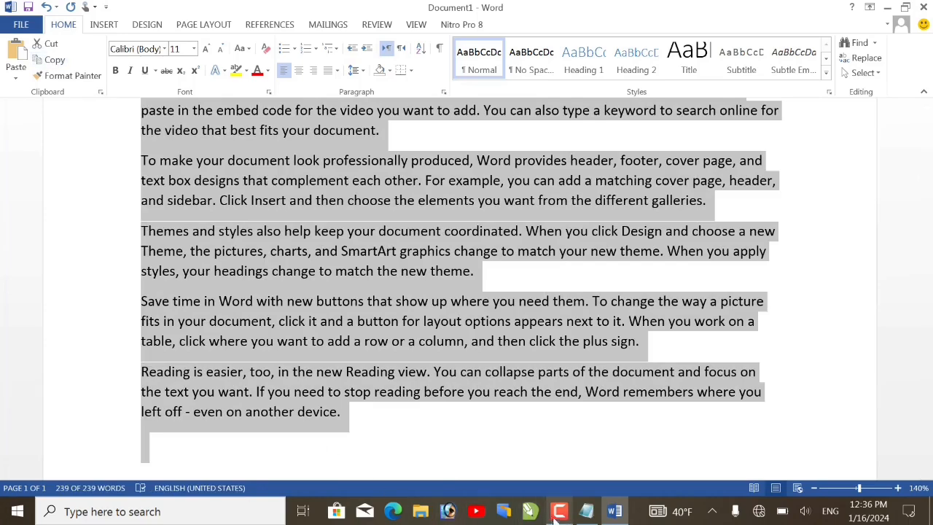
left_click(586, 514)
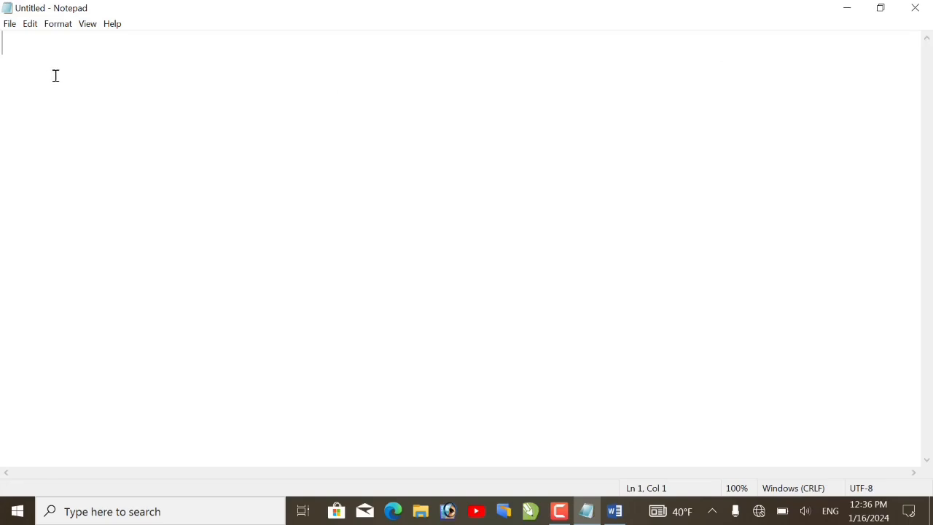
left_click(30, 23)
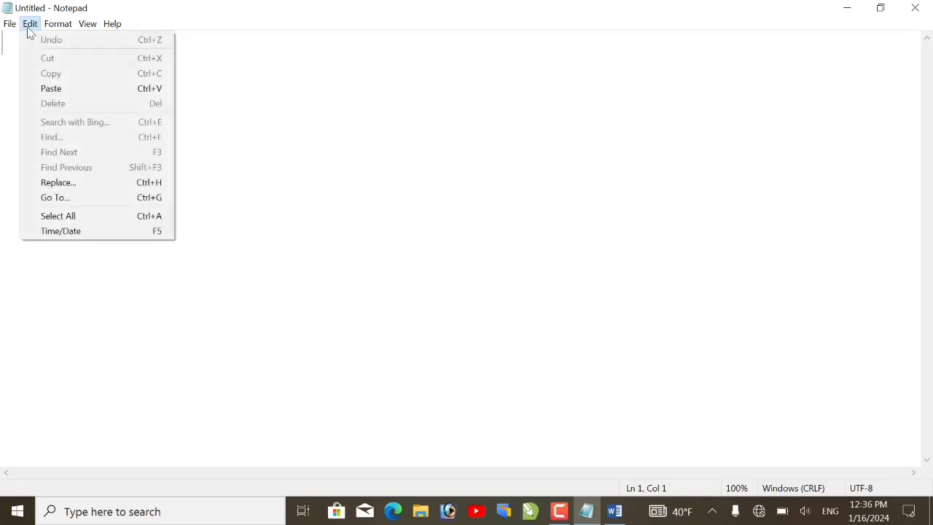
left_click(54, 88)
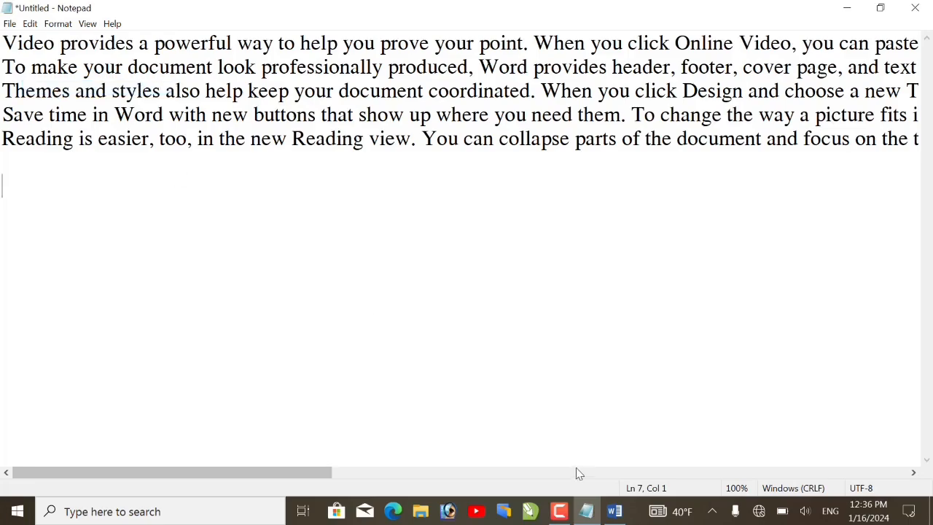
Cut the word "keep" from the line beginning "Themes and styles".
left_click(31, 25)
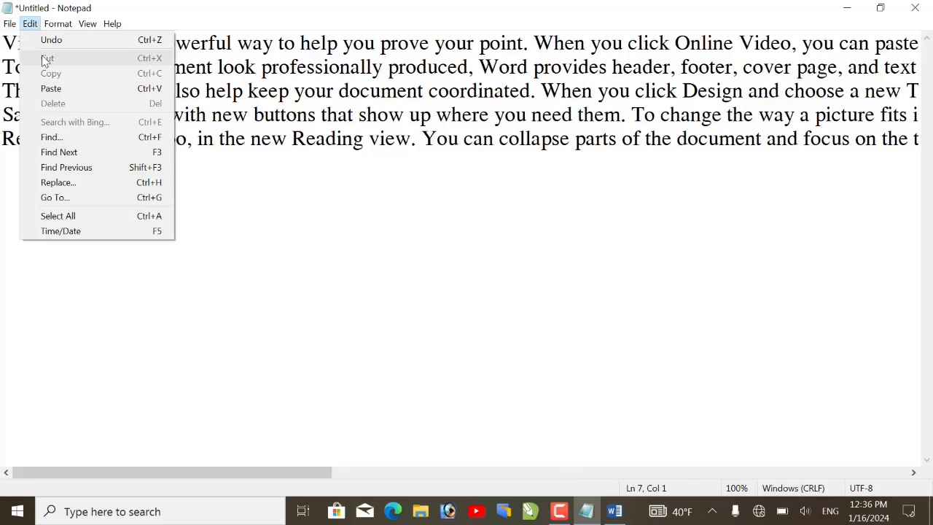
left_click(264, 96)
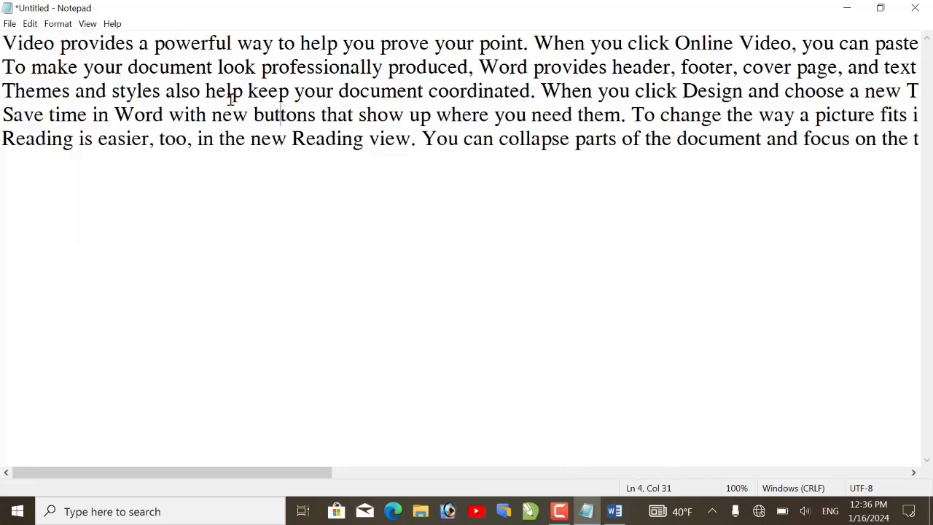
left_click(290, 92)
left_click_drag(289, 91, 248, 92)
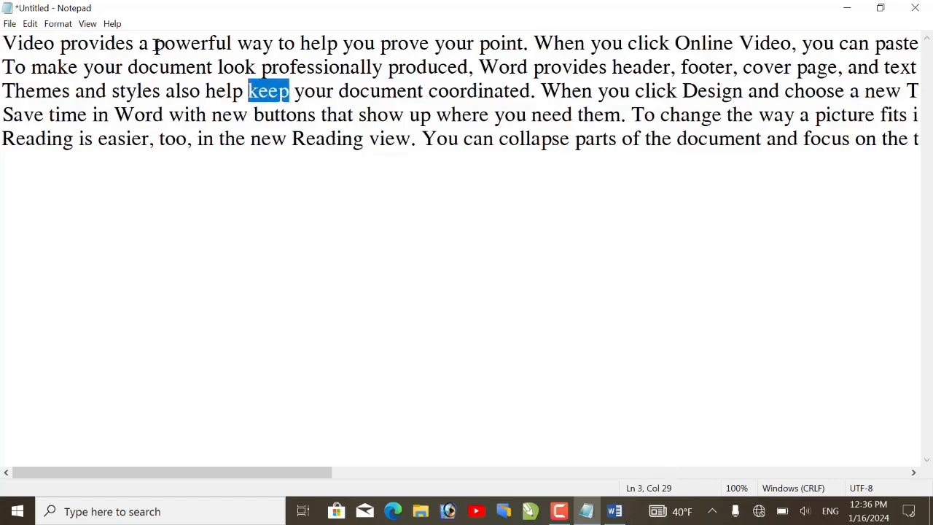
left_click(31, 25)
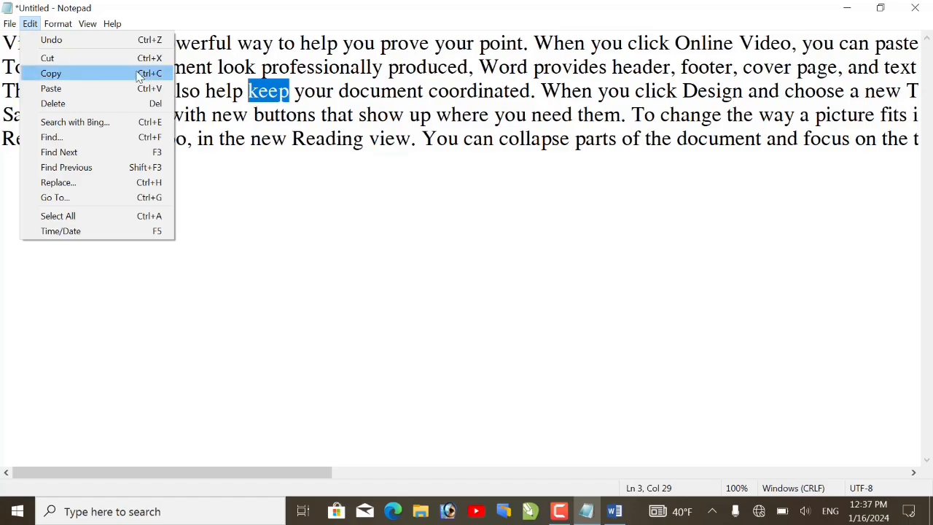
left_click(101, 65)
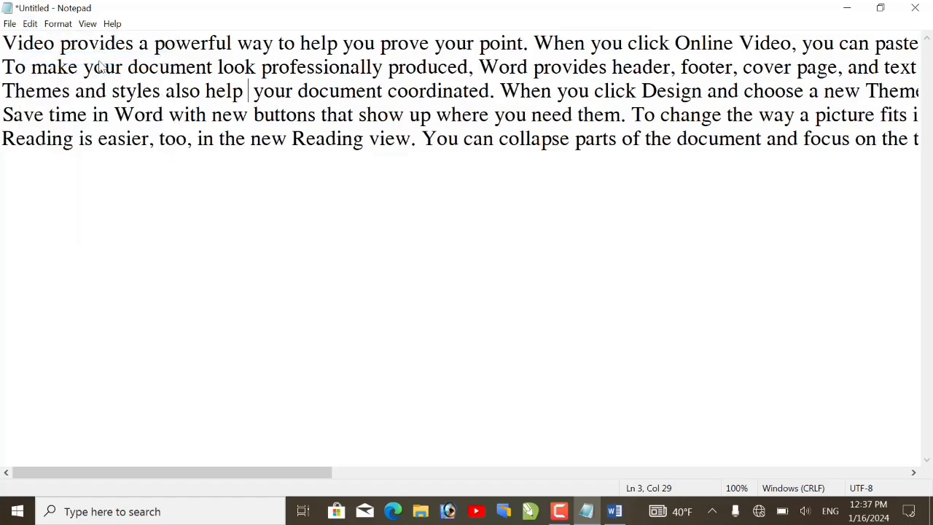
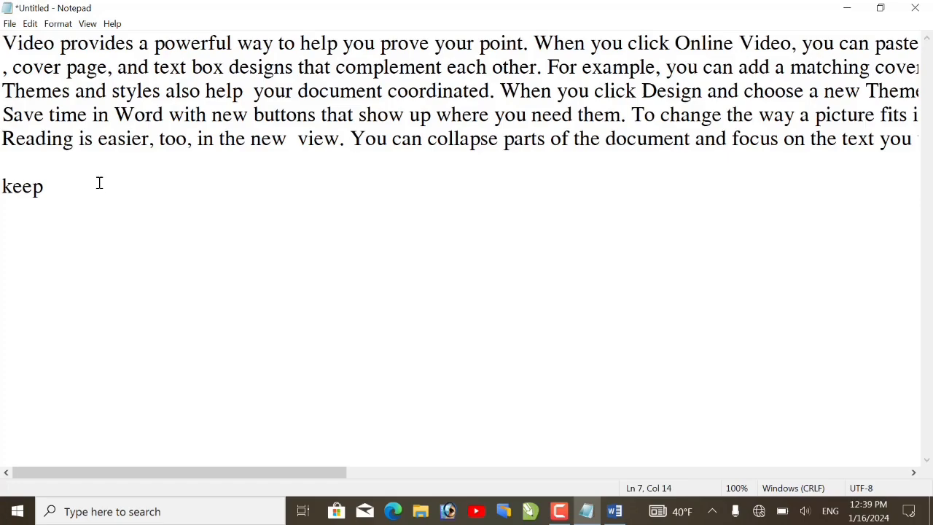
Paste the cut word "Reading" after "keep" on the last line, leaving a gap between the words.
key("shift+Left")
left_click(31, 24)
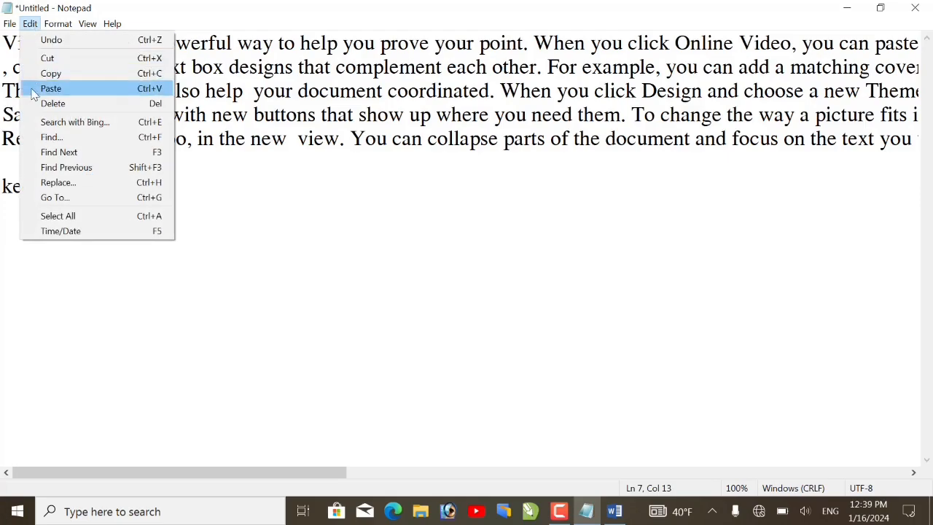
left_click(34, 91)
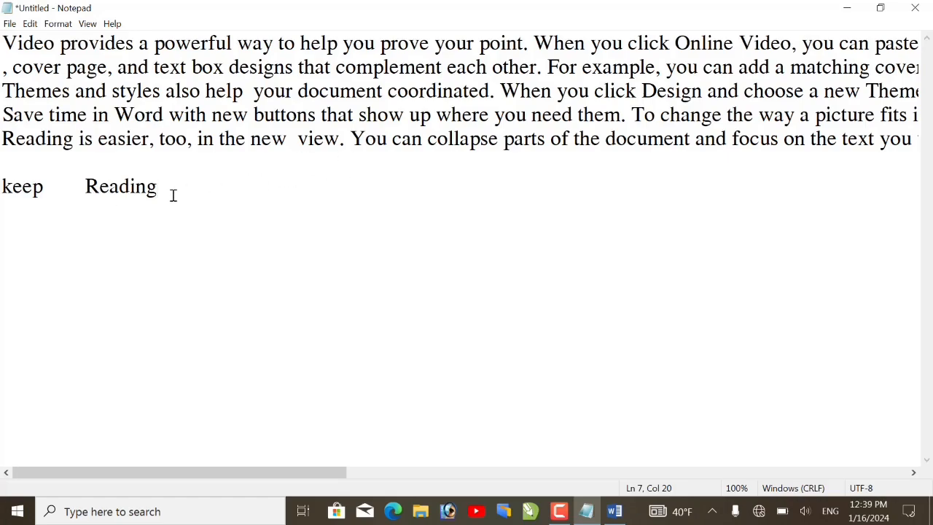
Copy the word "document" in the line beginning "Themes and styles".
left_click(30, 23)
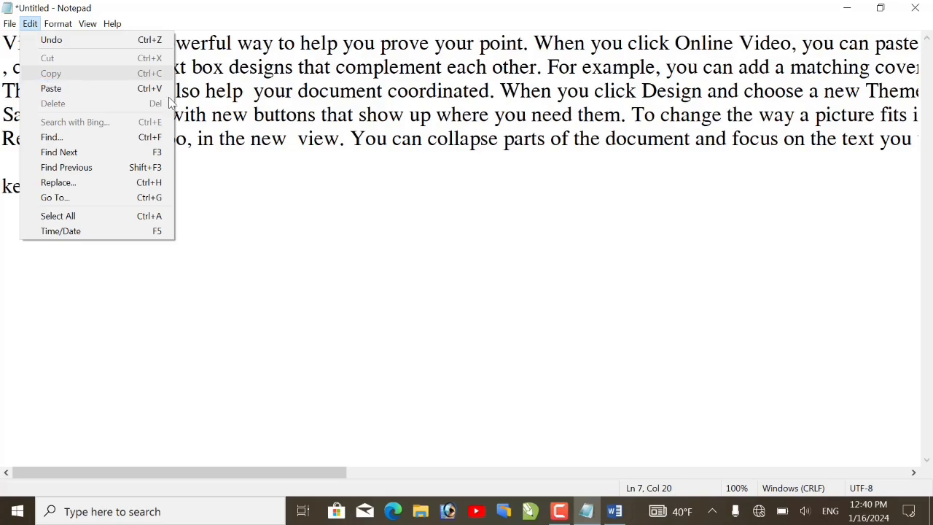
left_click(320, 91)
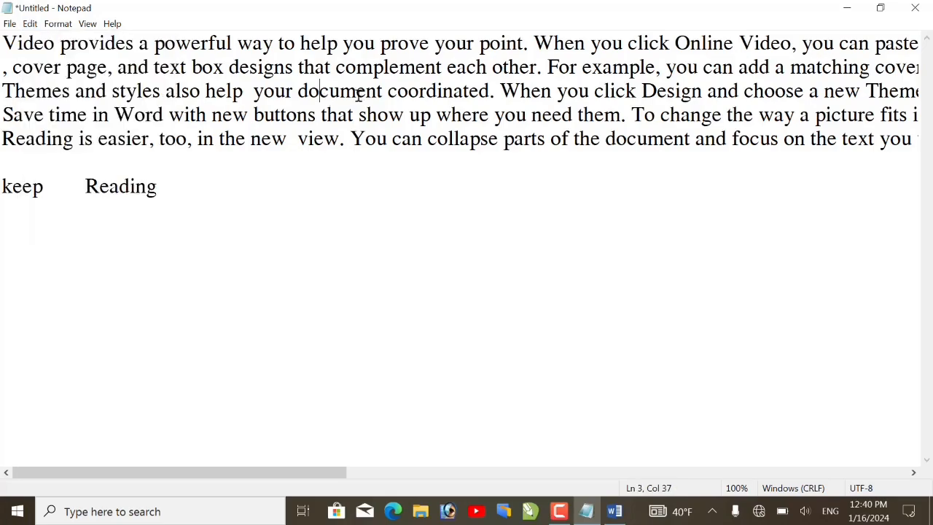
left_click_drag(379, 92, 299, 91)
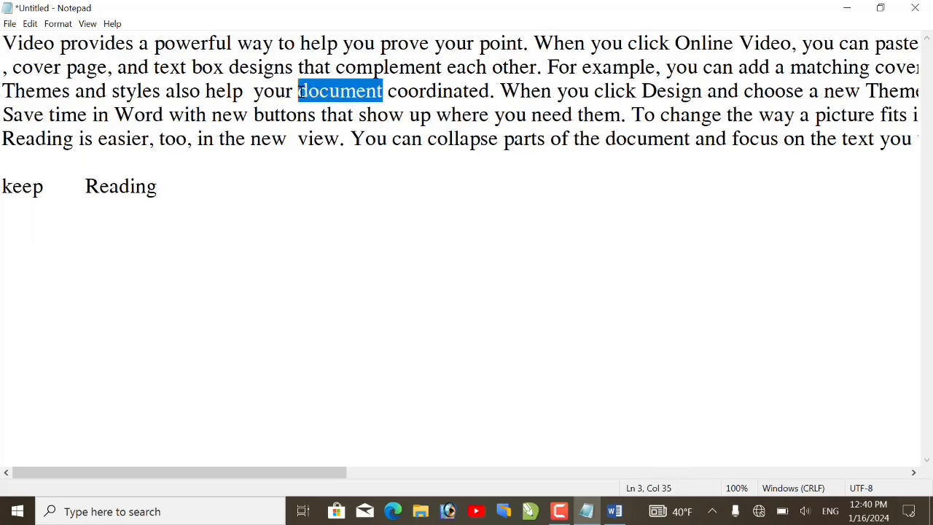
left_click(30, 25)
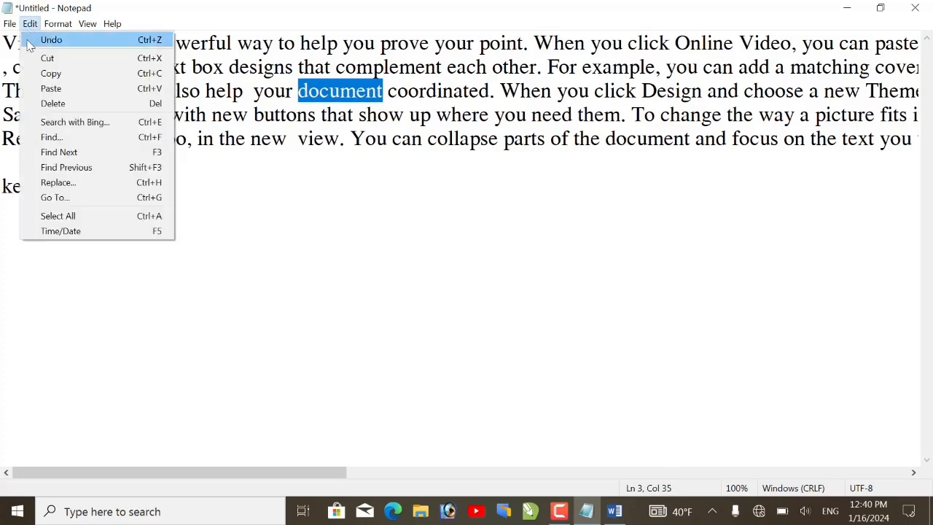
left_click(40, 76)
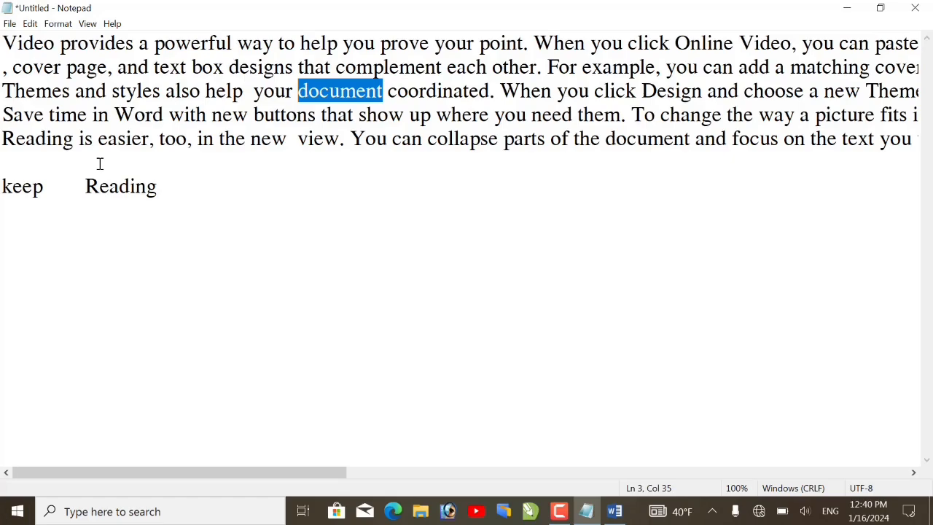
left_click(30, 24)
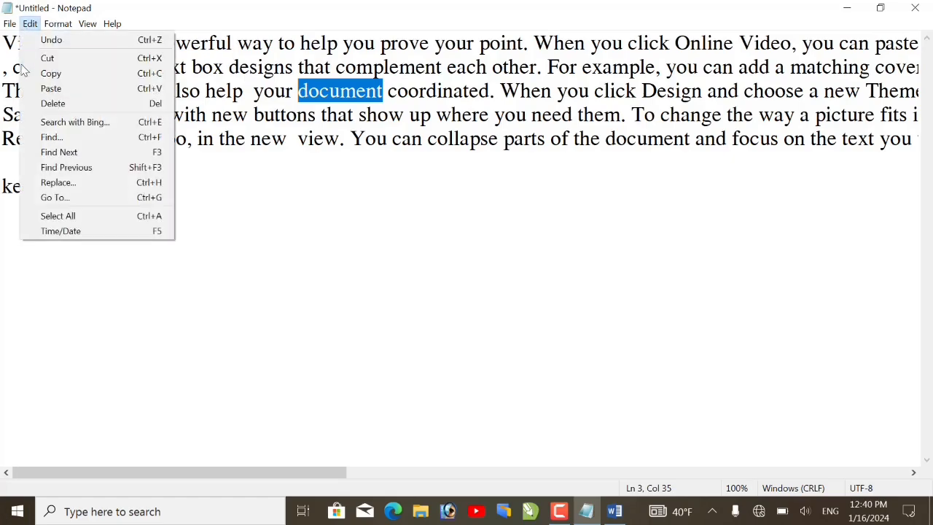
left_click(31, 73)
Paste "document" after "Reading" on the last line and highlight the original and the copy to compare them.
left_click(212, 215)
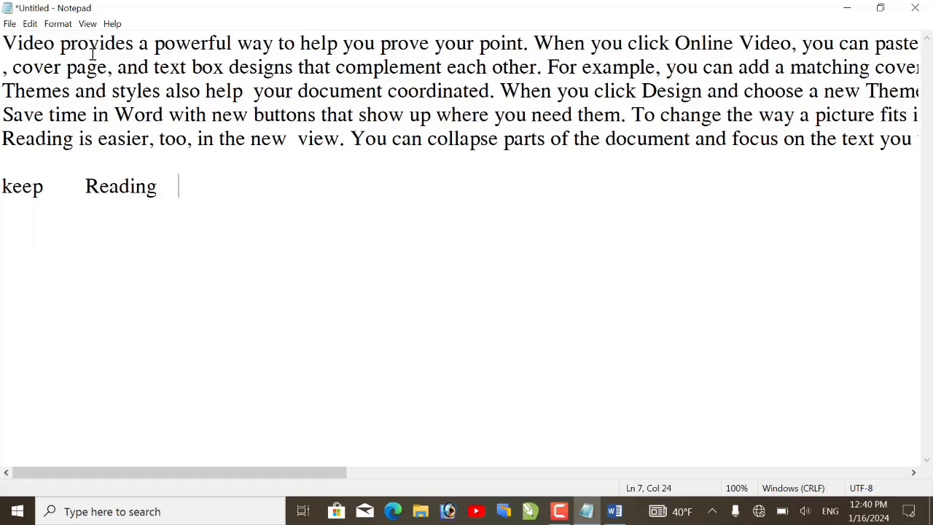
left_click(33, 25)
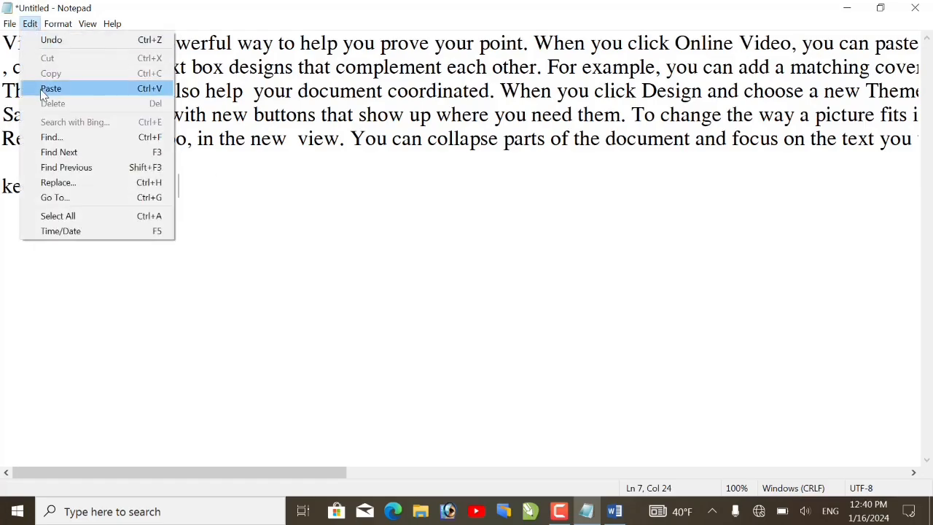
left_click(45, 91)
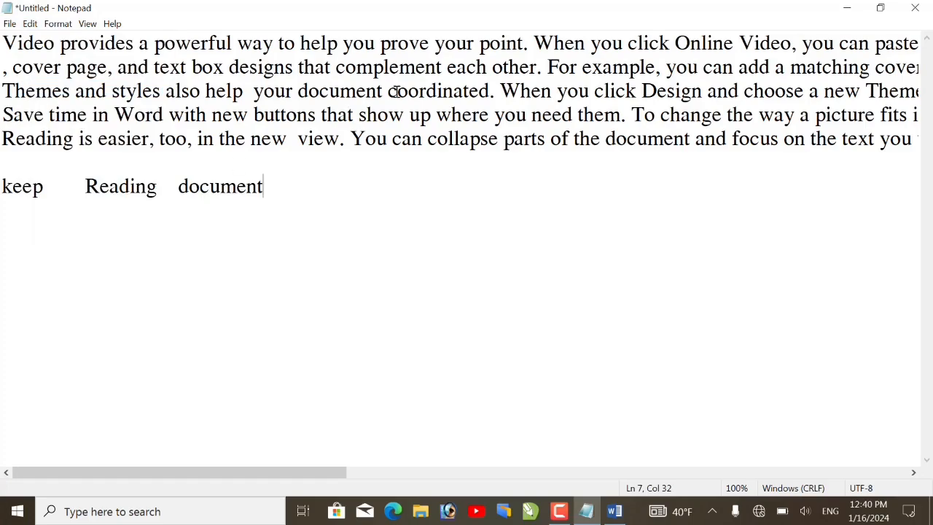
left_click_drag(383, 91, 297, 90)
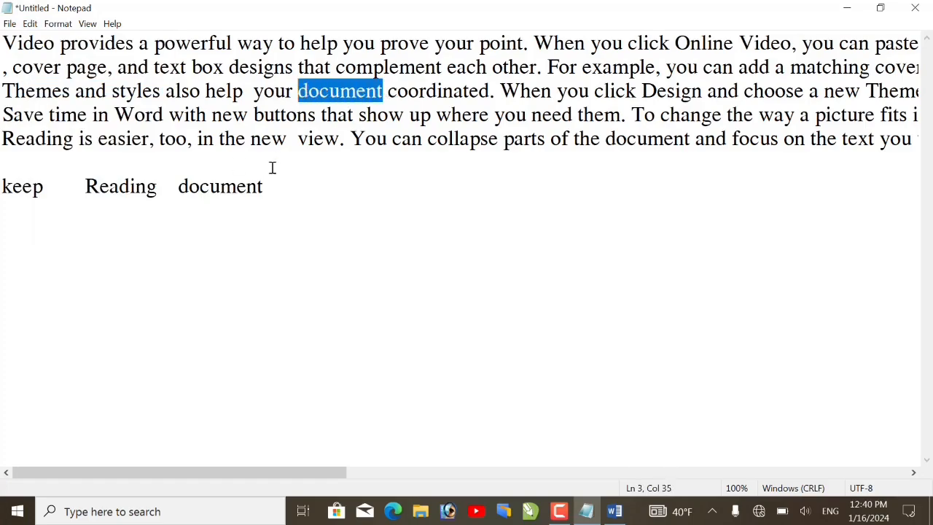
left_click_drag(263, 187, 178, 186)
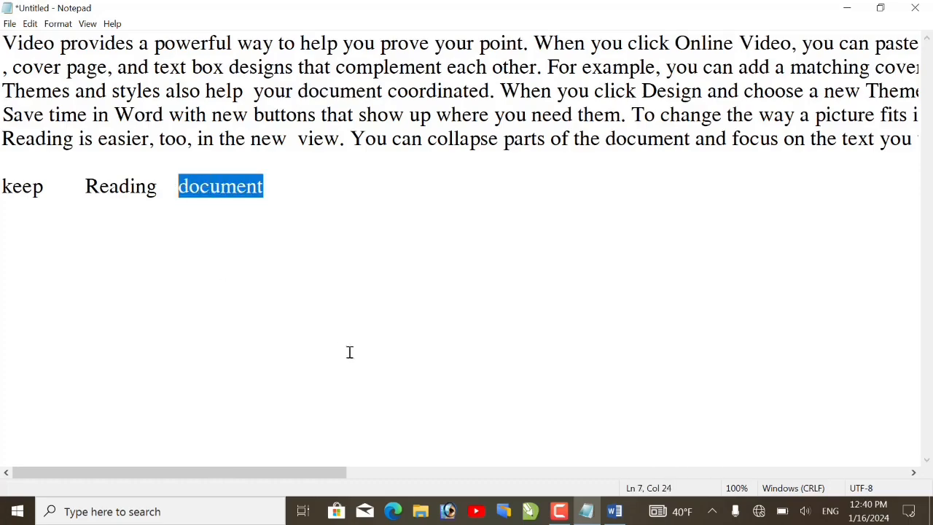
left_click(405, 291)
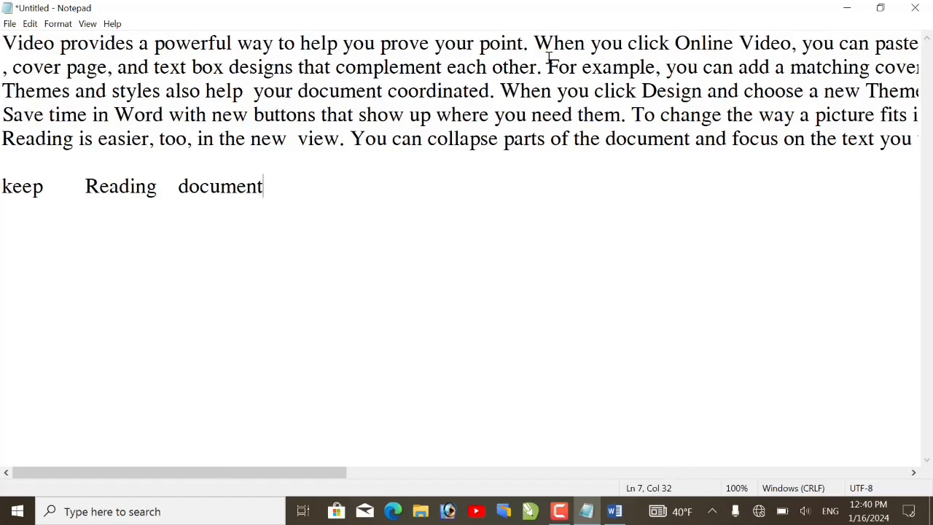
Copy the opening sentence "Video provides a powerful way to help you prove your point." and paste it two lines below "keep Reading document".
left_click_drag(528, 43, 1, 40)
left_click(30, 24)
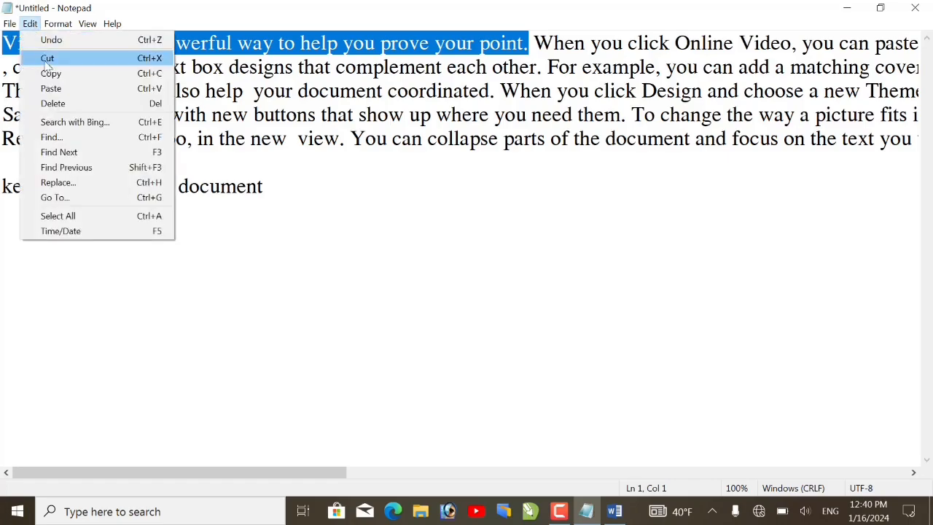
left_click(48, 73)
left_click(291, 203)
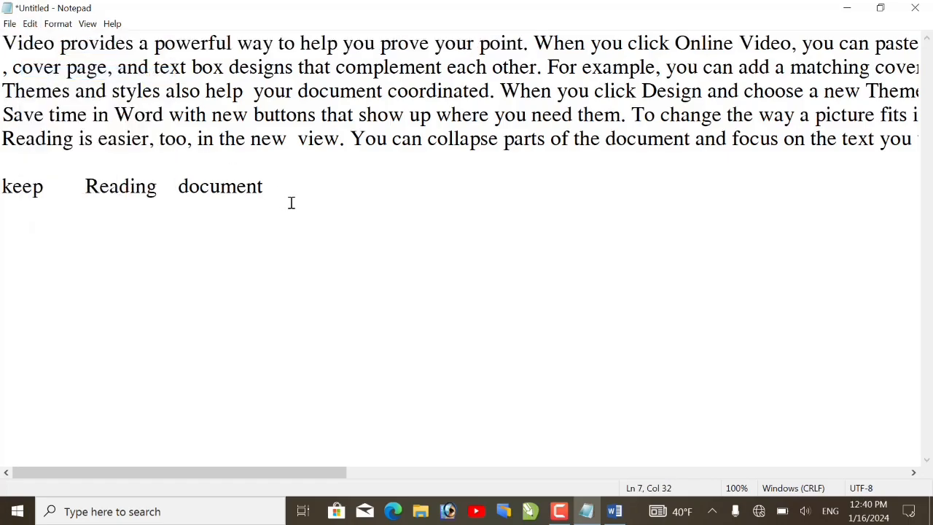
key("Return")
key("Return")
left_click(30, 23)
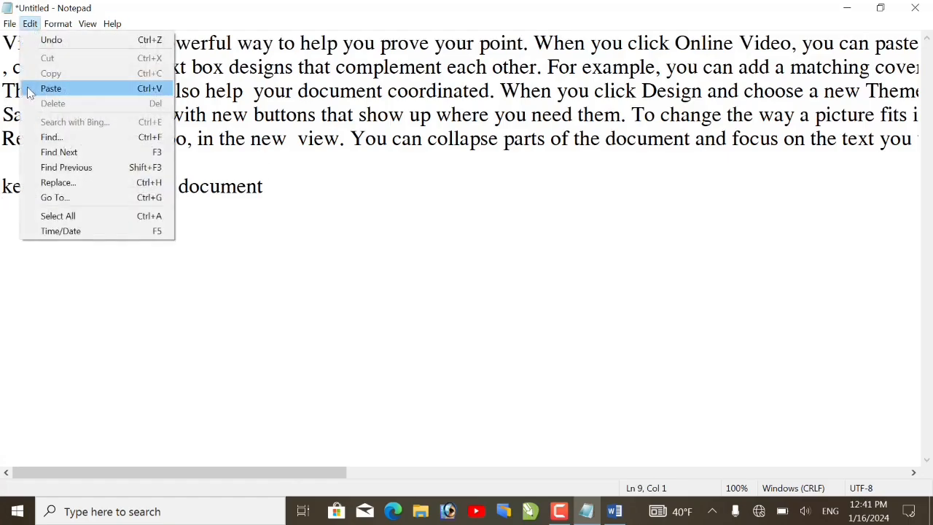
left_click(49, 88)
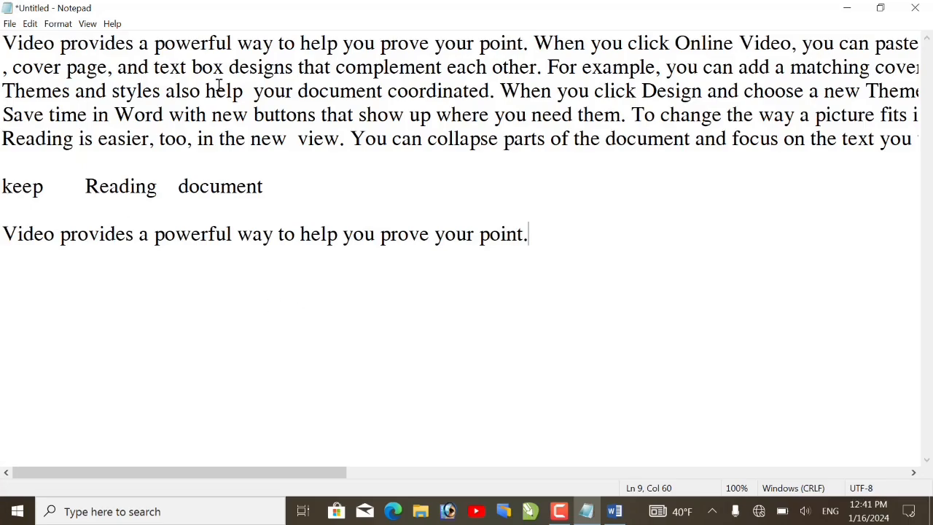
Copy the letter "Y" of "You can collapse" and paste it on a new line below the copied "Video provides" sentence.
left_click(358, 138)
key("shift+Left")
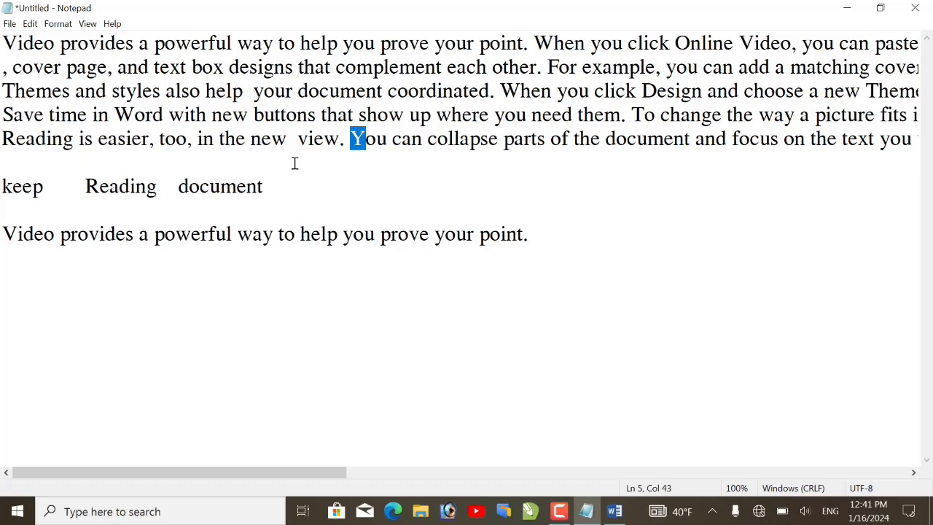
left_click(31, 25)
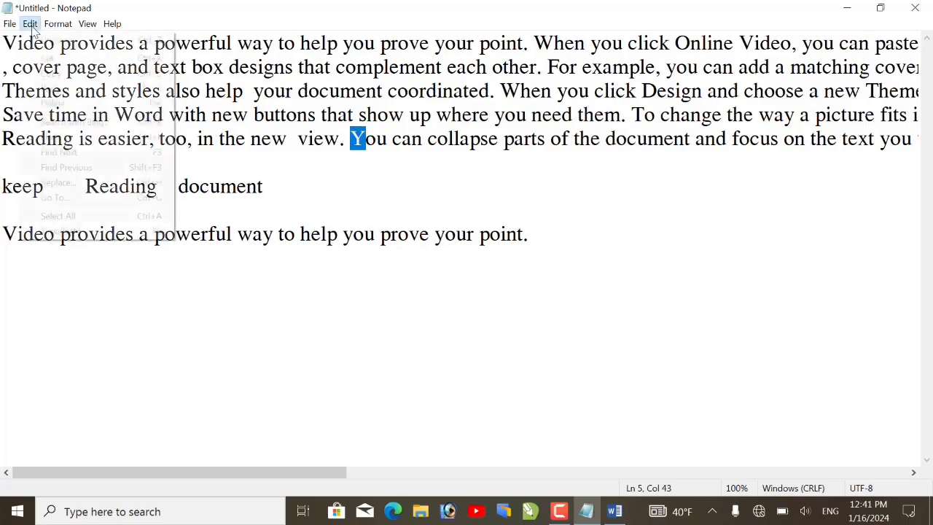
left_click(46, 73)
left_click(536, 244)
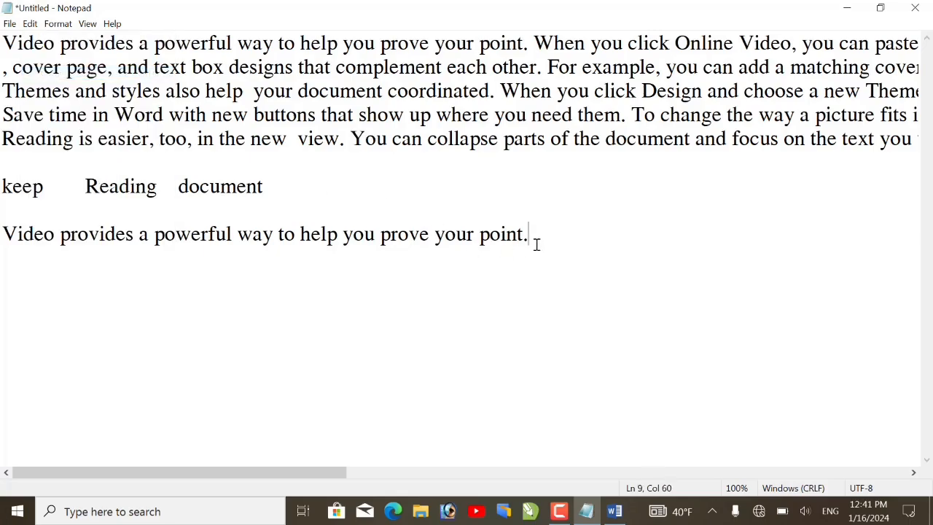
key("Return")
left_click(31, 25)
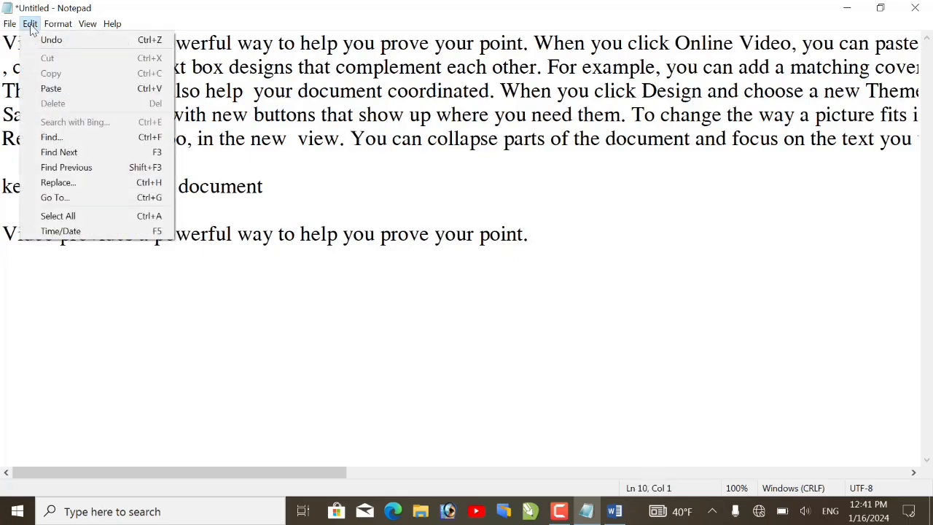
left_click(31, 88)
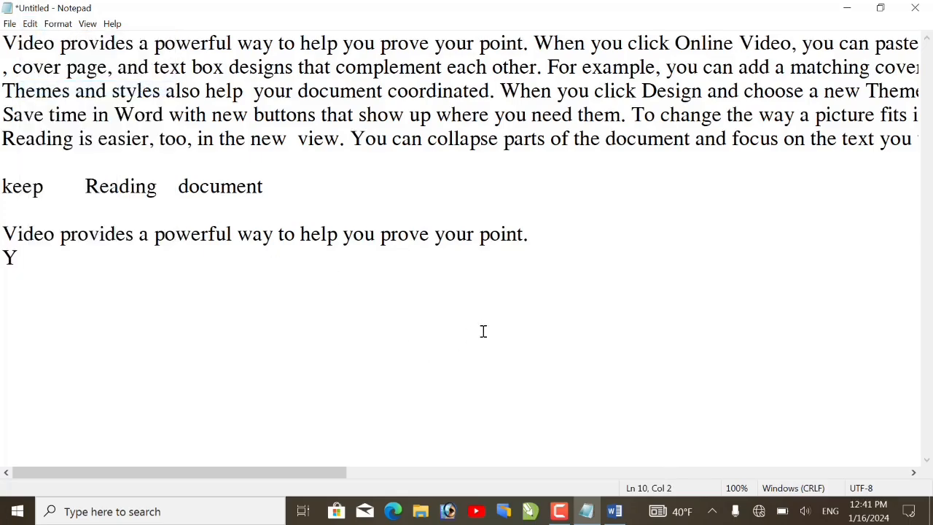
Delete the word "document" after "keep Reading" using the Delete command.
left_click(30, 23)
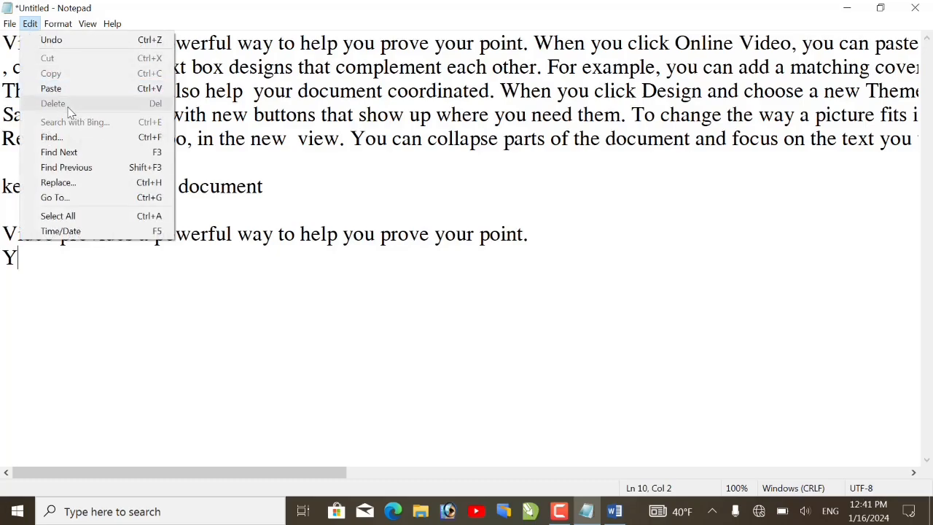
left_click(340, 156)
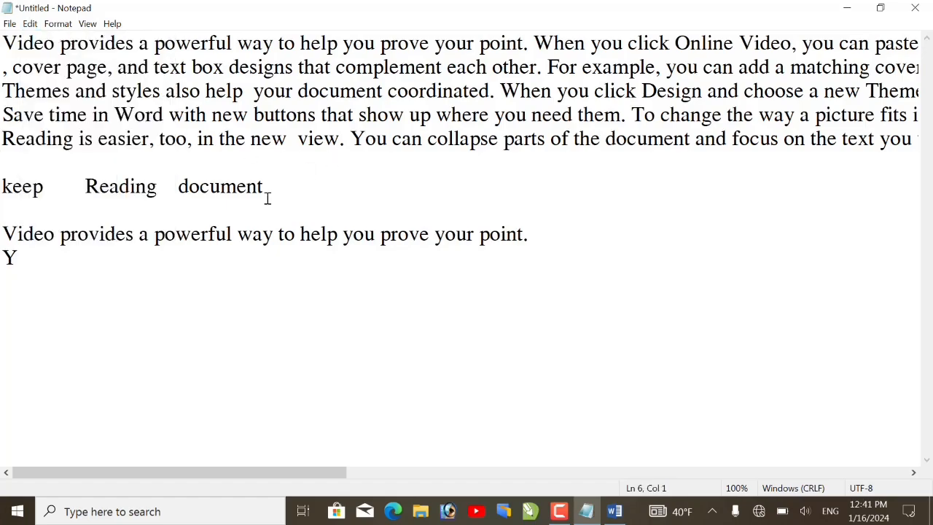
left_click(264, 189)
left_click_drag(264, 190, 180, 191)
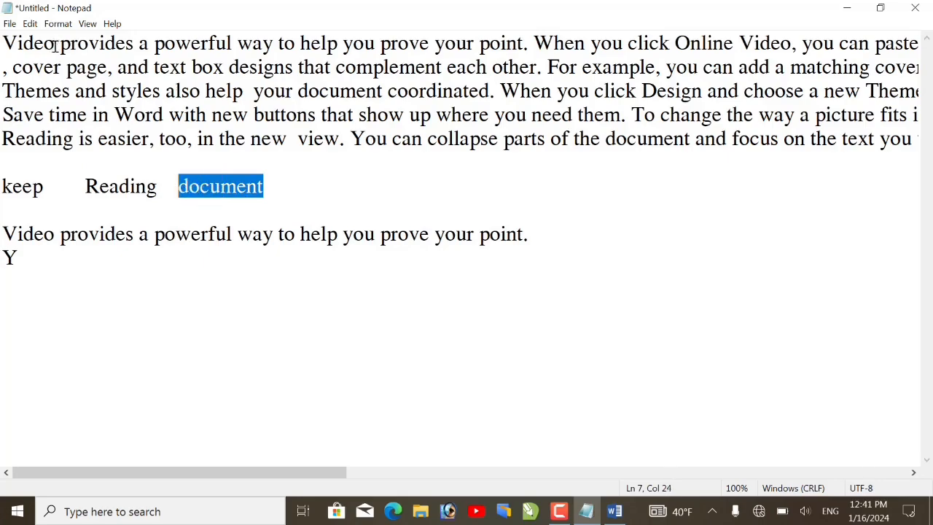
left_click(30, 24)
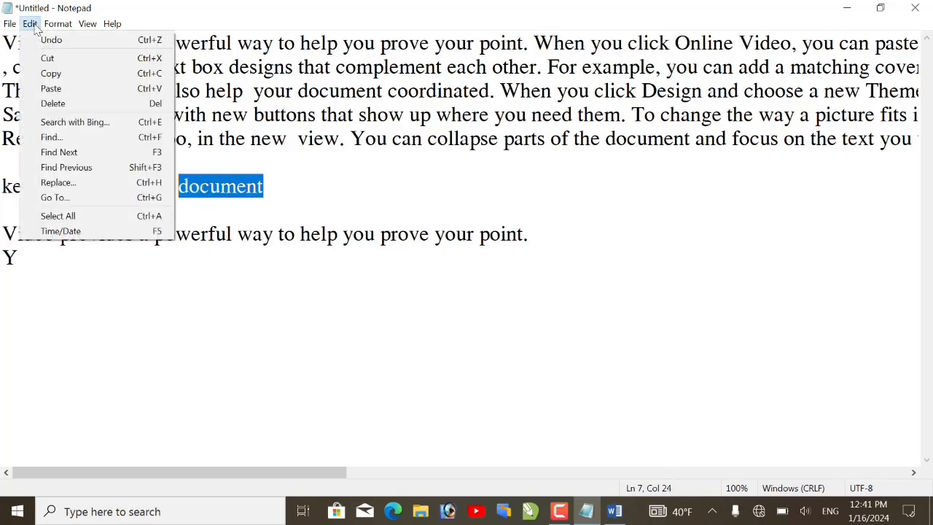
left_click(66, 106)
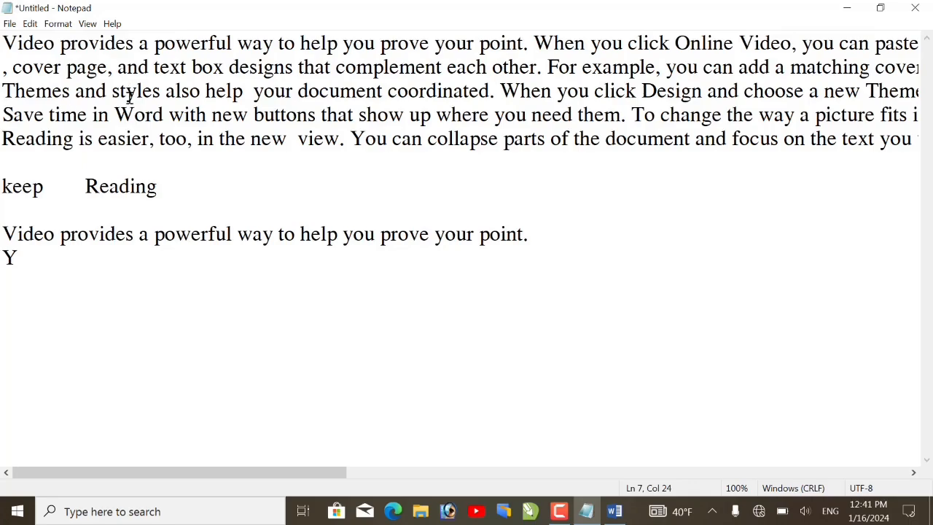
Undo the deletion of "document" on the "keep Reading" line.
left_click(33, 26)
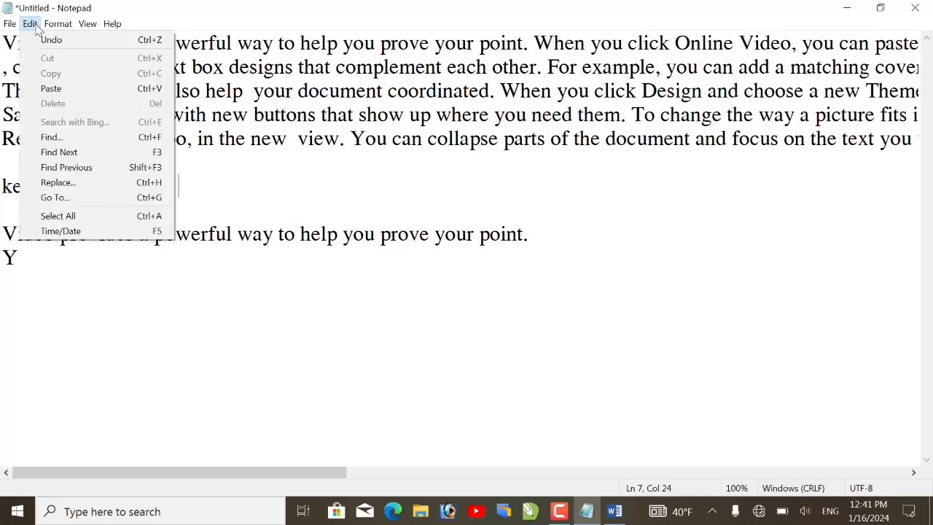
left_click(329, 156)
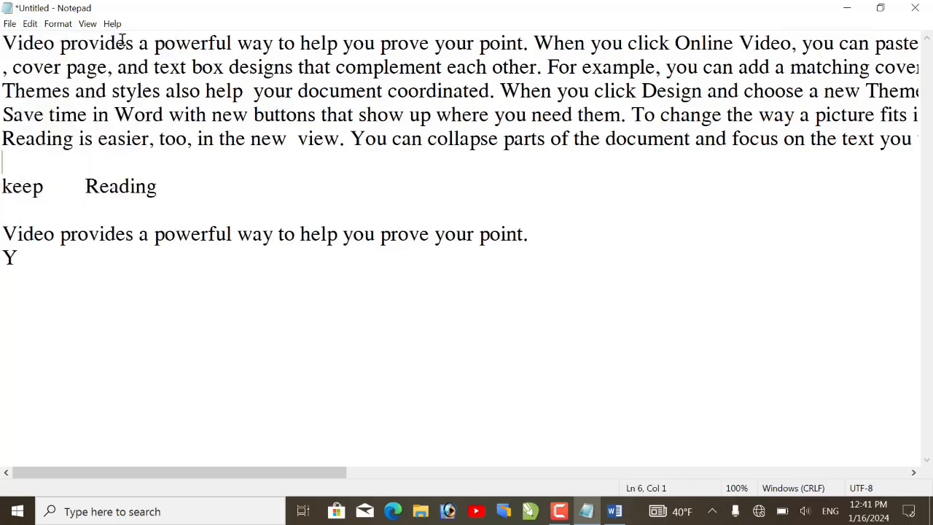
left_click(32, 27)
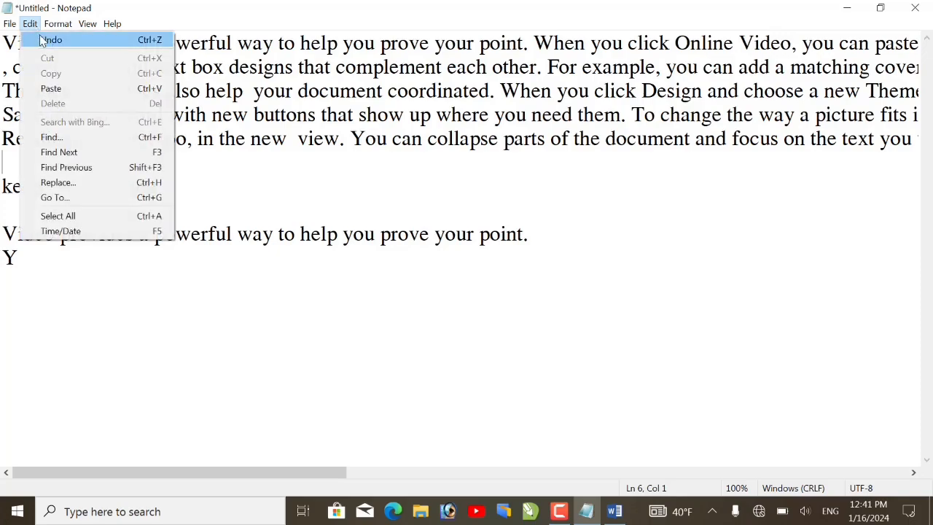
left_click(51, 40)
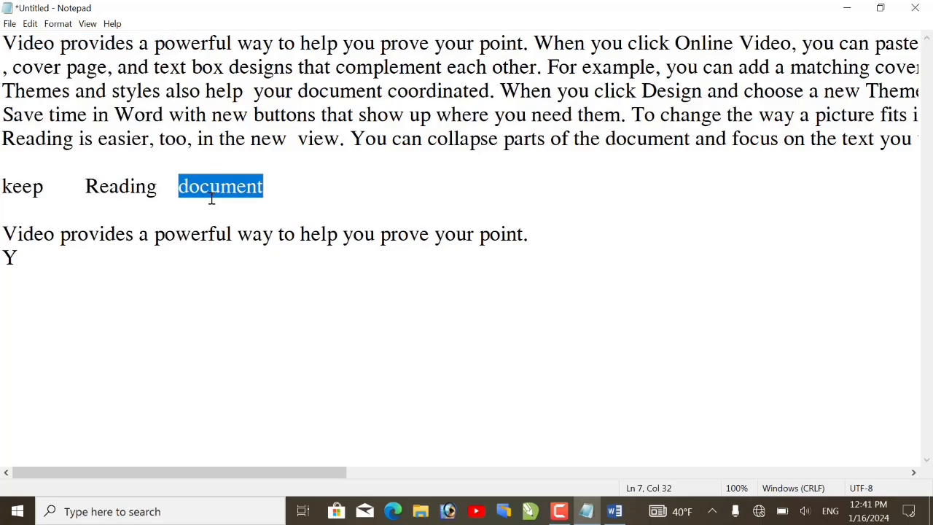
Try Search with Bing on the selected word "document", then clear the selection.
left_click(30, 24)
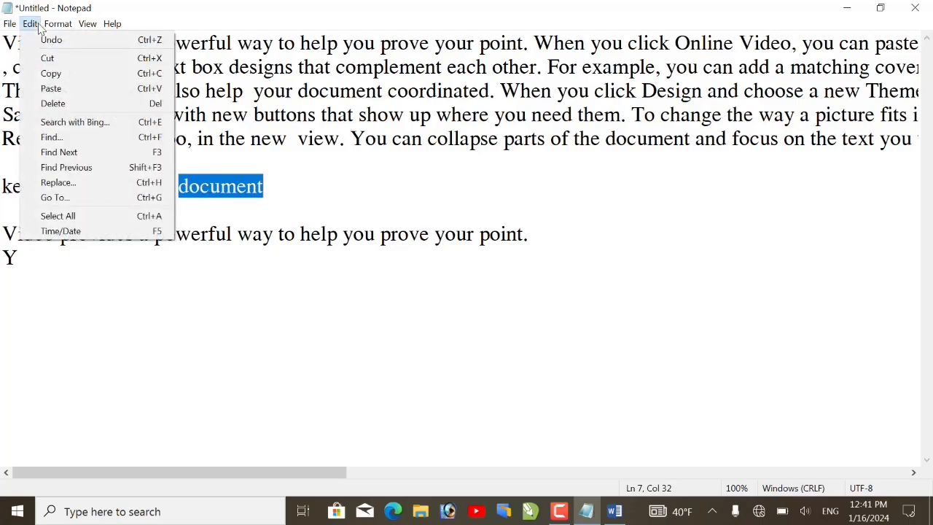
left_click(72, 122)
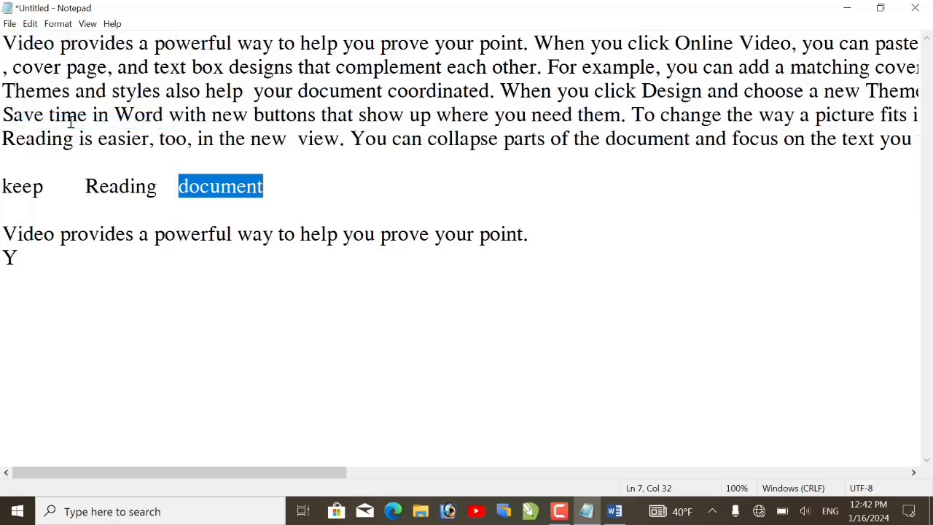
left_click(30, 23)
left_click(425, 204)
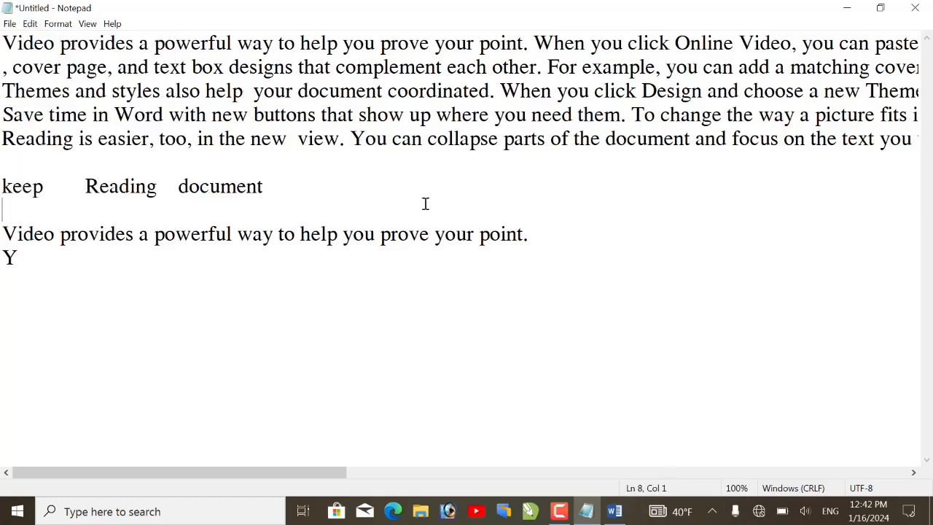
Compare the availability of Search with Bing without a selection and with "new" selected in the line beginning "Save time".
left_click(30, 23)
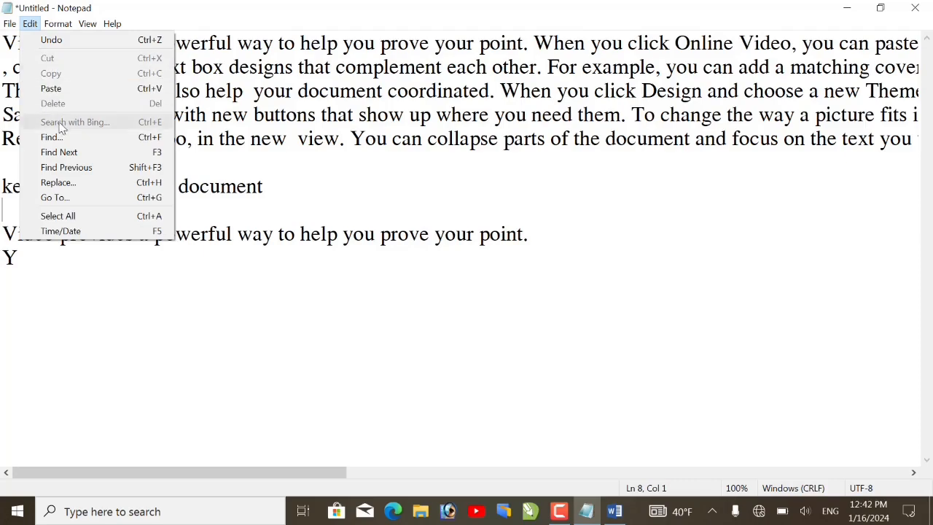
left_click(246, 117)
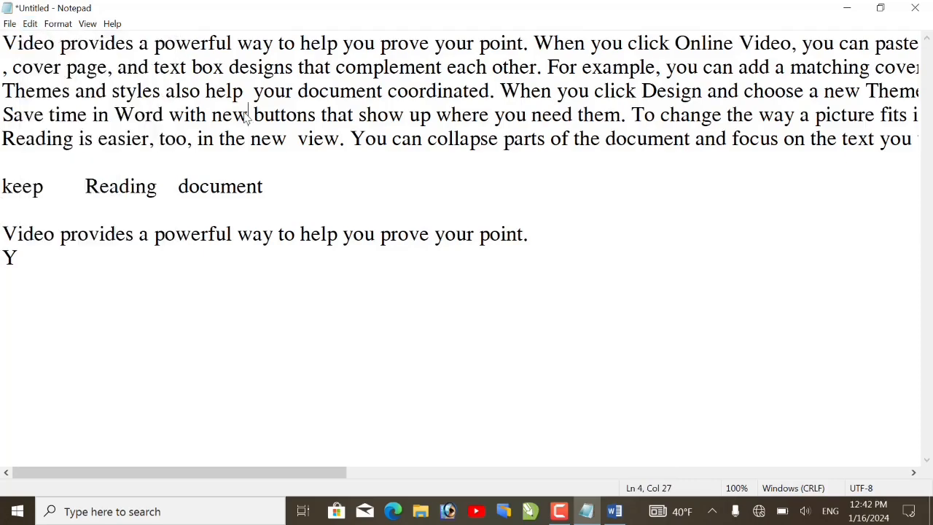
double_click(232, 117)
left_click(30, 24)
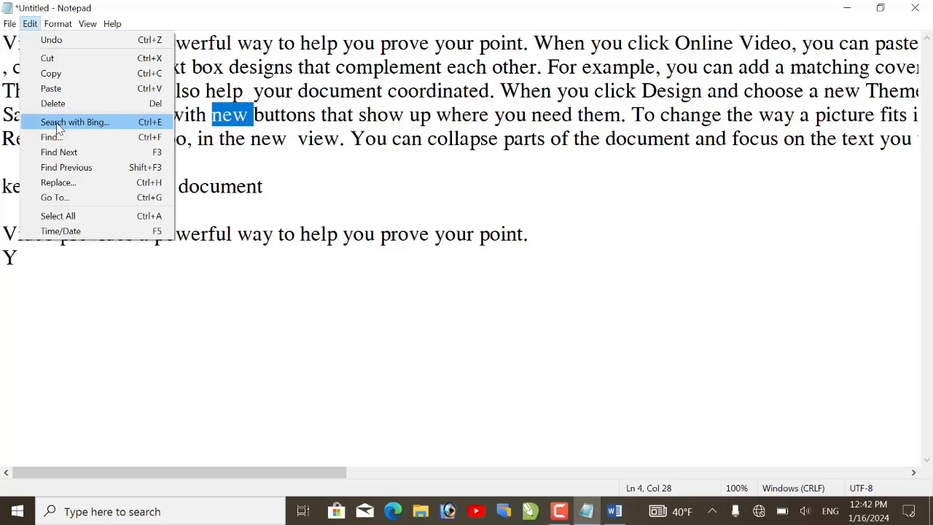
key("Escape")
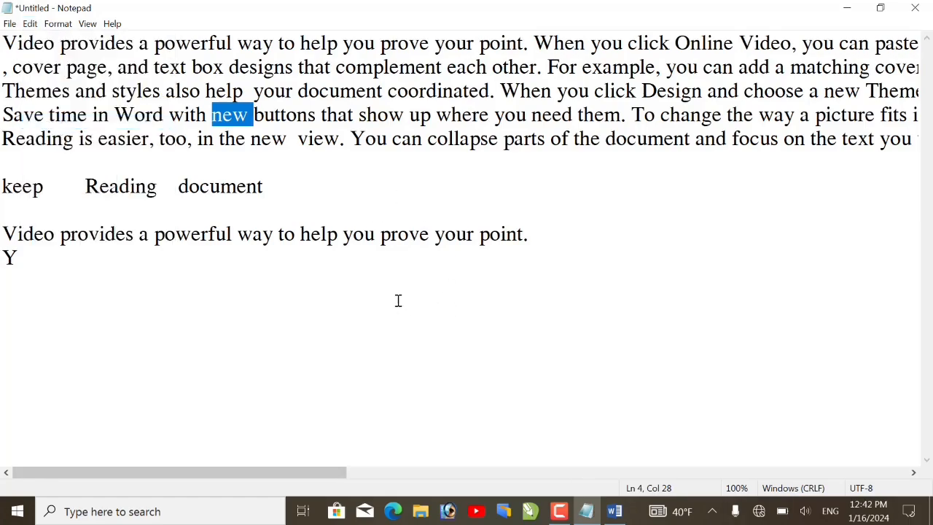
Deselect the word "new" and open Find with "Video" as the search text.
left_click(30, 24)
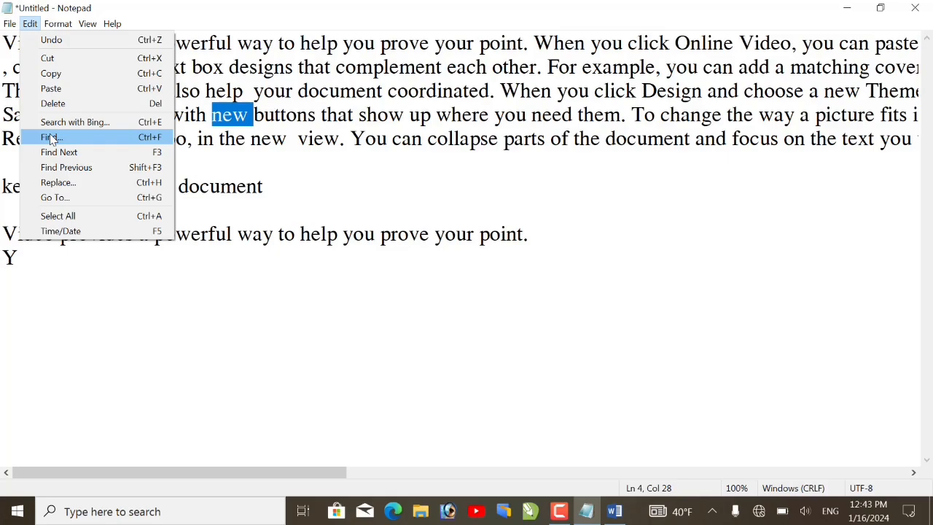
left_click(51, 138)
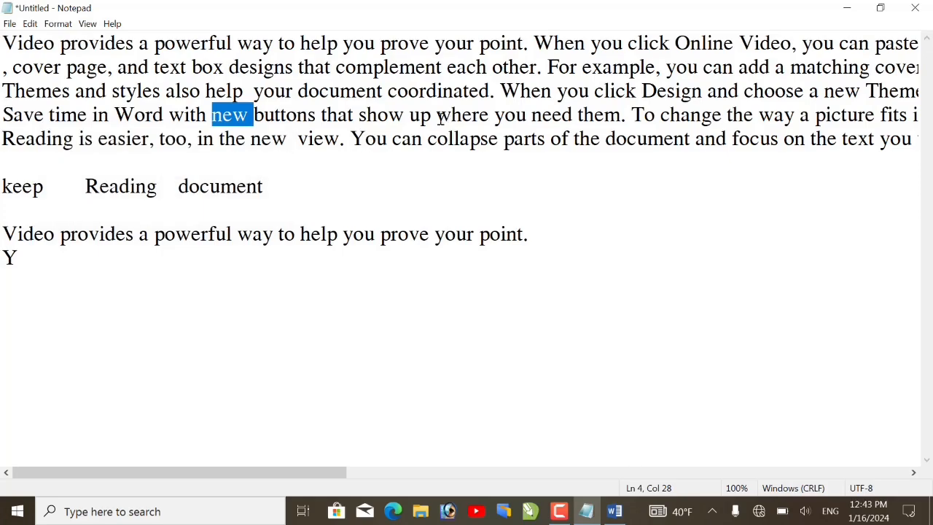
left_click(353, 115)
left_click(30, 24)
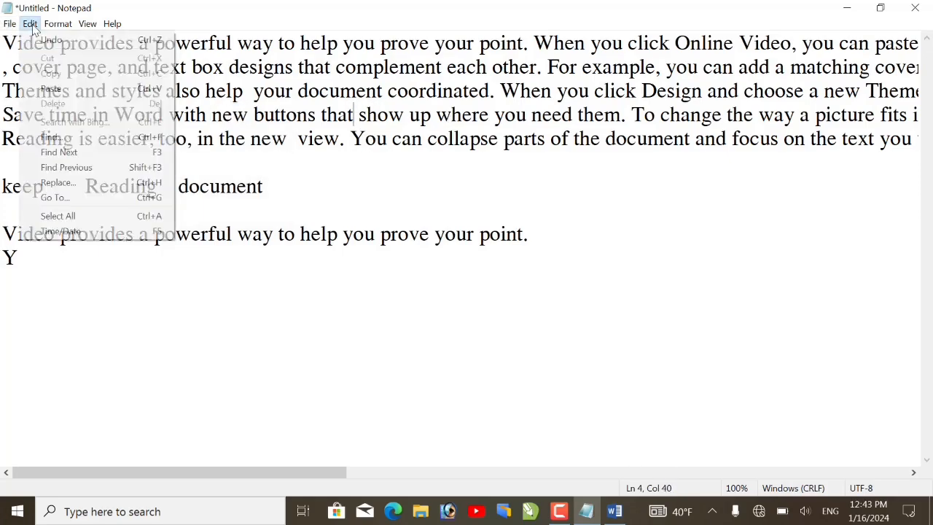
left_click(51, 137)
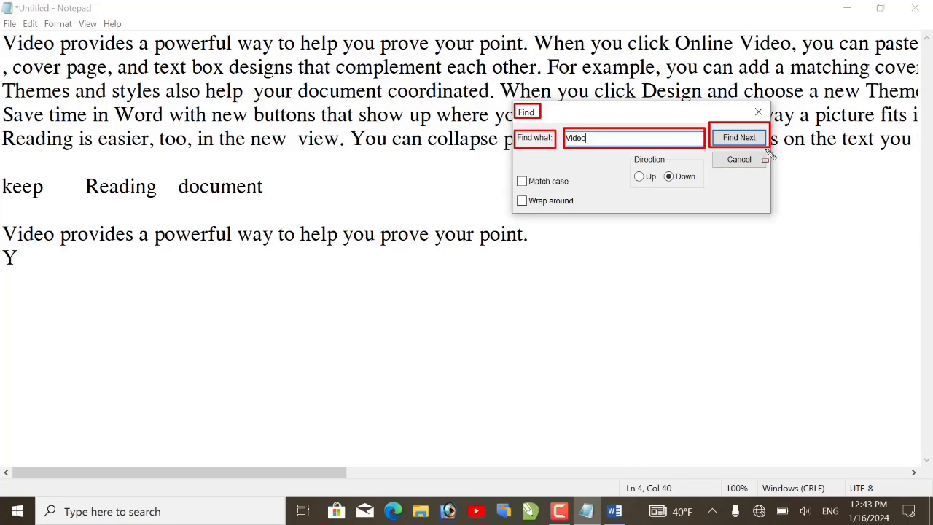
mouse_move(768, 149)
left_mouse_down()
mouse_move(745, 168)
mouse_move(716, 172)
left_mouse_up()
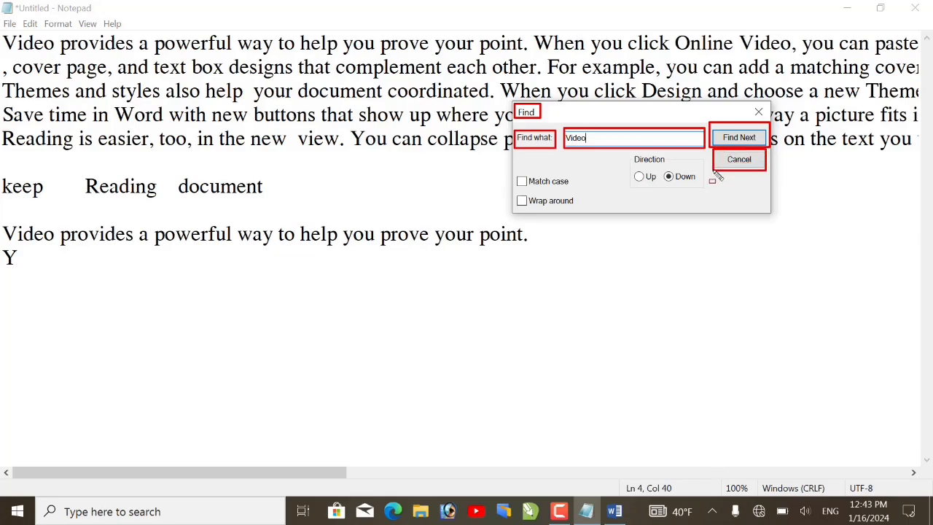
left_click_drag(574, 171, 516, 191)
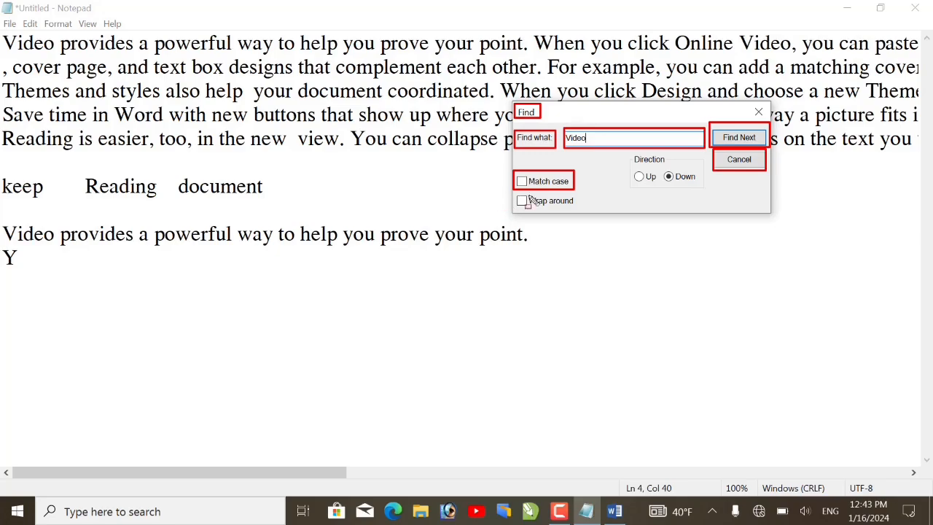
left_click_drag(575, 193, 514, 211)
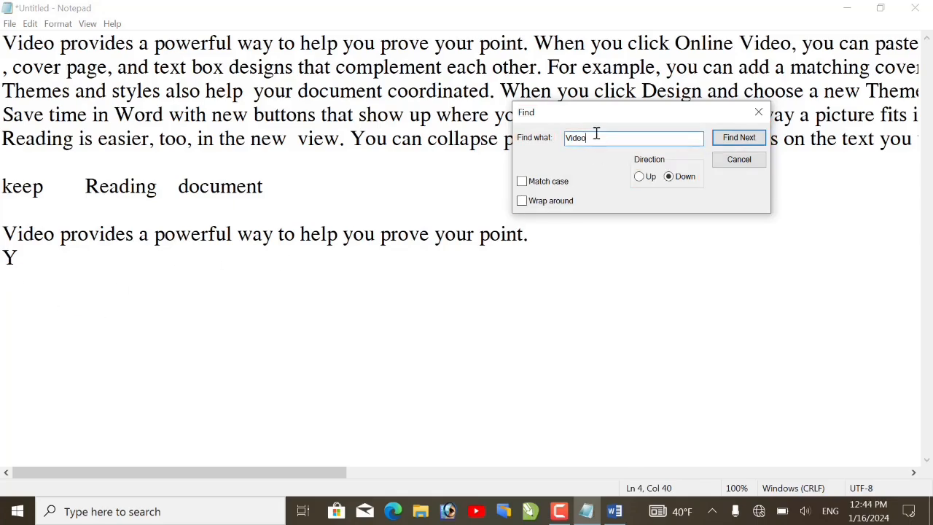
Search downward for "Video" until the end of the text and dismiss the closing notice.
left_click(731, 147)
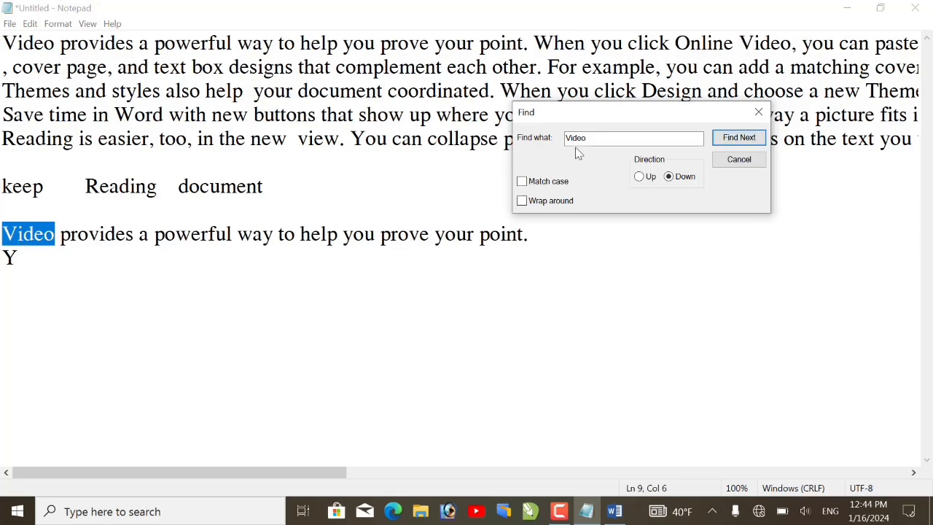
left_click(758, 138)
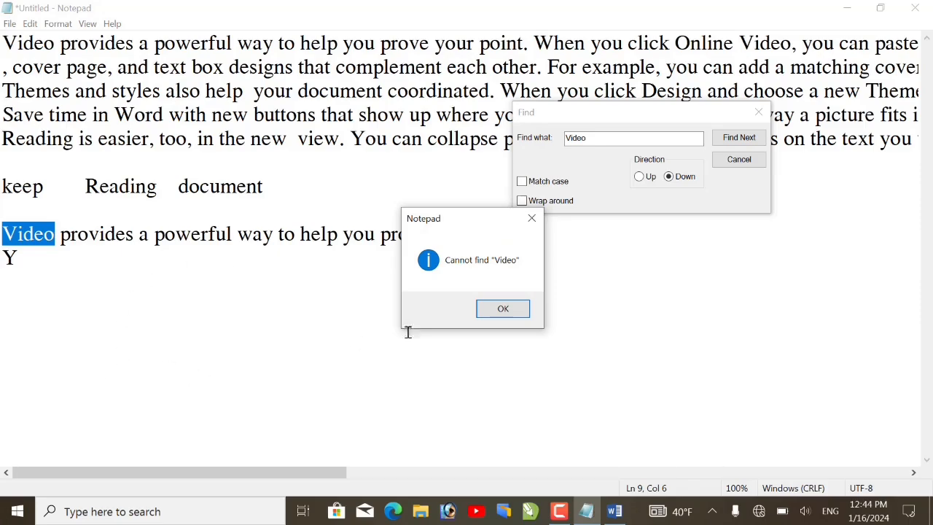
left_click(504, 309)
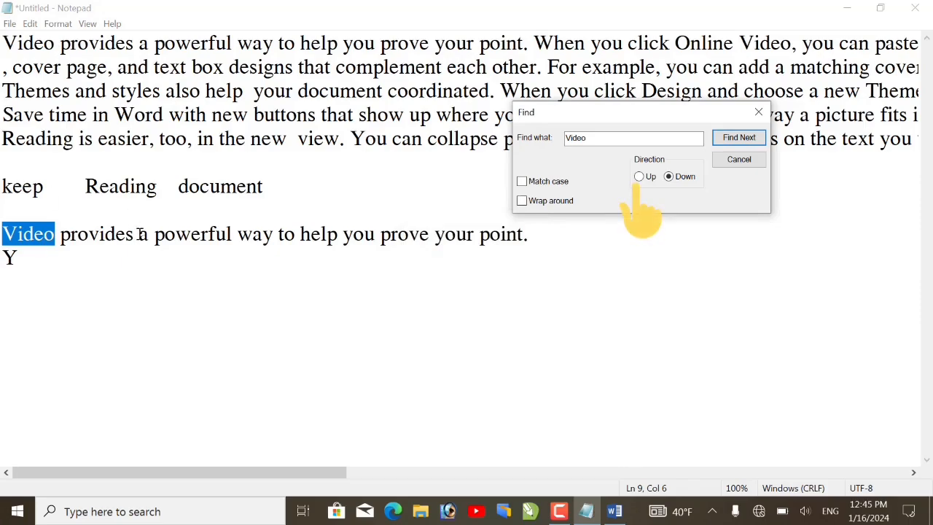
Change the search direction to Up and step backward through the occurrences of "Video" in the first paragraph.
left_click(638, 177)
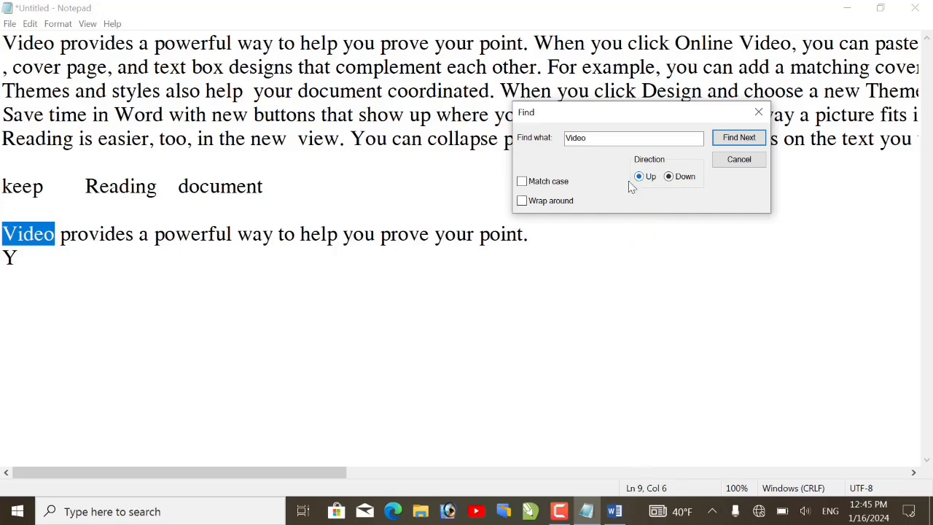
left_click(739, 138)
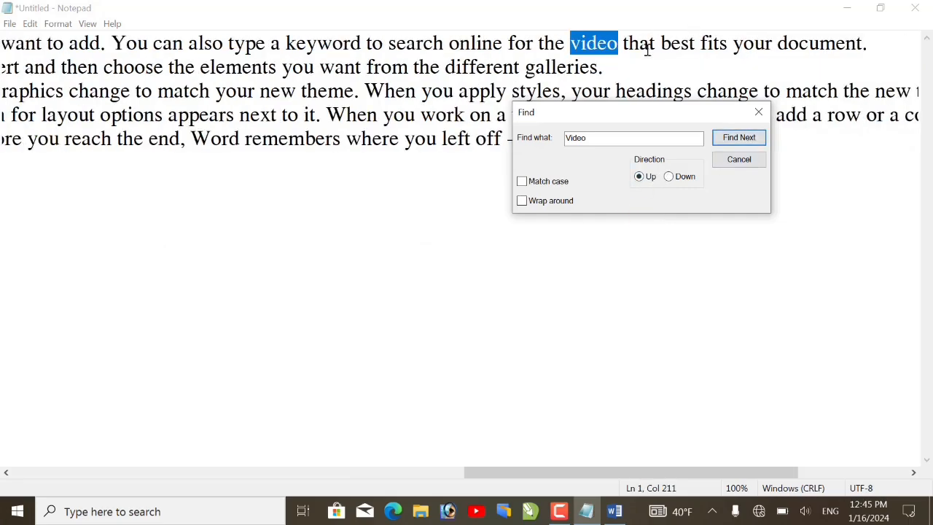
left_click(739, 138)
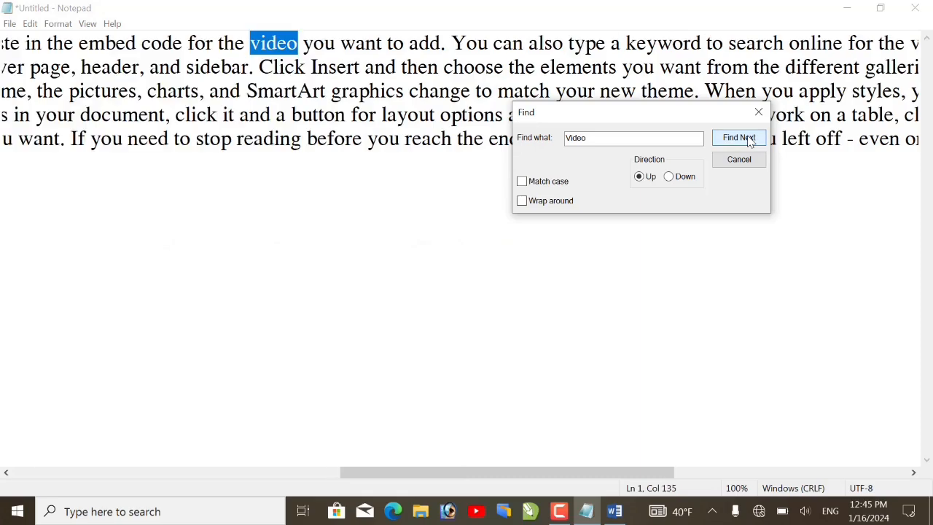
left_click(749, 138)
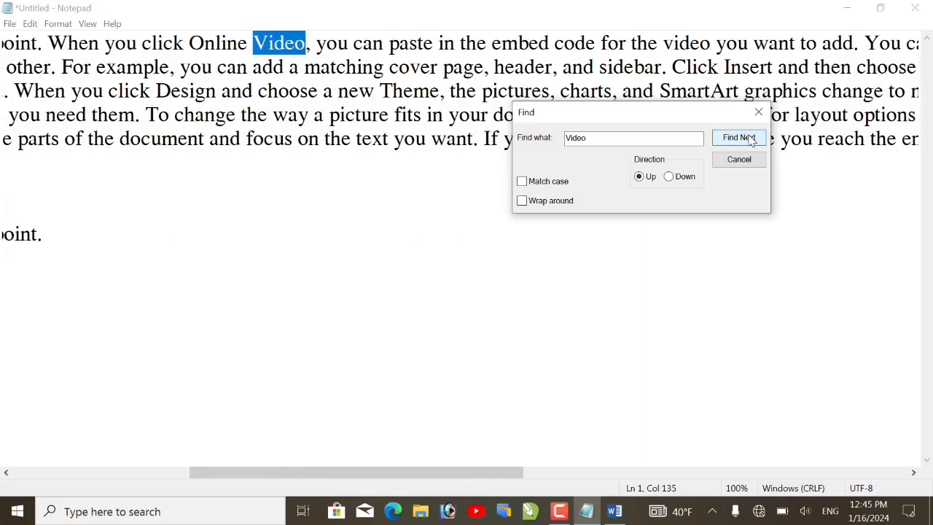
Step back to the first "Video" in the text and insert the word "video" before "complement" in the second line.
left_click(740, 138)
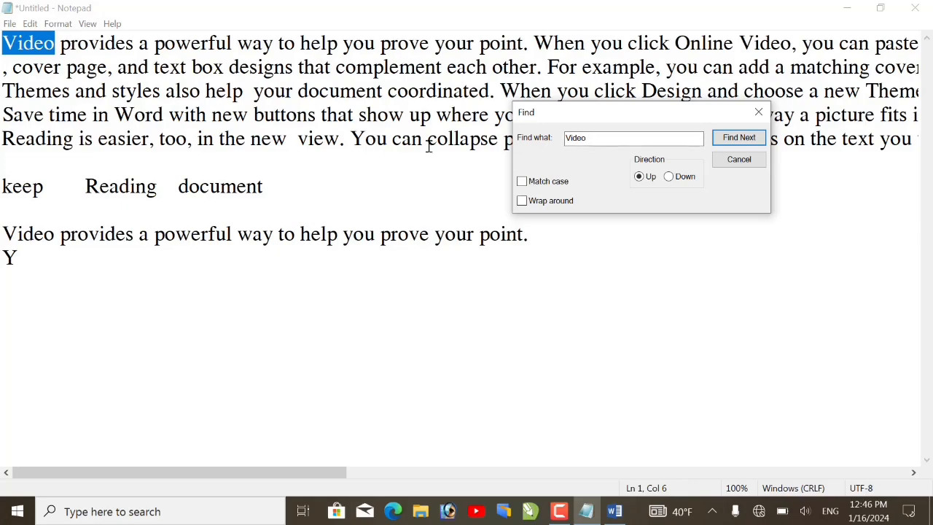
left_click_drag(576, 117, 619, 166)
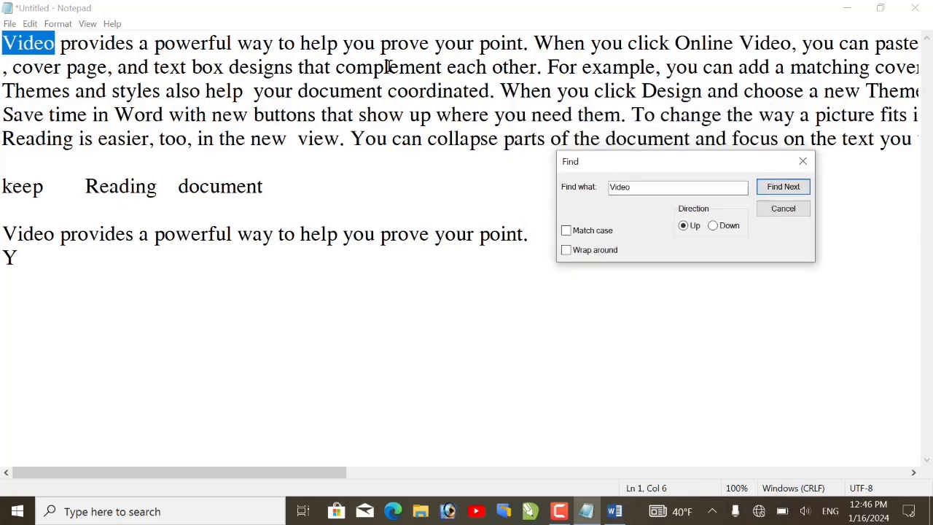
left_click(338, 68)
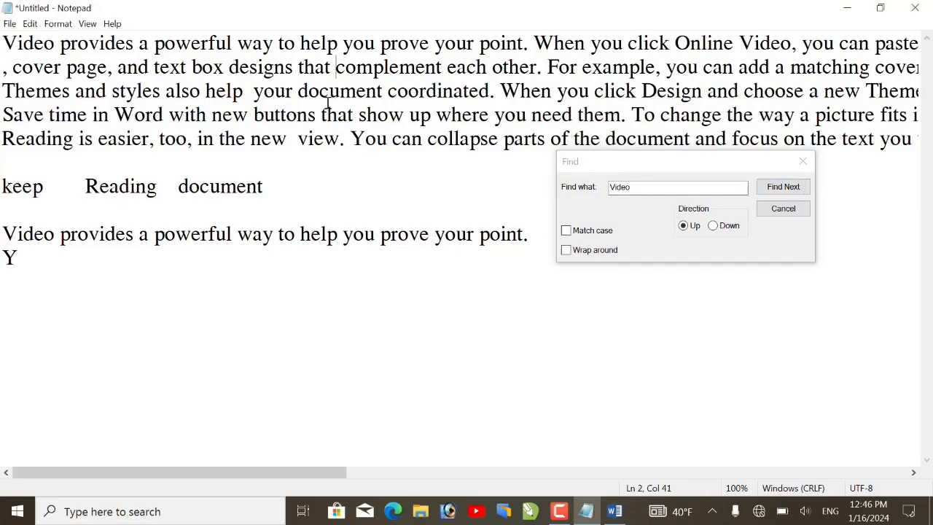
type("video")
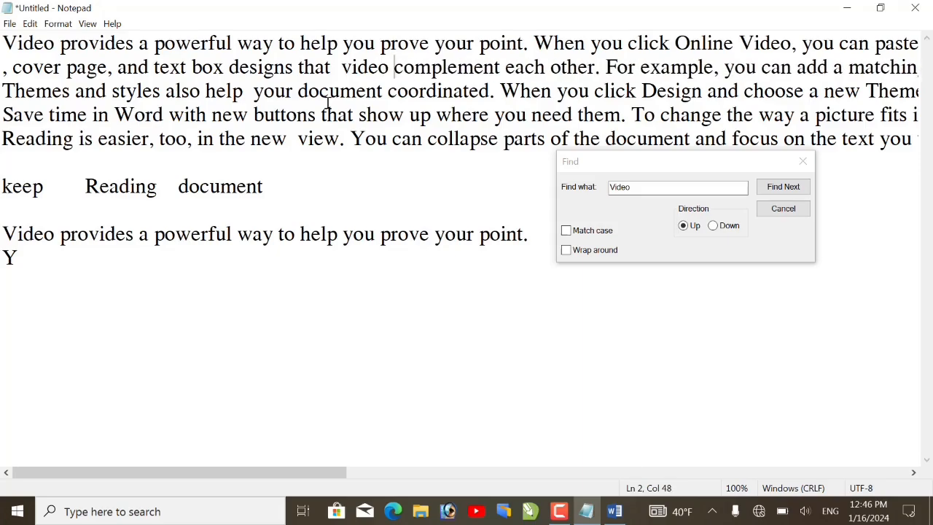
Set the search direction to Down, search for "Video" from the inserted word to the end of the text and dismiss the notice.
left_click(712, 225)
left_click(779, 190)
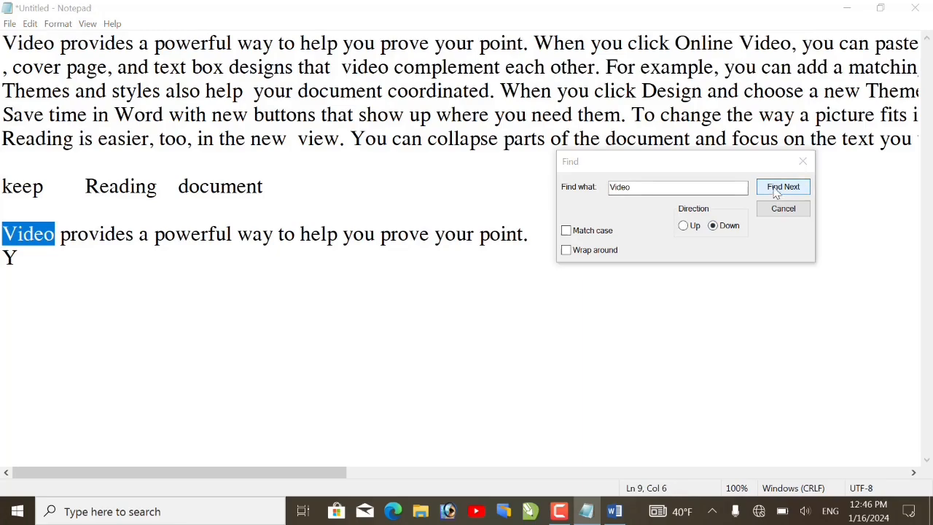
left_click(779, 188)
left_click(499, 306)
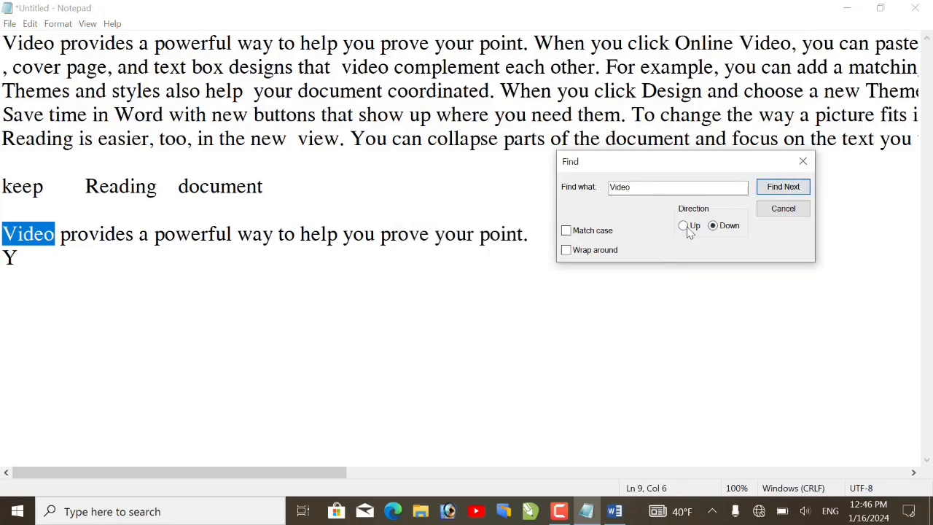
Search upward for "Video" without case matching, examining the first letter of each occurrence back to the start of the text.
left_click(683, 226)
left_click(785, 190)
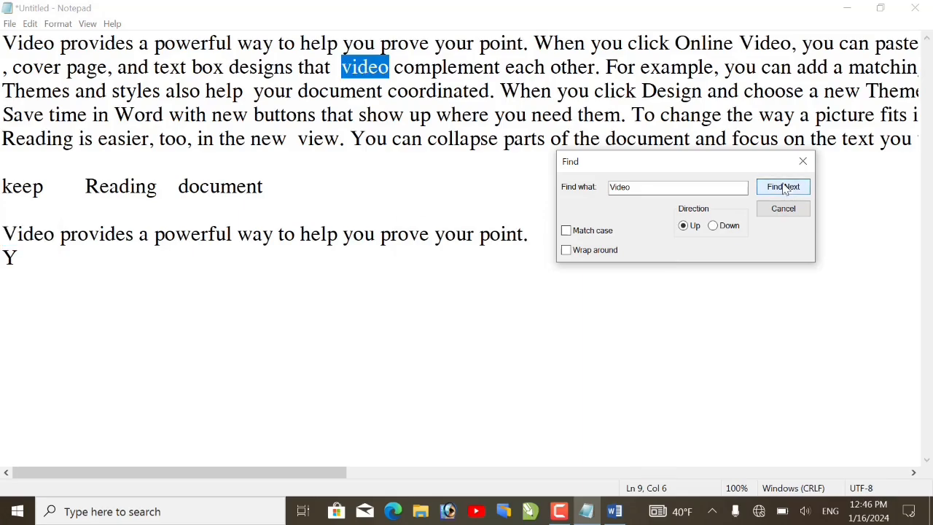
left_click_drag(350, 69, 341, 70)
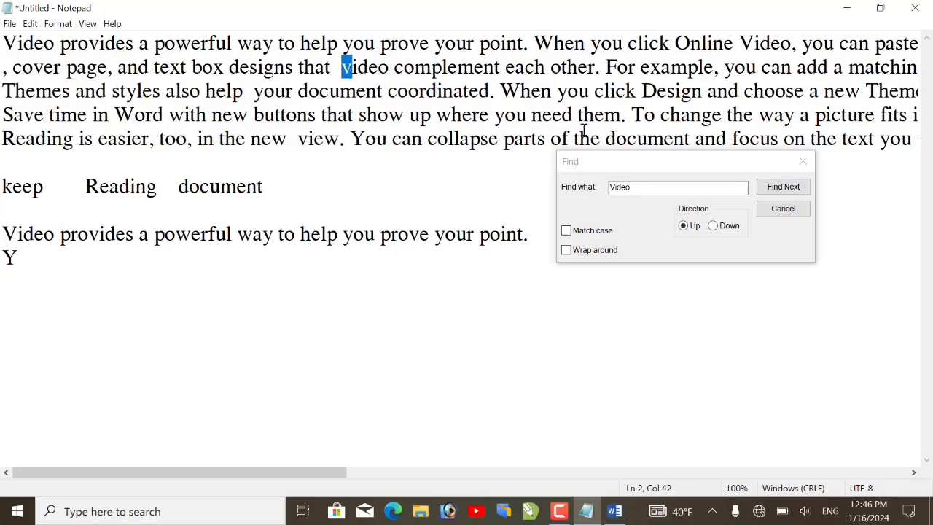
left_click(777, 187)
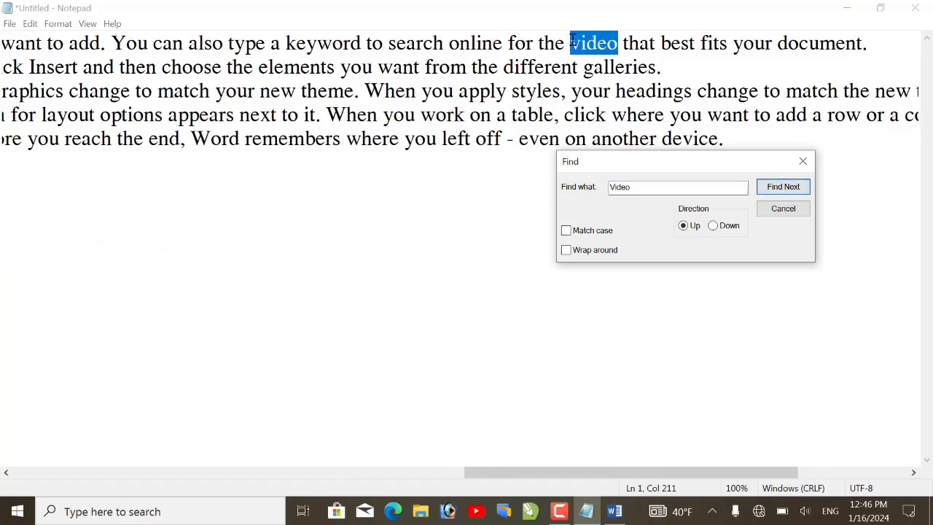
left_click_drag(581, 50, 560, 51)
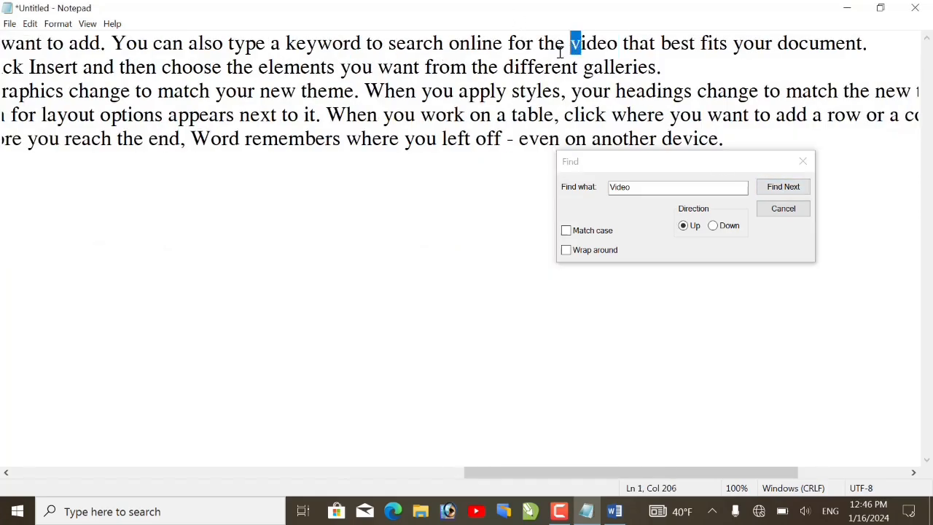
left_click(776, 193)
left_click(774, 195)
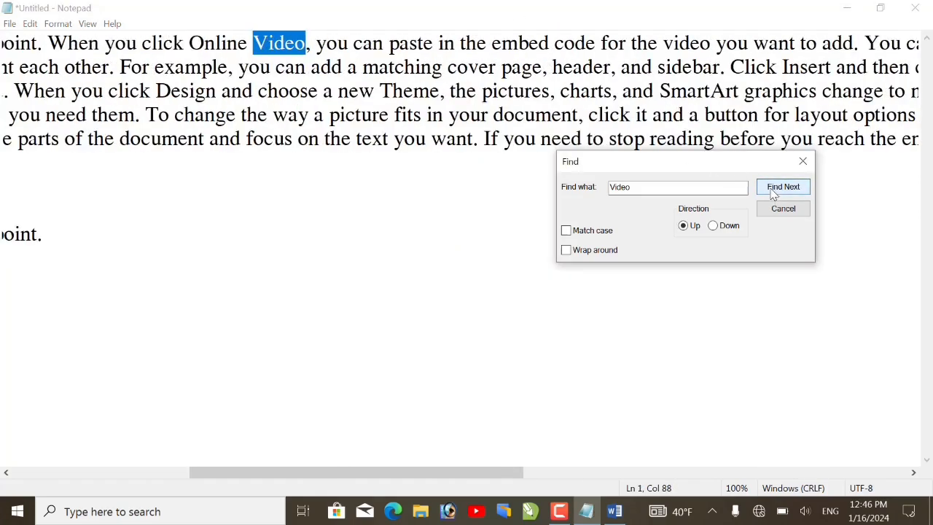
left_click_drag(263, 46, 253, 45)
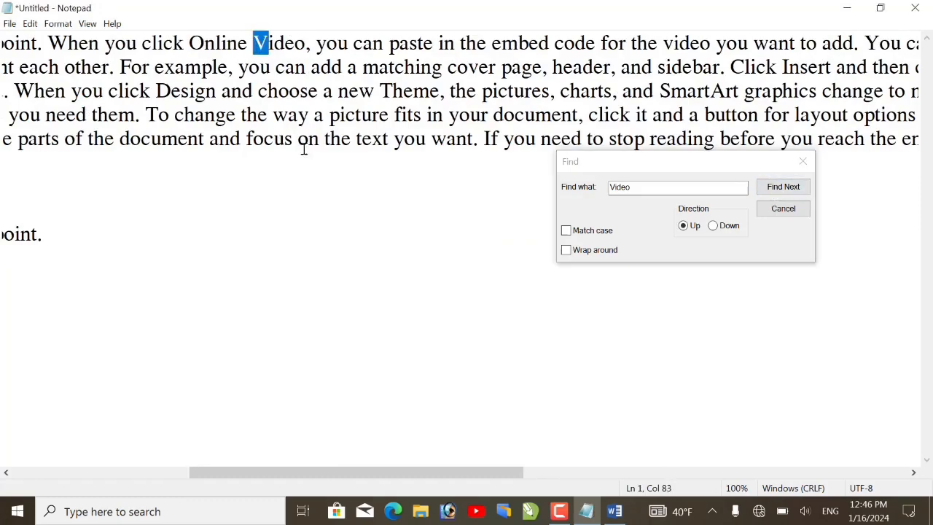
left_click(777, 189)
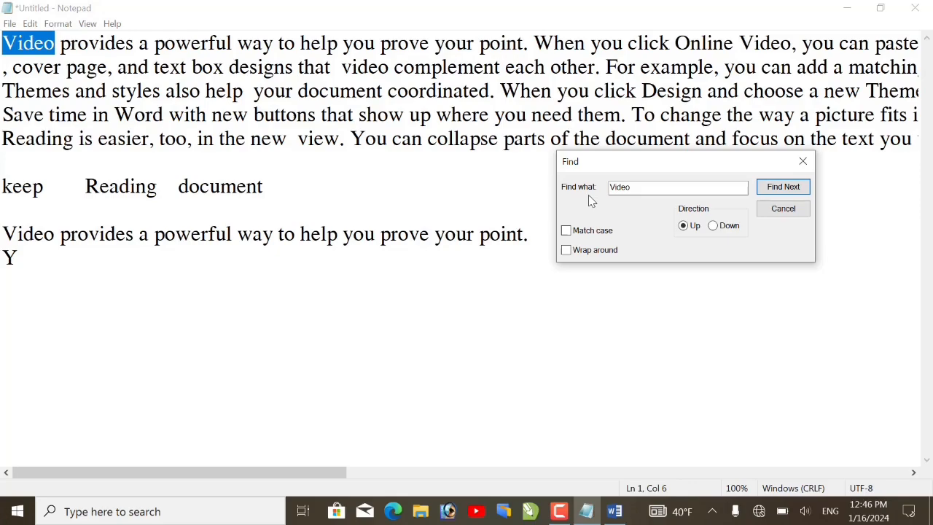
Turn on Match case and search for "Video" upward, dismiss the notice, and repeat the search downward to the last paragraph.
left_click(567, 235)
left_click(783, 186)
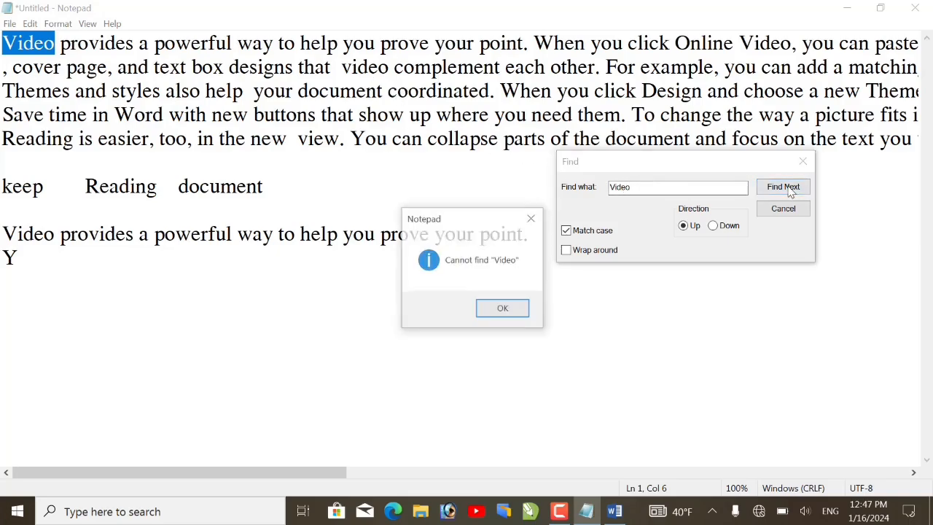
left_click(501, 304)
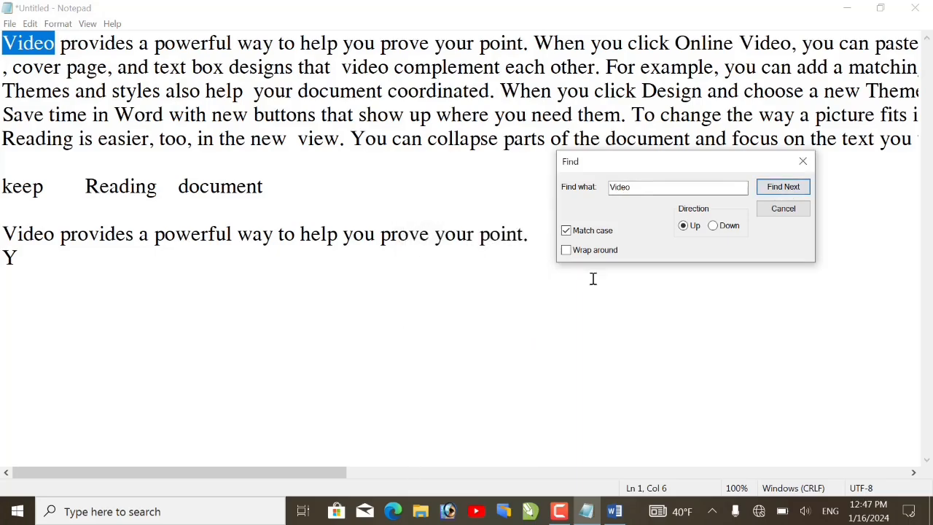
left_click(714, 225)
left_click(785, 187)
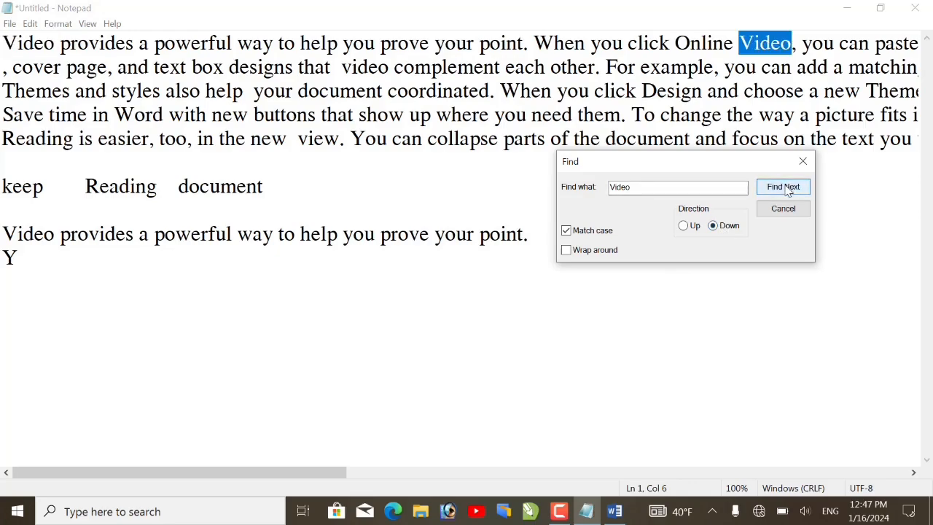
left_click(786, 187)
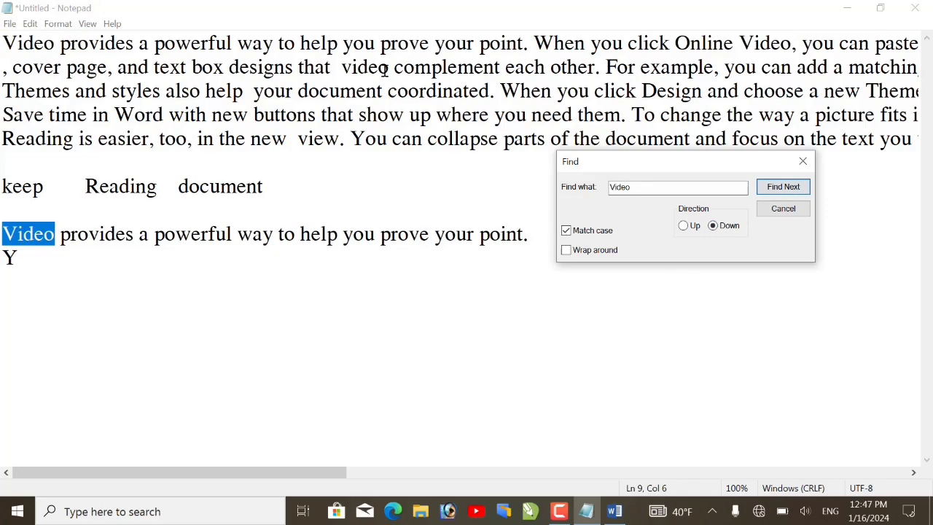
Change the search text to lowercase "video", search upward through all case-matching occurrences and dismiss the closing notice.
left_click(614, 188)
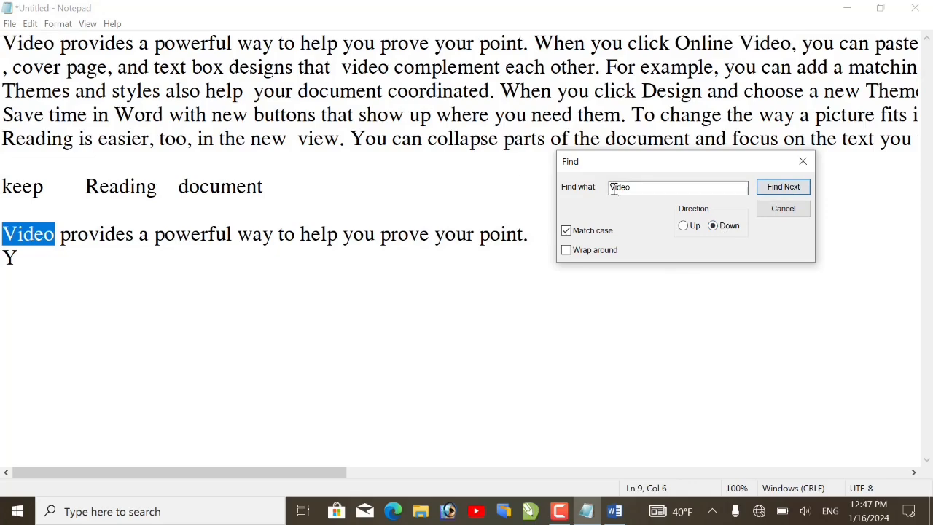
left_click(614, 188)
left_click_drag(614, 188, 610, 188)
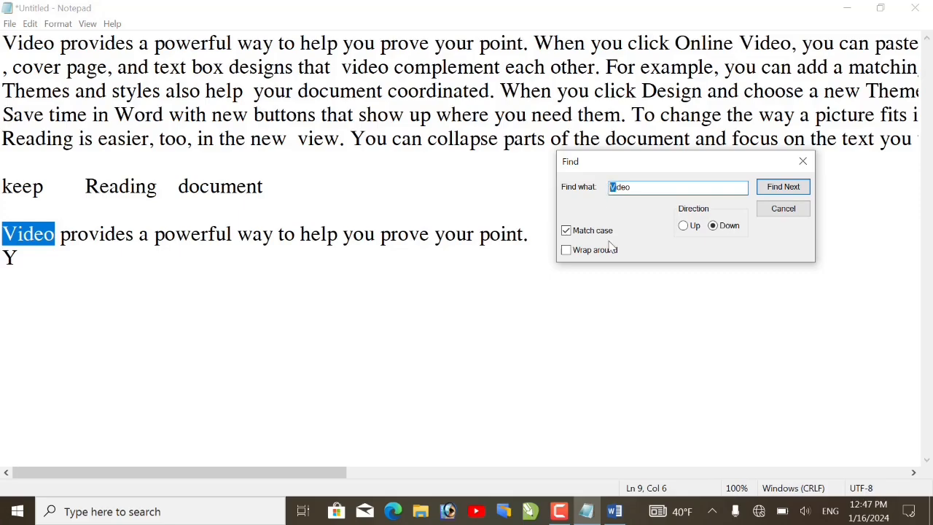
type("v")
left_click(686, 228)
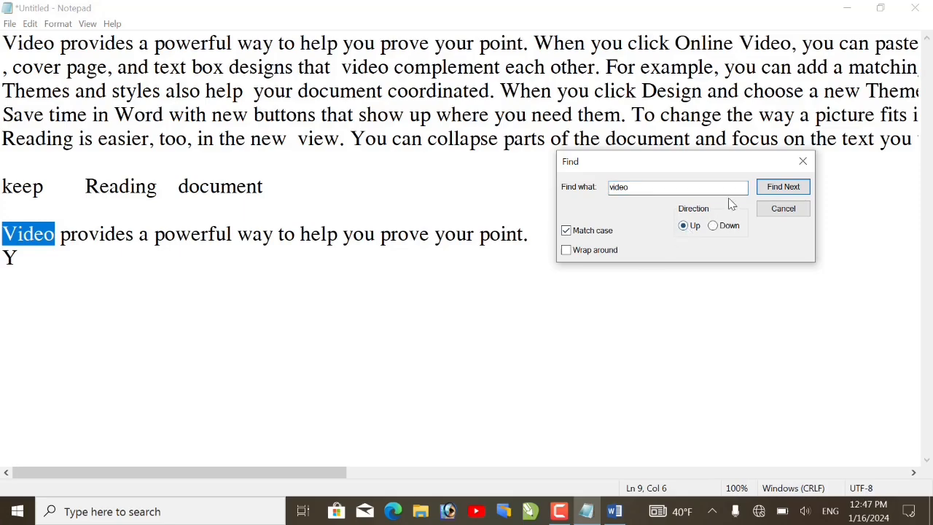
left_click(784, 188)
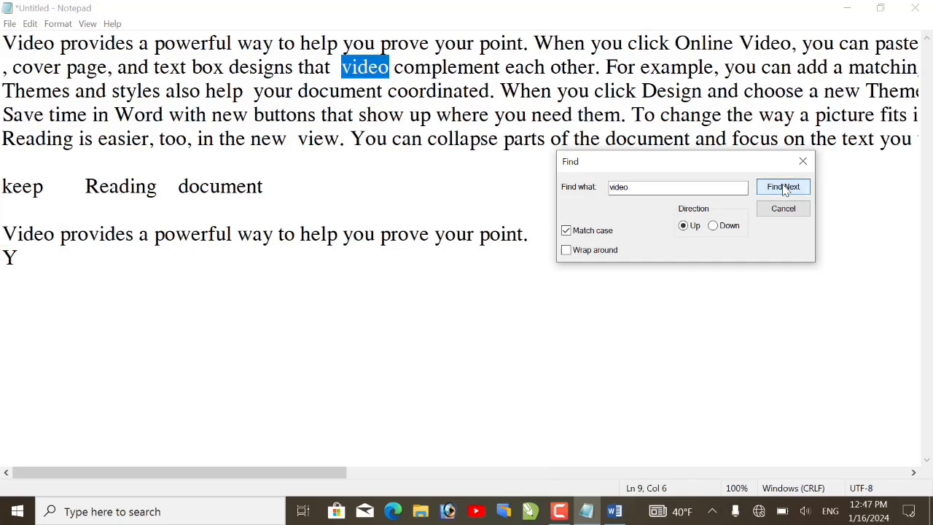
left_click(784, 189)
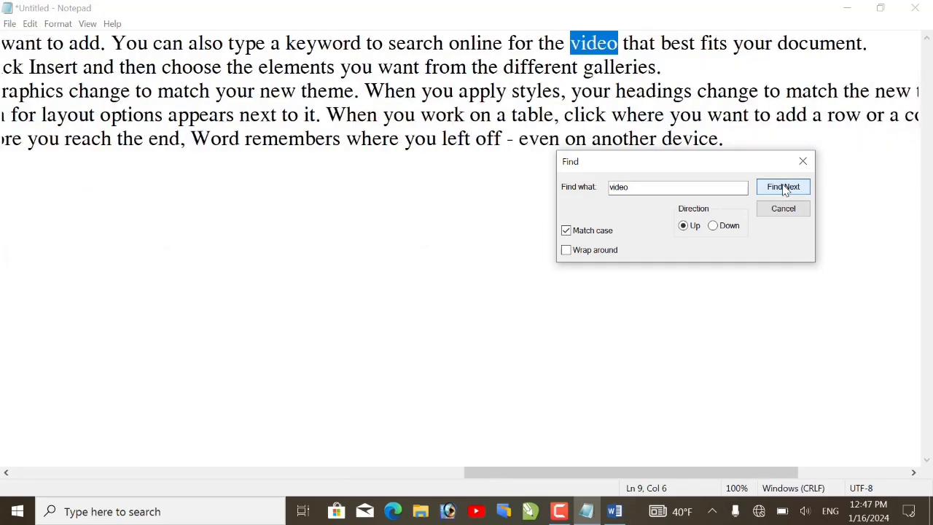
left_click(784, 187)
left_click(784, 187)
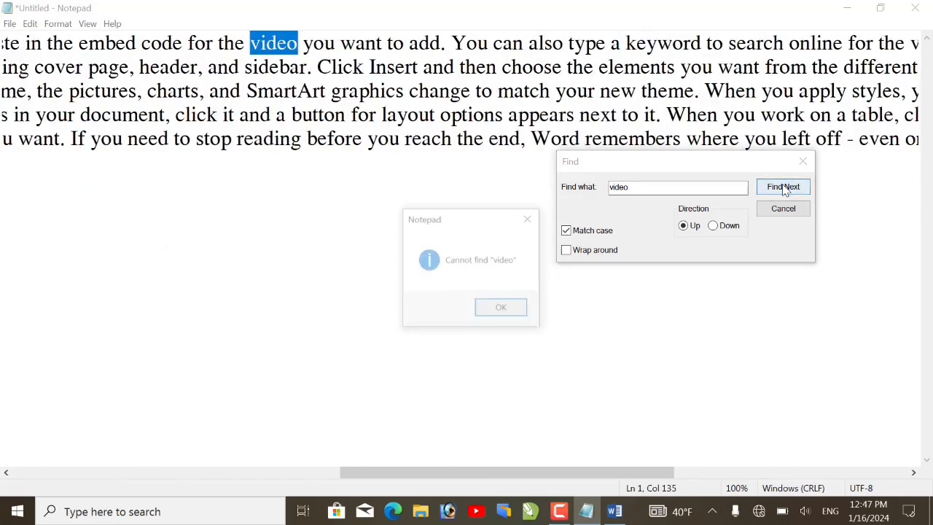
left_click(502, 309)
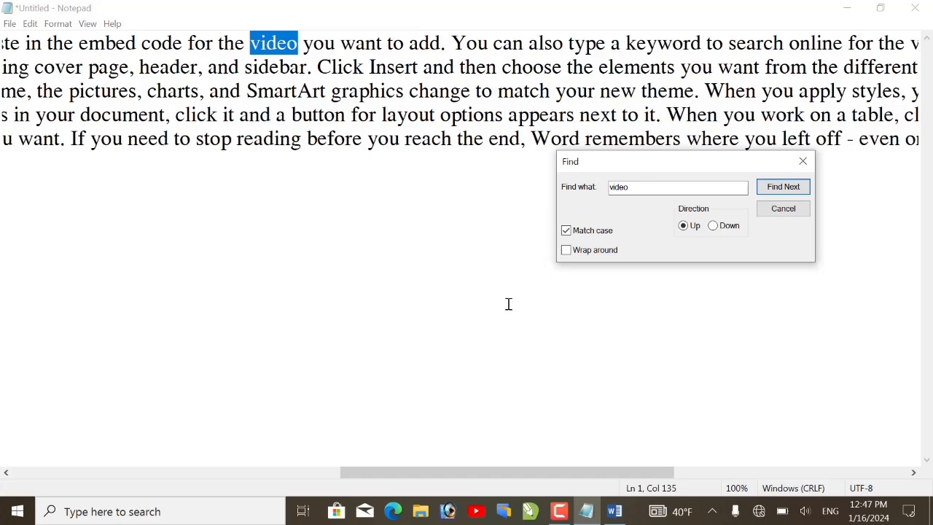
Insert "VIDEO" before "Insert" in the second line and "vIDEO" after "click it" in the fourth line.
left_click(371, 66)
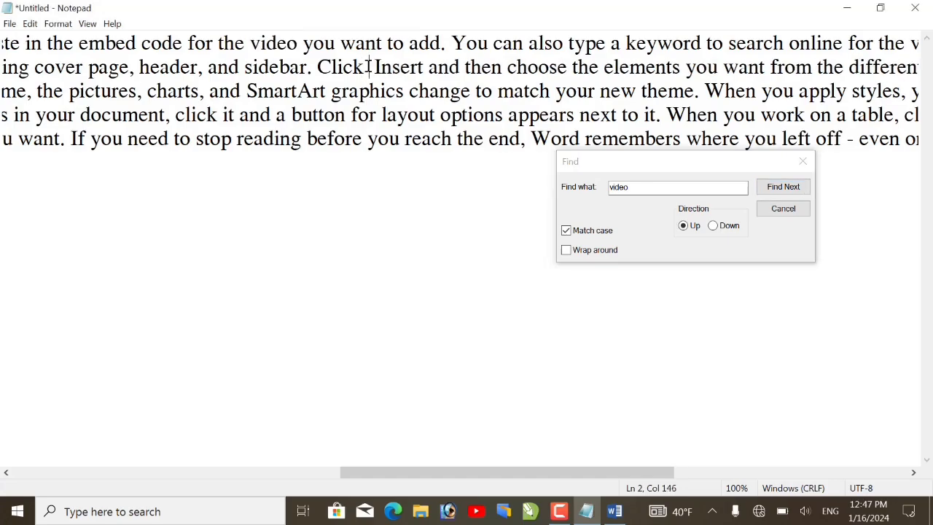
type("VIDEO")
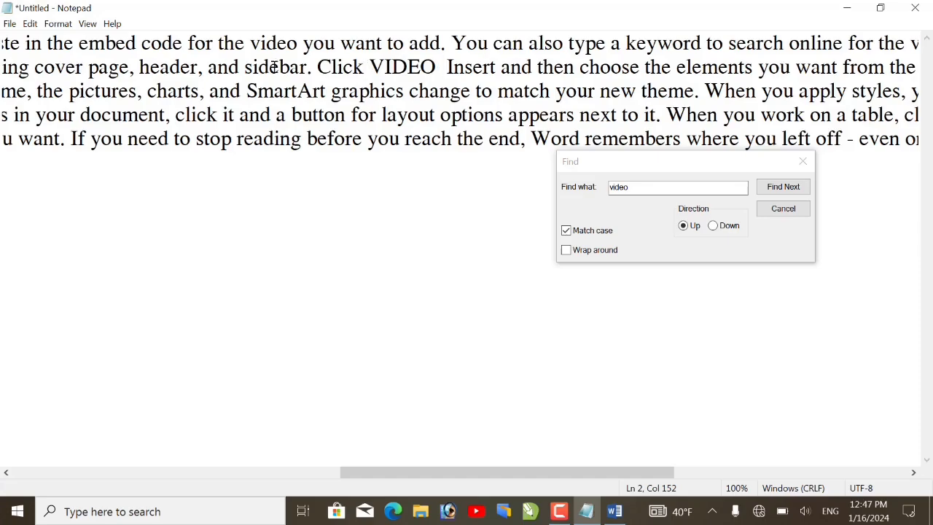
left_click(235, 115)
type("v")
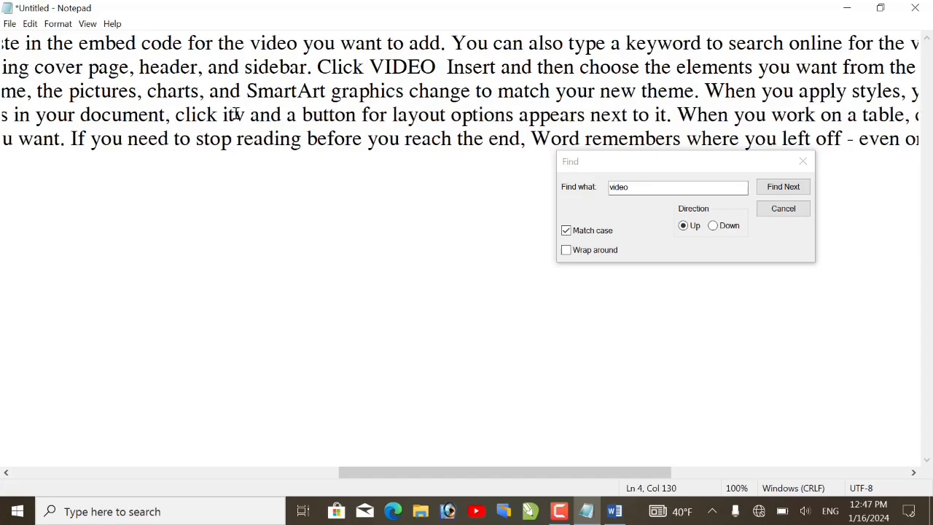
type("id")
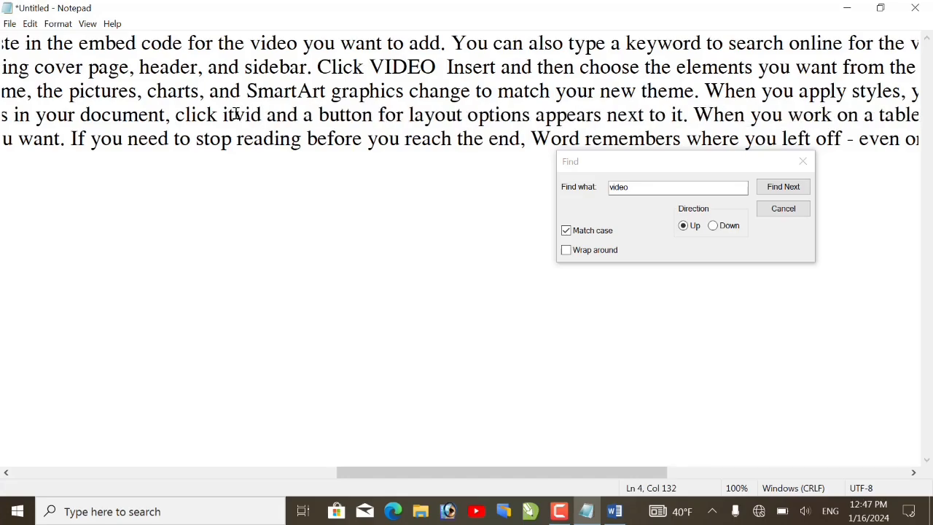
key("BackSpace")
key("BackSpace")
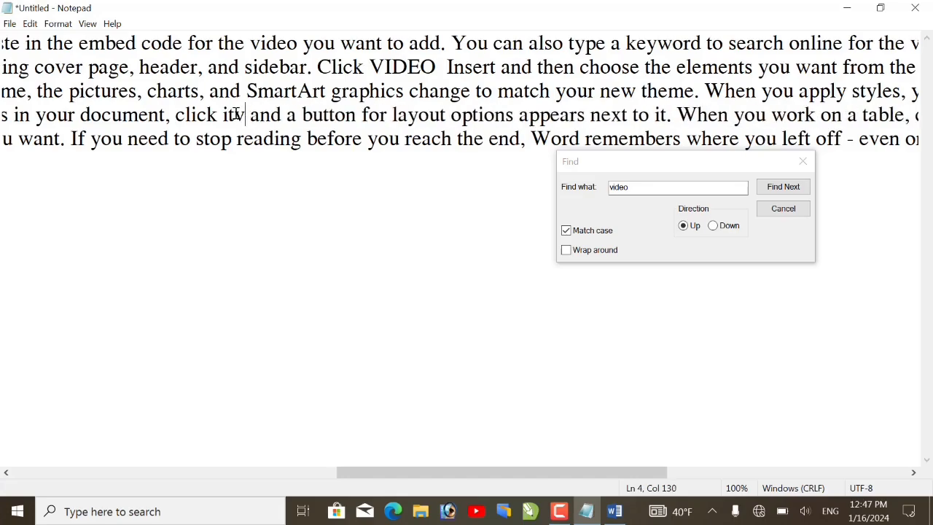
type("itv")
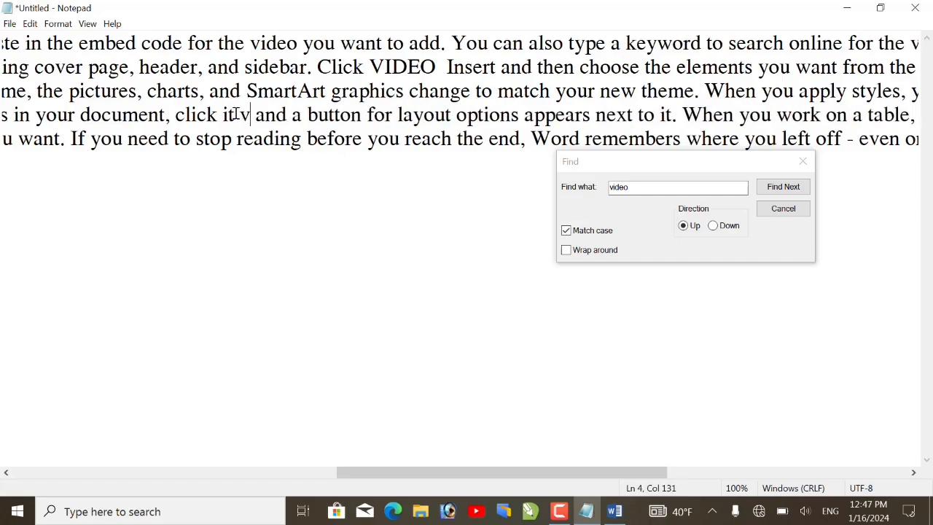
type("DEO")
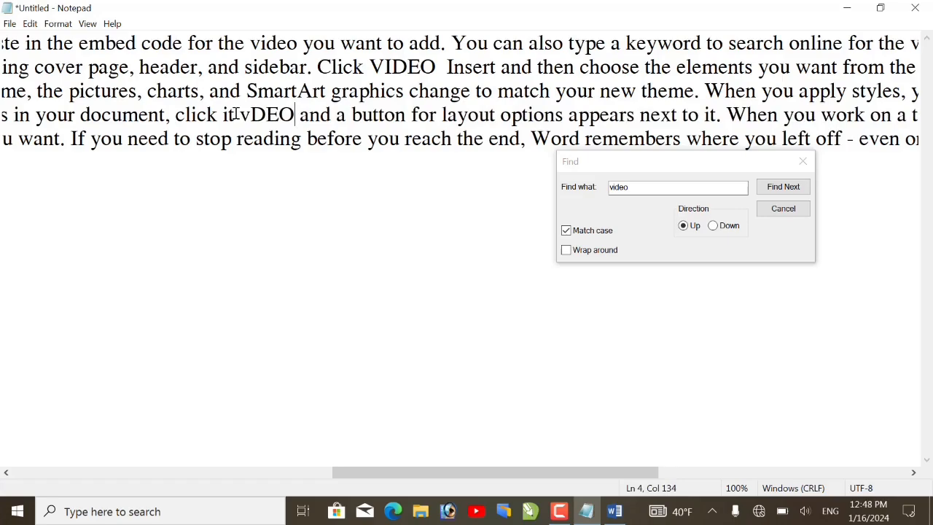
left_click(250, 115)
type("I")
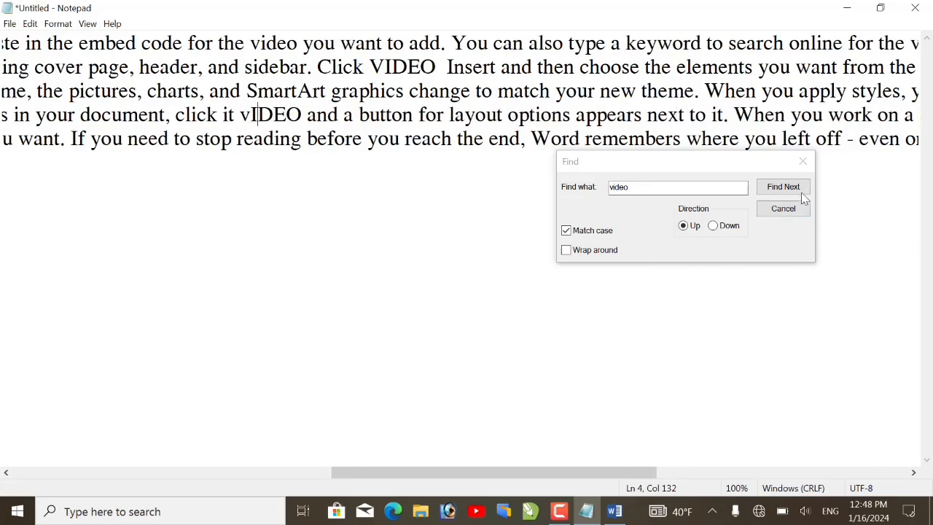
Search upward for uppercase "VIDEO" with Match case on until no further match, and dismiss the notice.
left_click(671, 197)
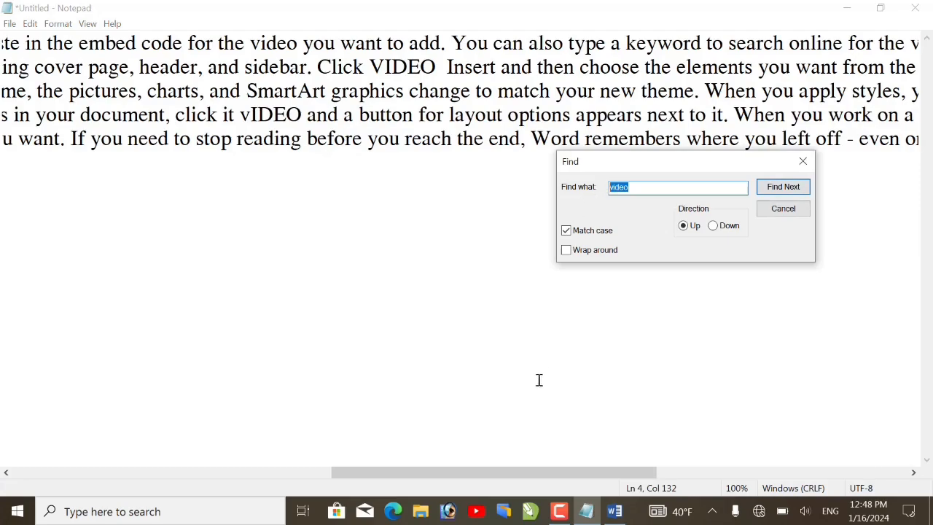
type("VIDEO")
left_click(782, 189)
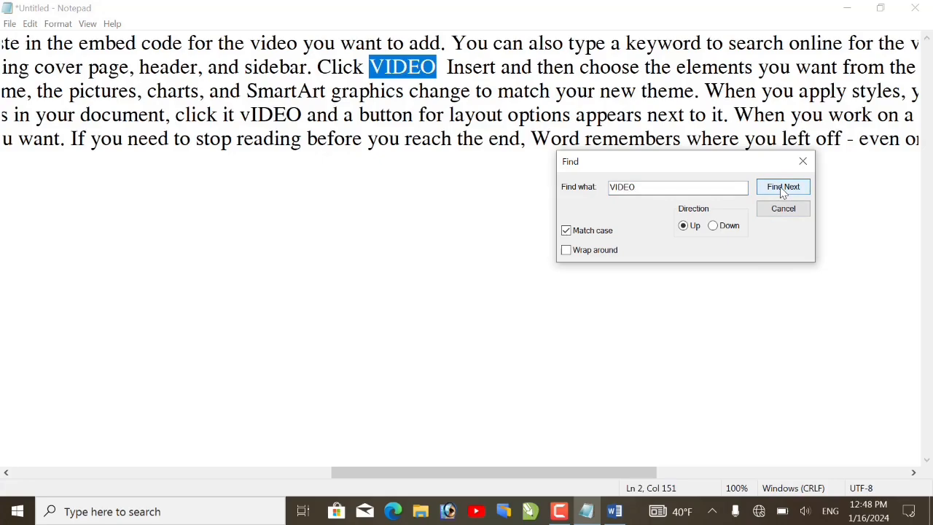
left_click(782, 189)
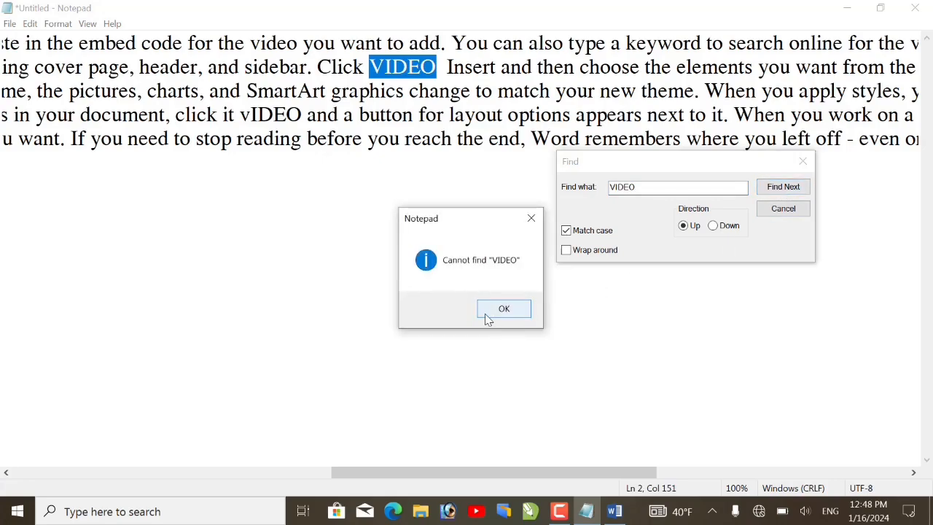
left_click(504, 309)
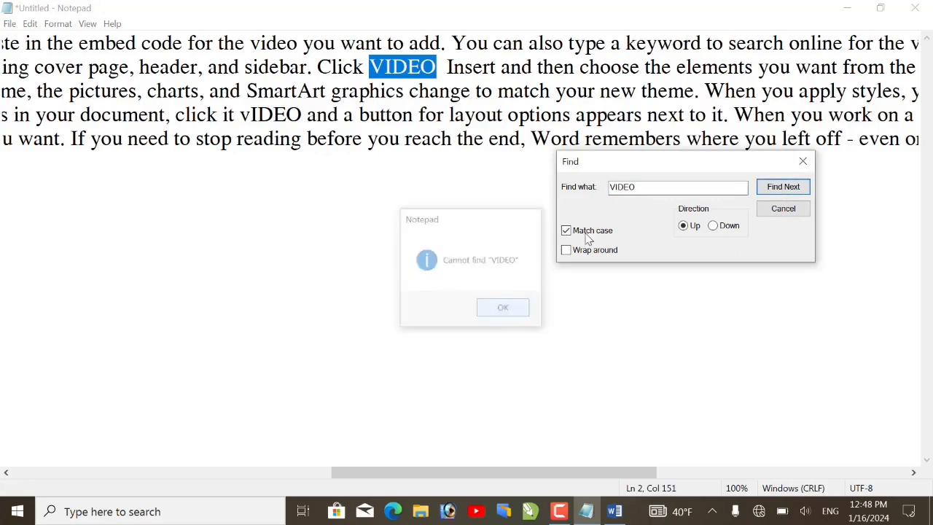
Change the search text to "vIDEO", search upward and dismiss the notice, and repeat the search downward.
left_click(634, 189)
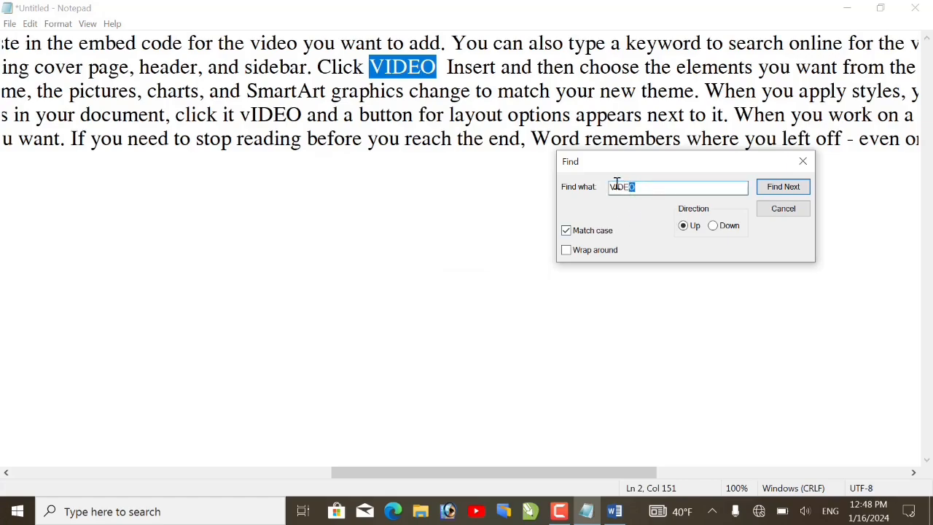
left_click_drag(610, 187, 614, 186)
type("v")
left_click(772, 189)
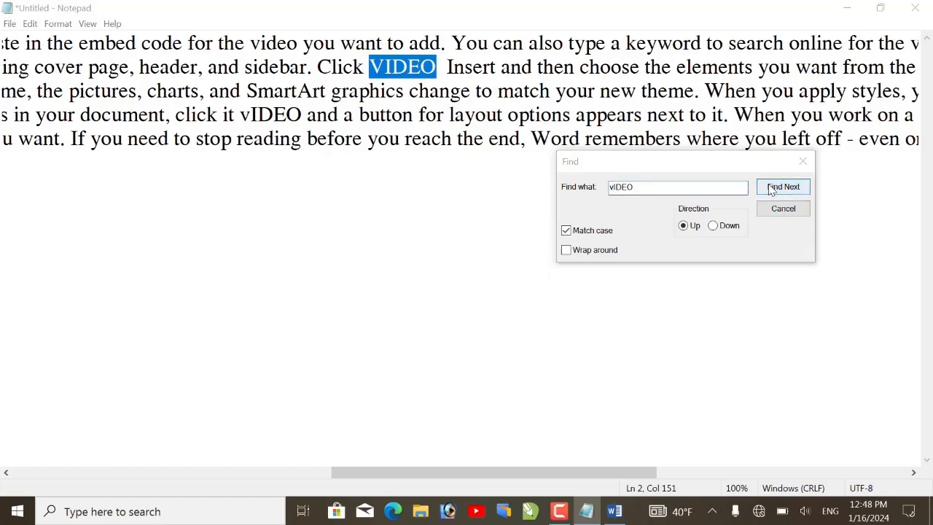
left_click(508, 311)
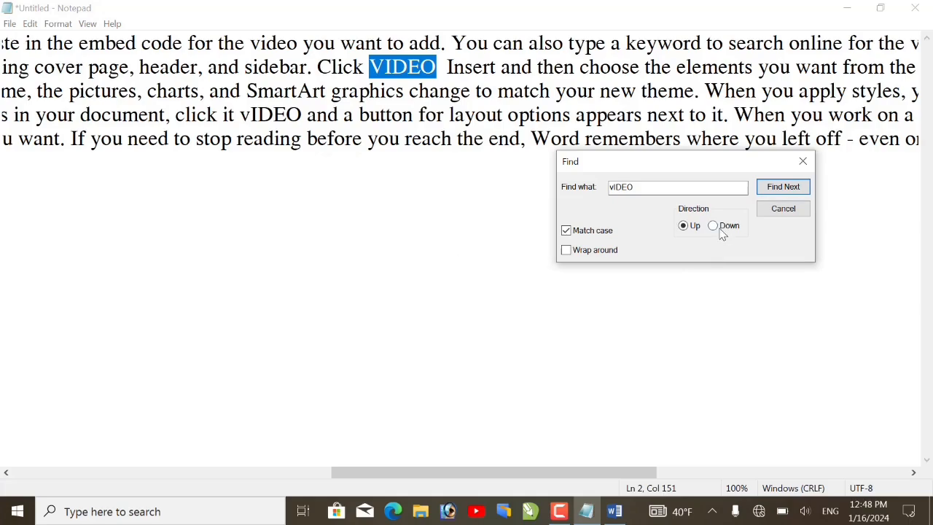
left_click(715, 226)
left_click(777, 188)
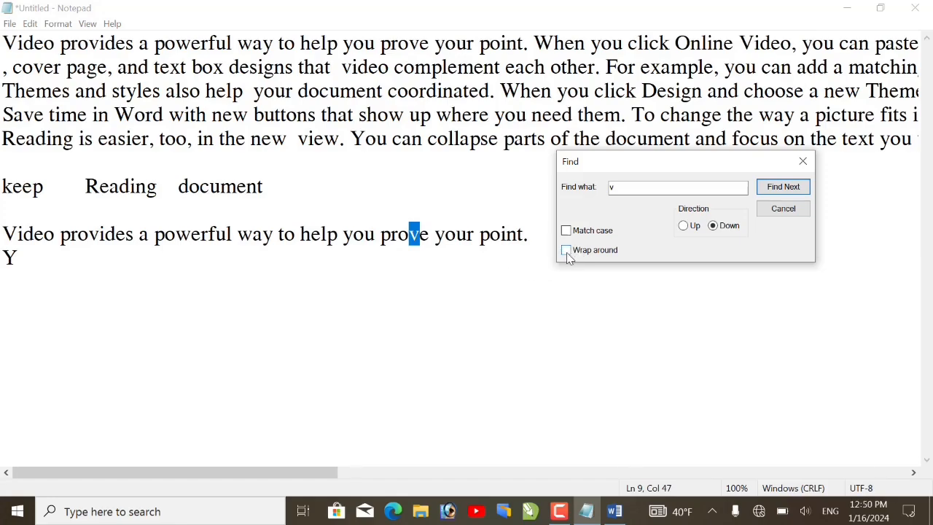
Turn on Wrap around, change the search text to "Video" and search downward from the last paragraph.
left_click(567, 253)
mouse_move(673, 204)
left_mouse_down()
mouse_move(700, 239)
mouse_move(746, 243)
left_mouse_up()
left_click(656, 189)
key("BackSpace")
type("v")
key("BackSpace")
type("Vid")
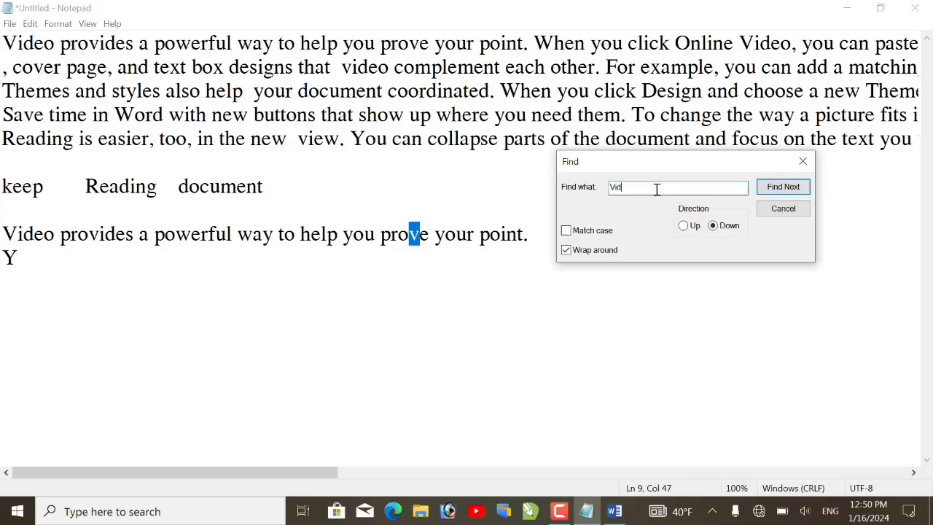
type("eo")
left_click(775, 191)
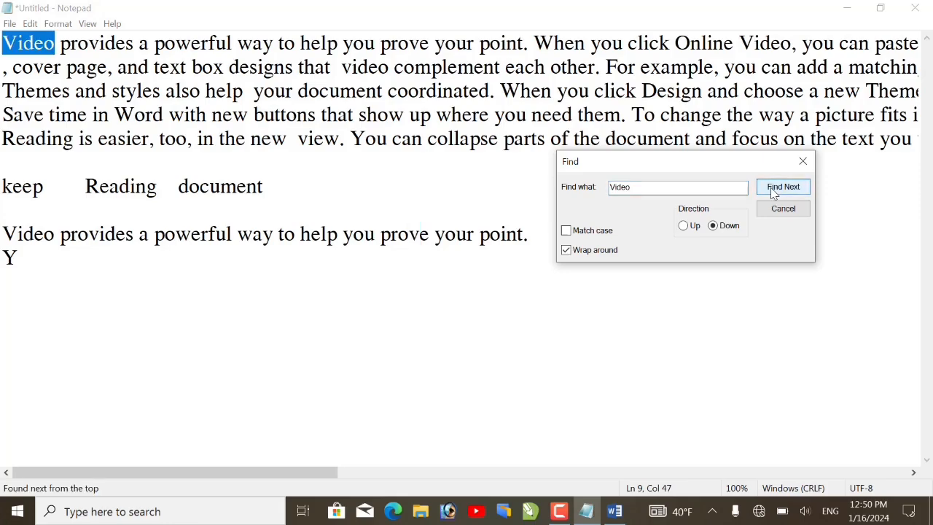
Step downward through every occurrence of "Video" until the search wraps around to the start of the text.
left_click(774, 191)
left_click(775, 191)
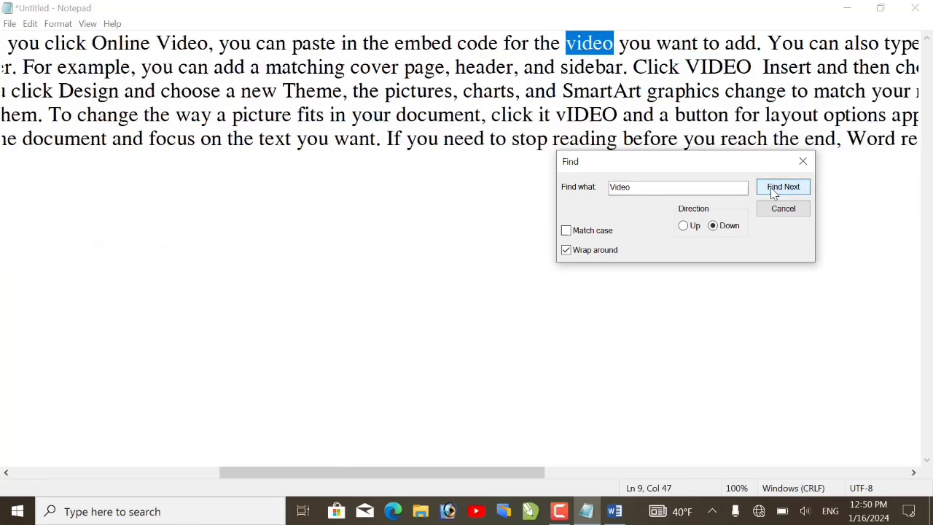
left_click(774, 191)
left_click(775, 191)
left_click(775, 191)
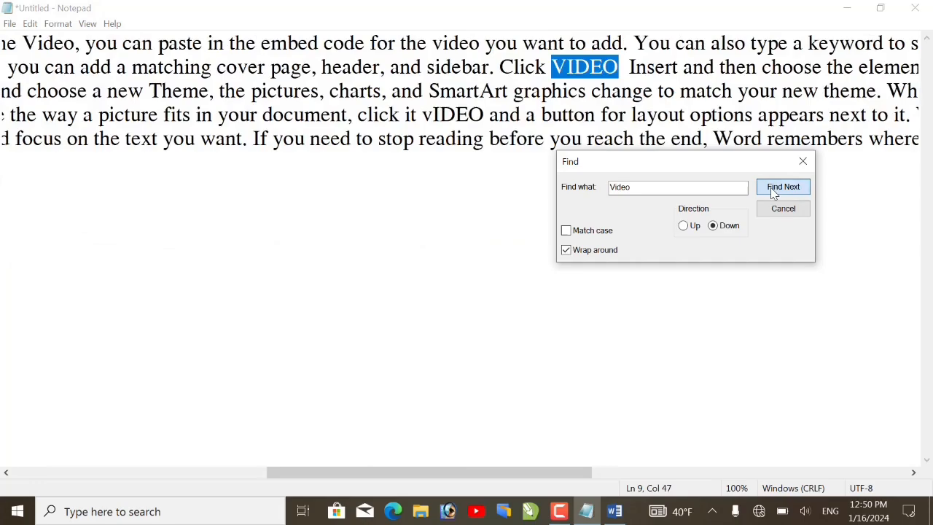
left_click(775, 191)
left_click(775, 191)
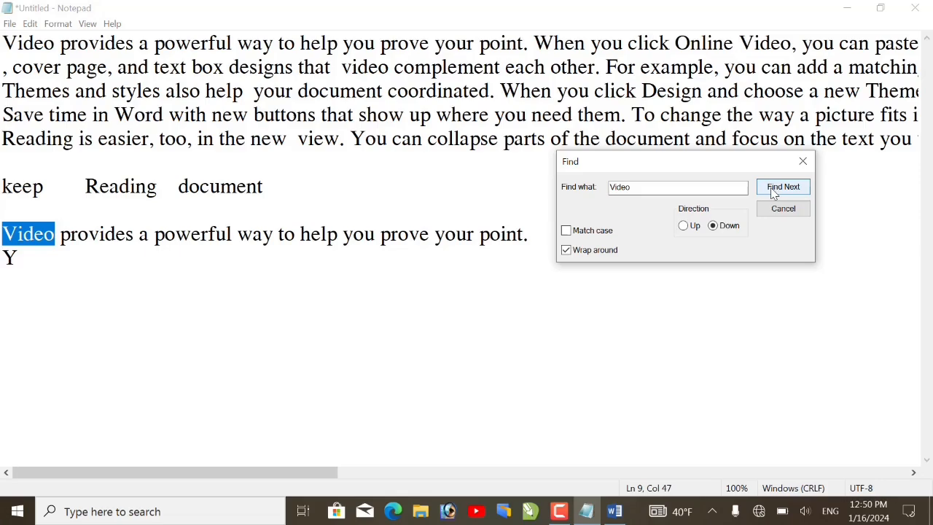
left_click(774, 191)
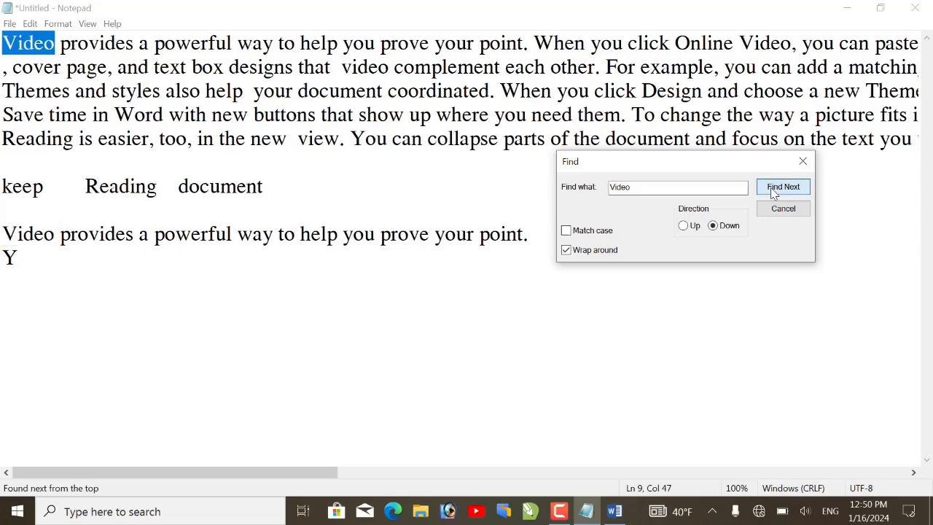
Cycle through the "Video" occurrences again with Wrap around on, stop at "VIDEO" in the second line and close the search dialog.
left_click(774, 192)
left_click(774, 192)
left_click(775, 193)
double_click(774, 192)
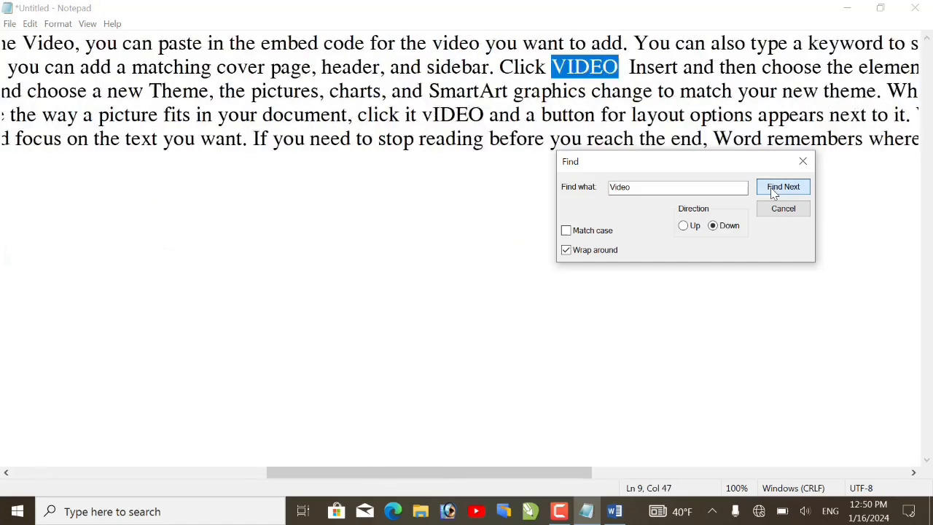
double_click(774, 192)
double_click(775, 192)
left_click(775, 192)
left_click(774, 192)
left_click(774, 193)
left_click(796, 166)
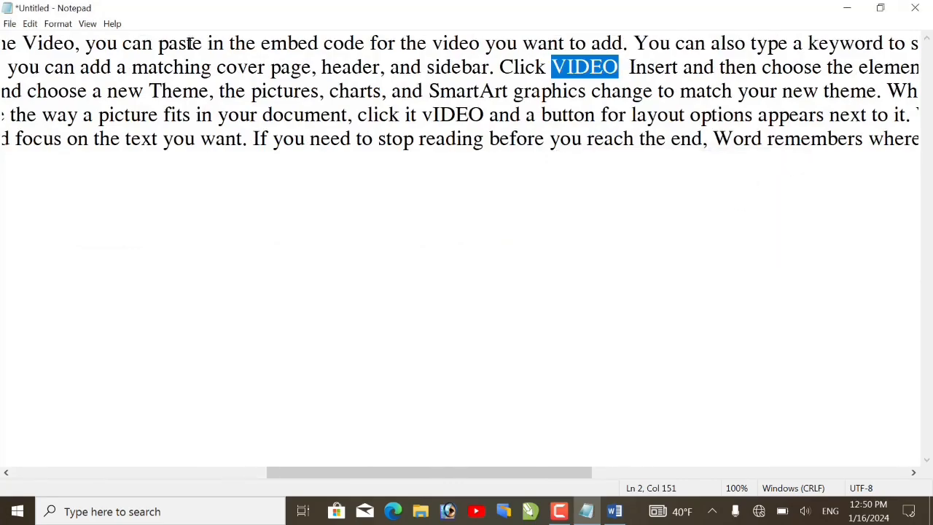
Use the Find Next command to jump from "VIDEO" in the second line to the following occurrence.
left_click(29, 24)
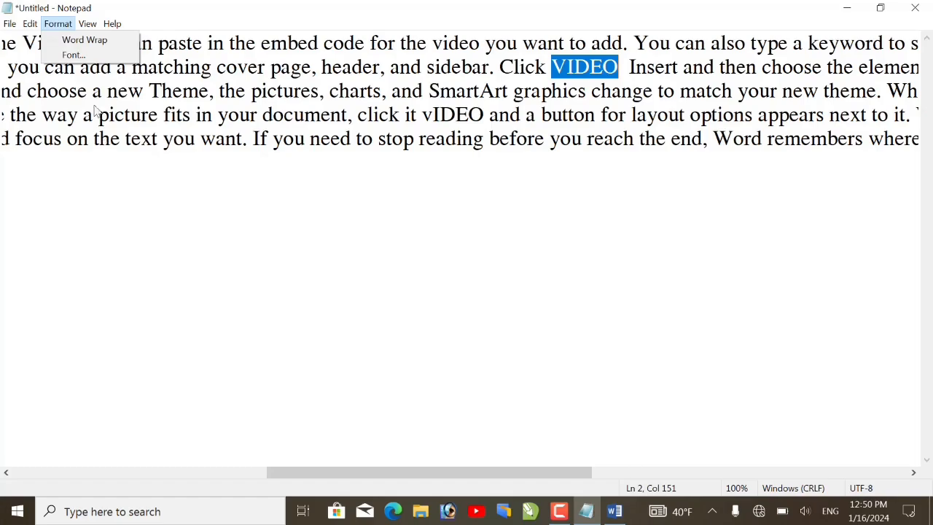
mouse_move(30, 24)
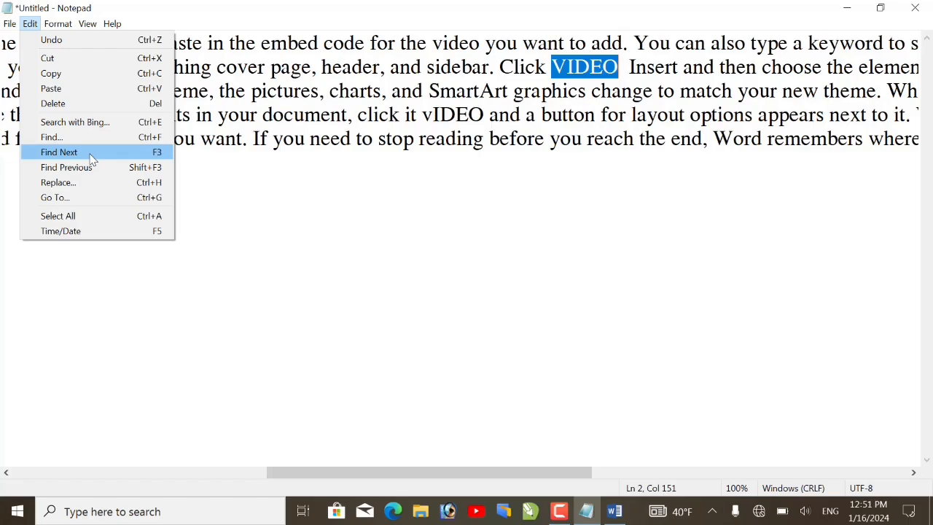
left_click(59, 152)
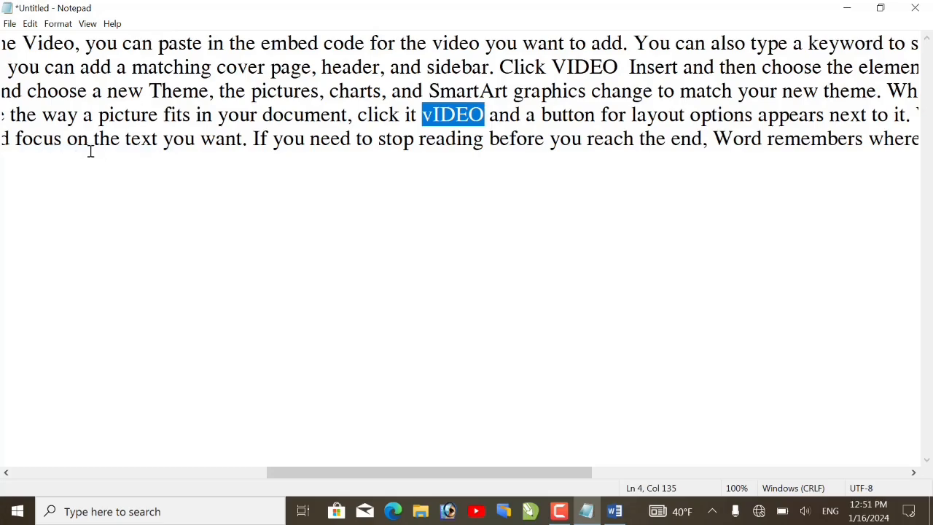
Turn on Match case for the search text "vIDEO", close the Find dialog and run Find Next twice.
left_click(30, 23)
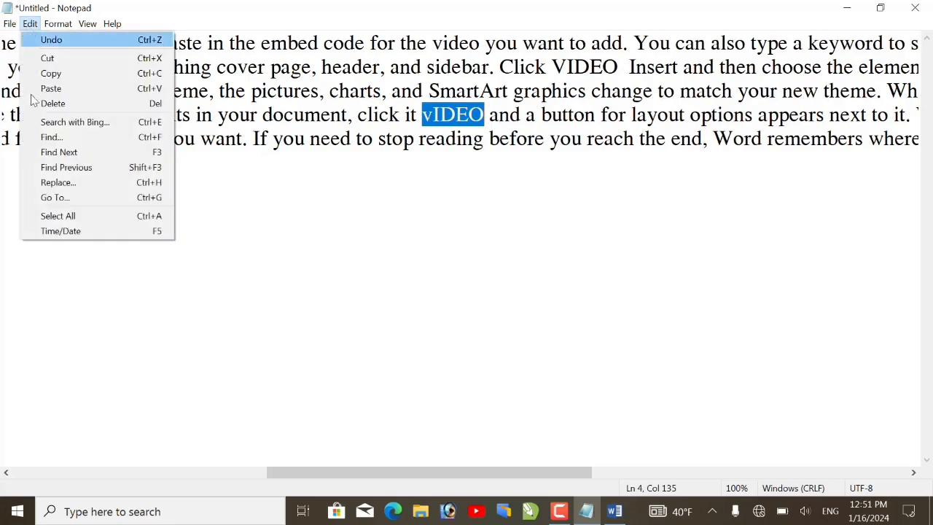
left_click(61, 140)
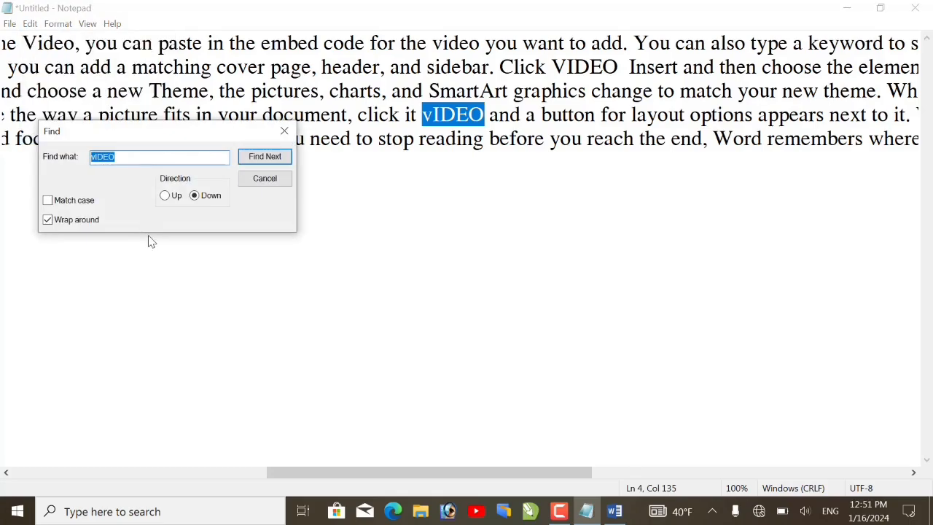
left_click(48, 202)
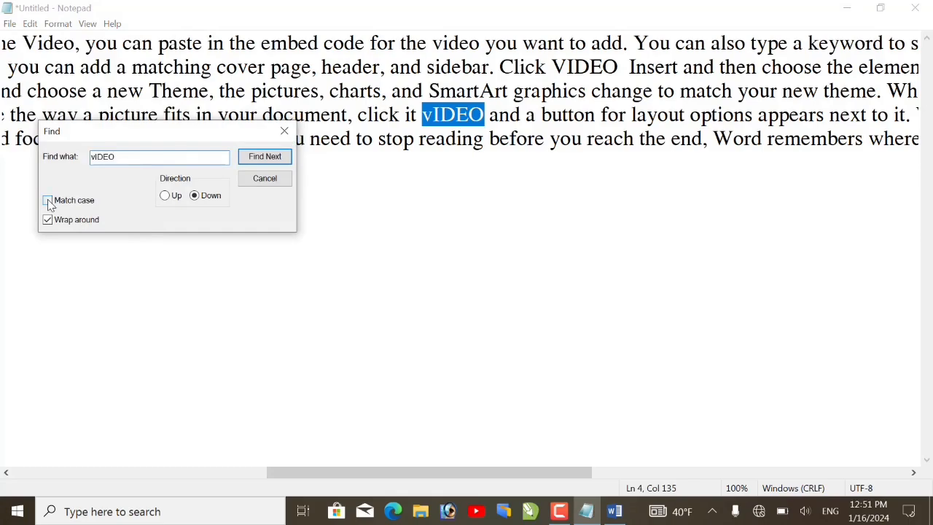
left_click(285, 131)
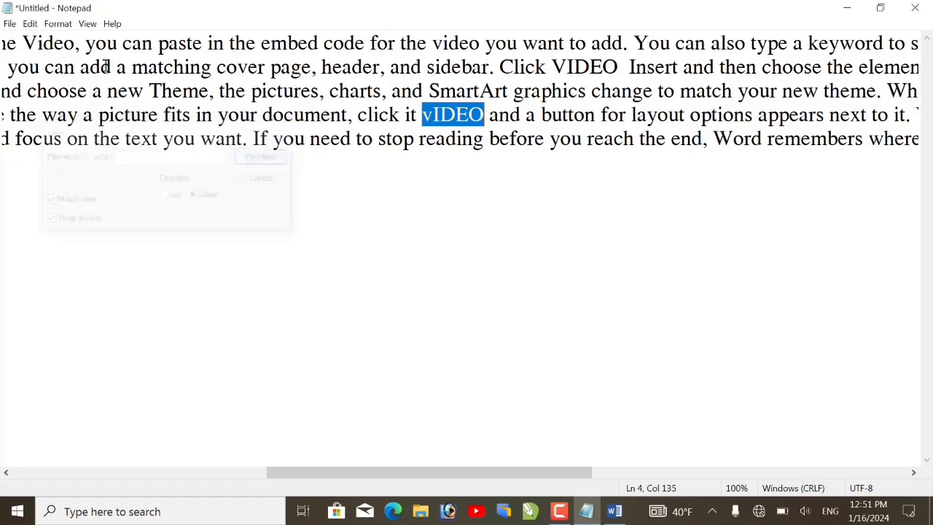
left_click(30, 24)
left_click(49, 154)
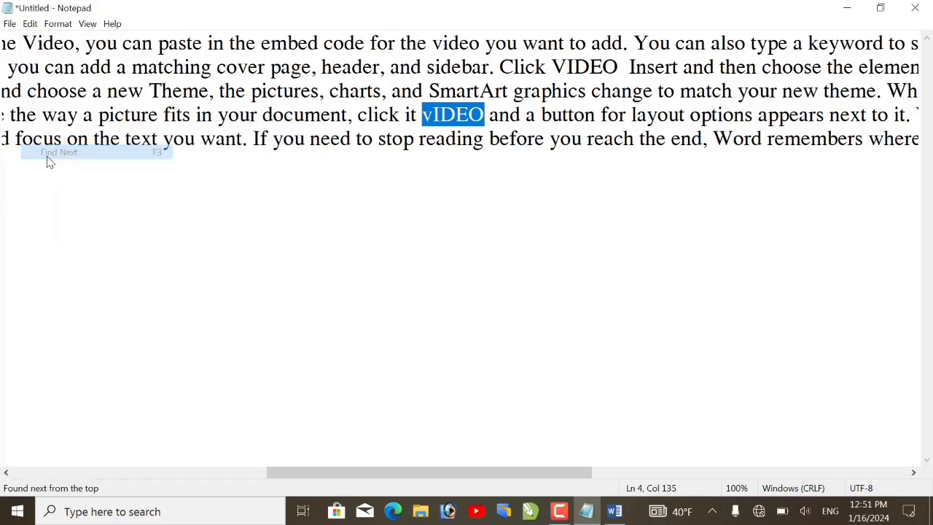
left_click(30, 24)
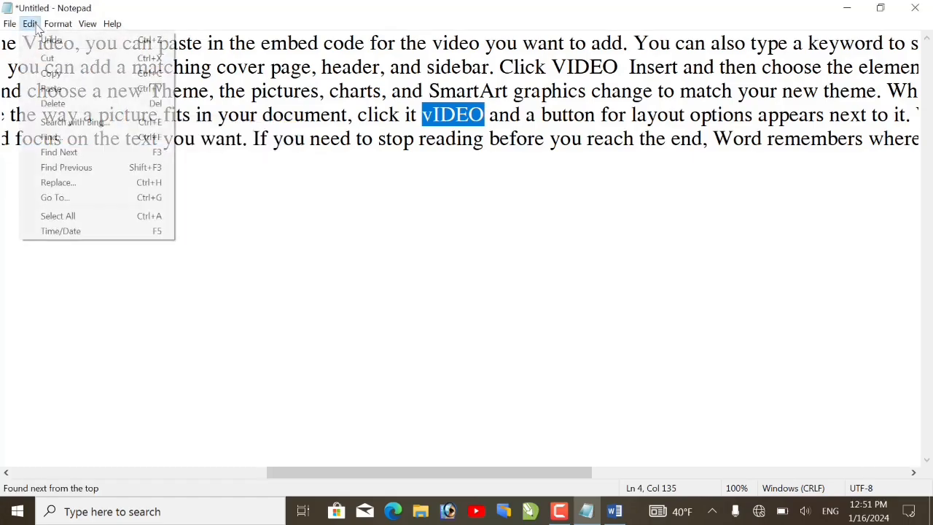
left_click(55, 156)
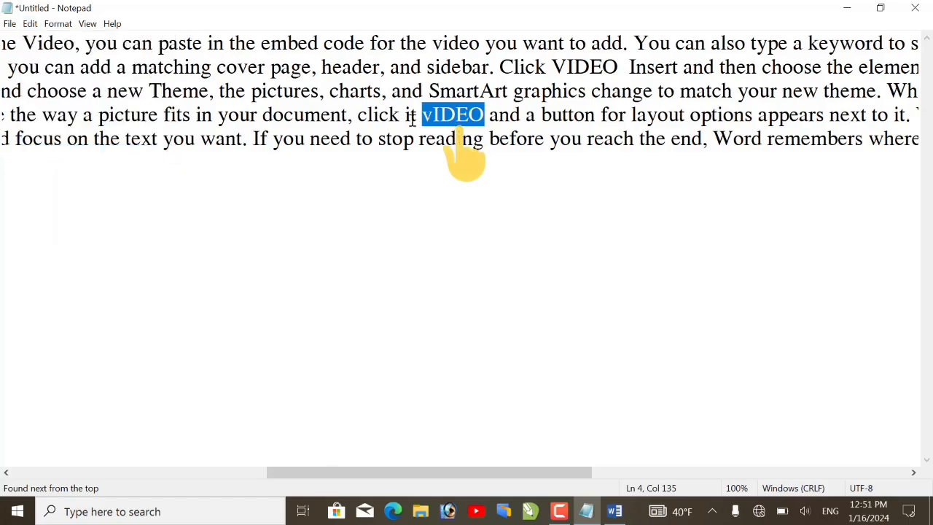
Place the cursor inside "Video" in the first line, check the Find settings and run Find Next twice for "vIDEO".
left_click(469, 116)
left_click(46, 46)
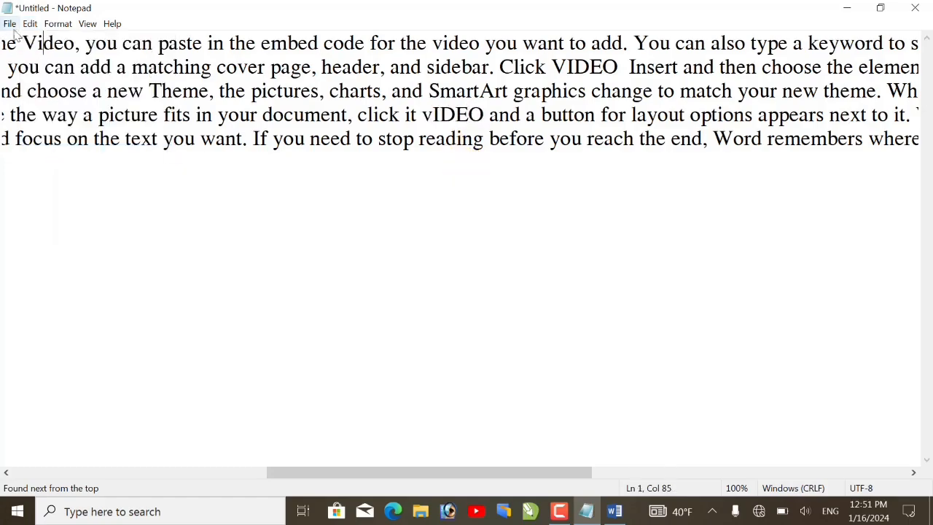
left_click(30, 24)
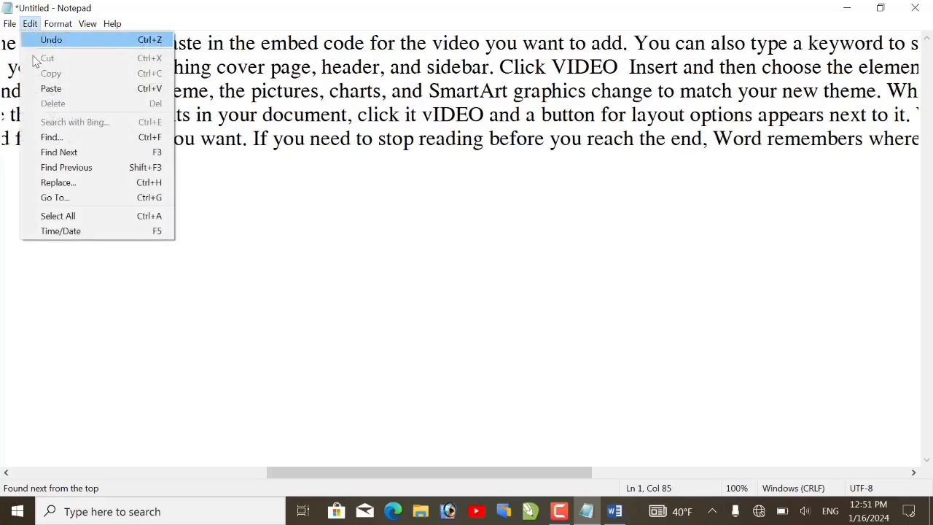
left_click(52, 137)
left_click(284, 134)
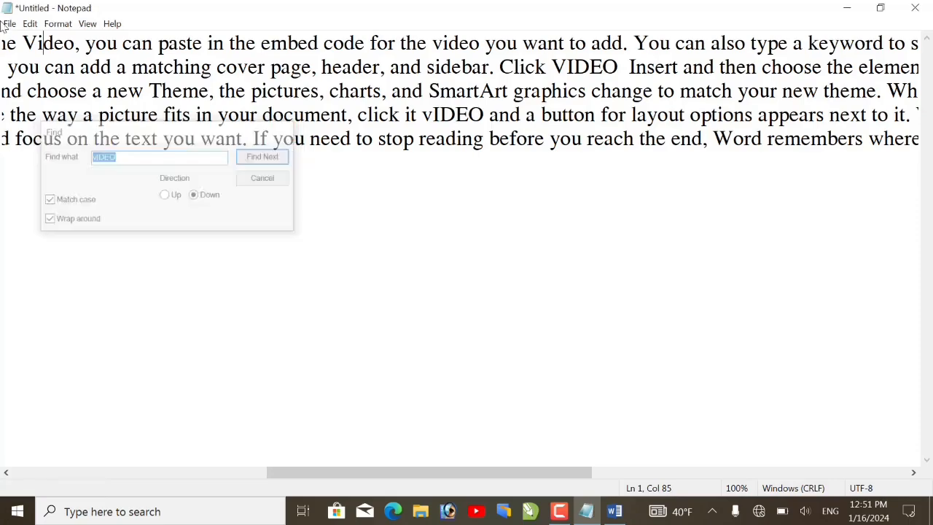
left_click(30, 23)
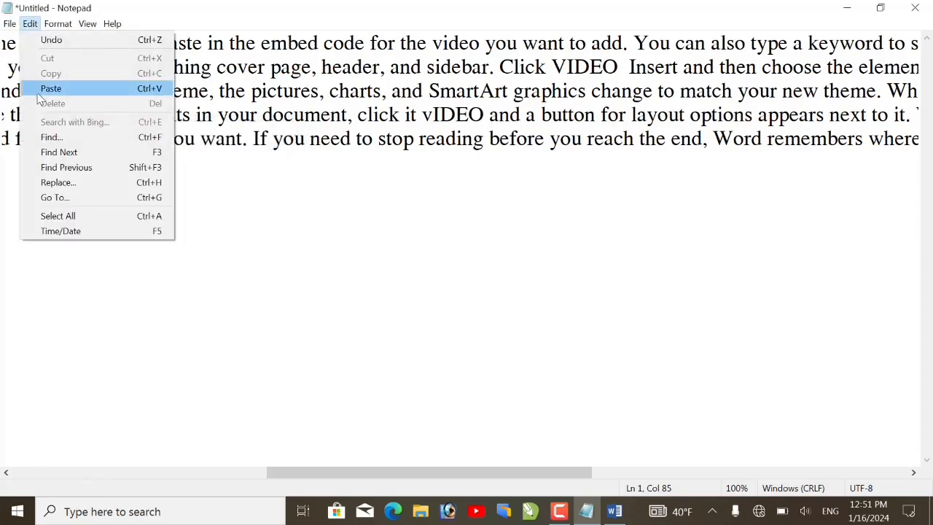
left_click(63, 153)
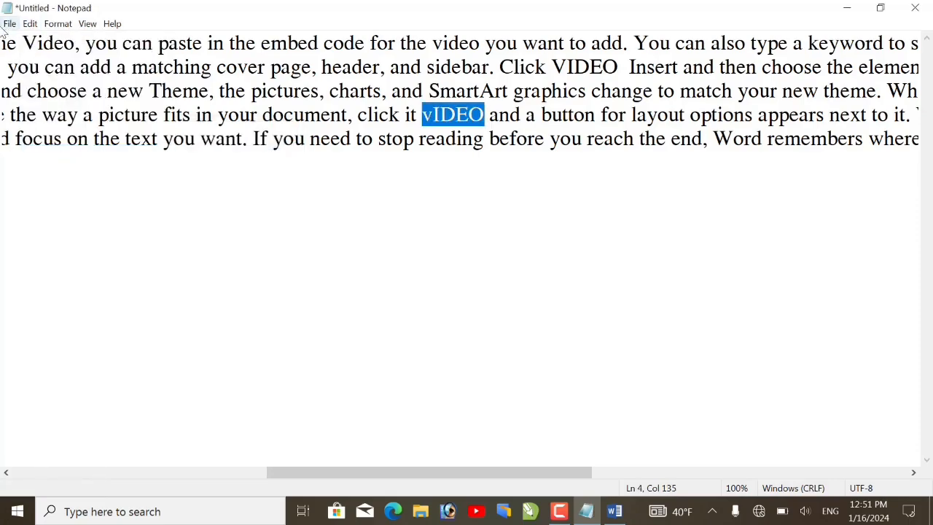
left_click(30, 23)
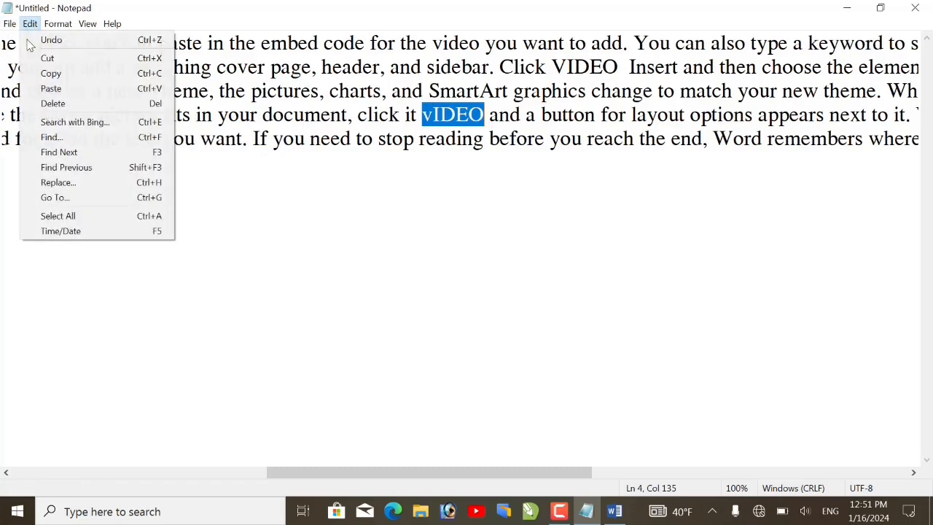
left_click(59, 155)
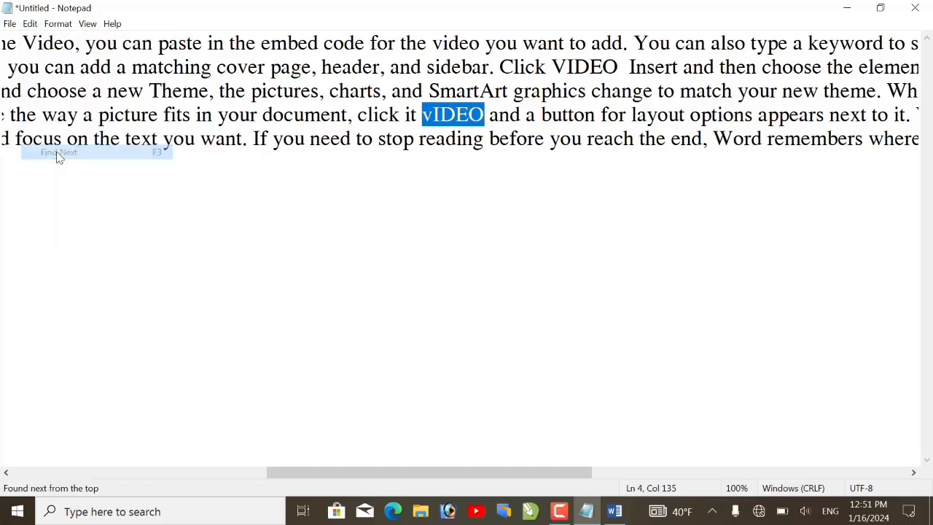
Check the Find settings for the search text "vIDEO", turn off Match case and close the Find dialog.
left_click(30, 23)
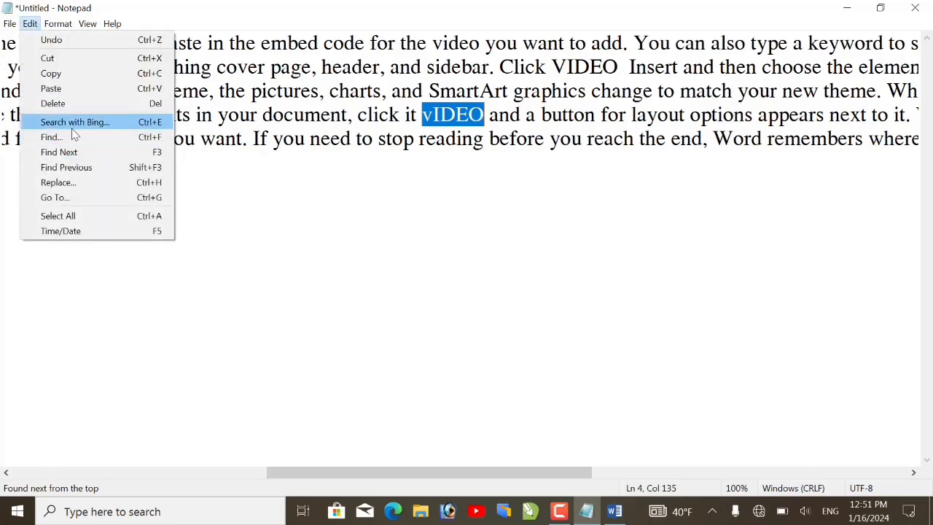
left_click(70, 136)
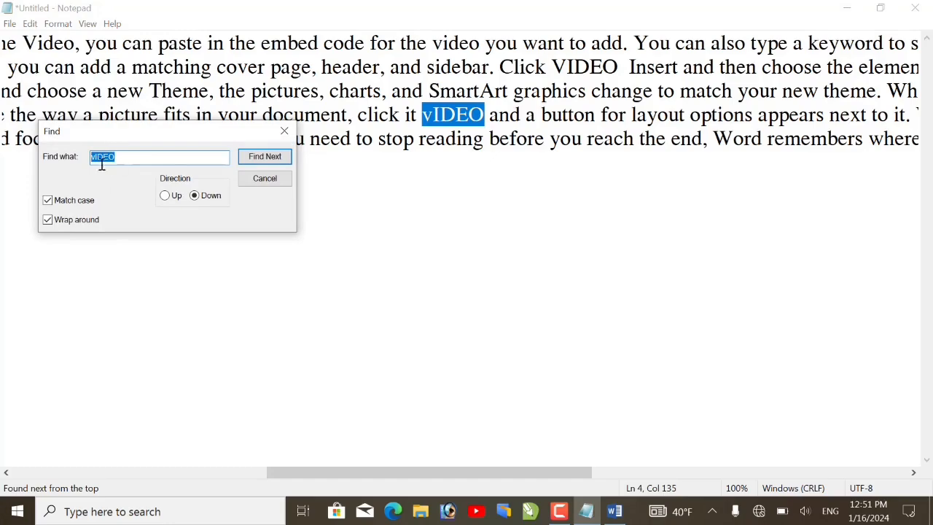
left_click(99, 162)
left_click(284, 134)
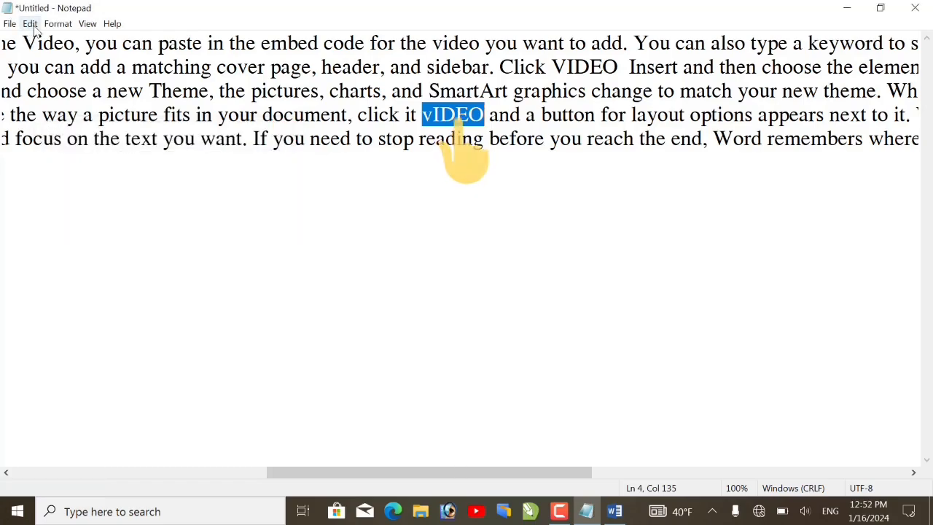
left_click(30, 23)
left_click(50, 138)
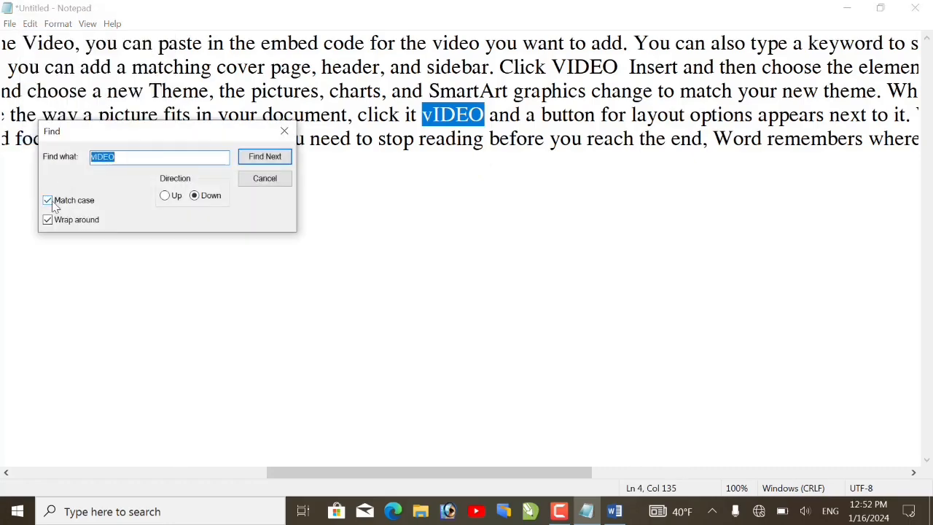
left_click(51, 204)
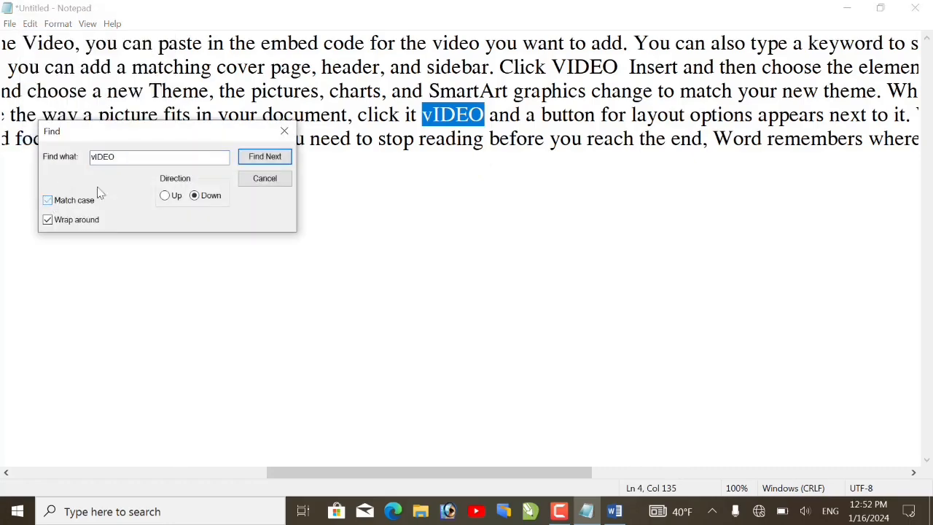
left_click(284, 130)
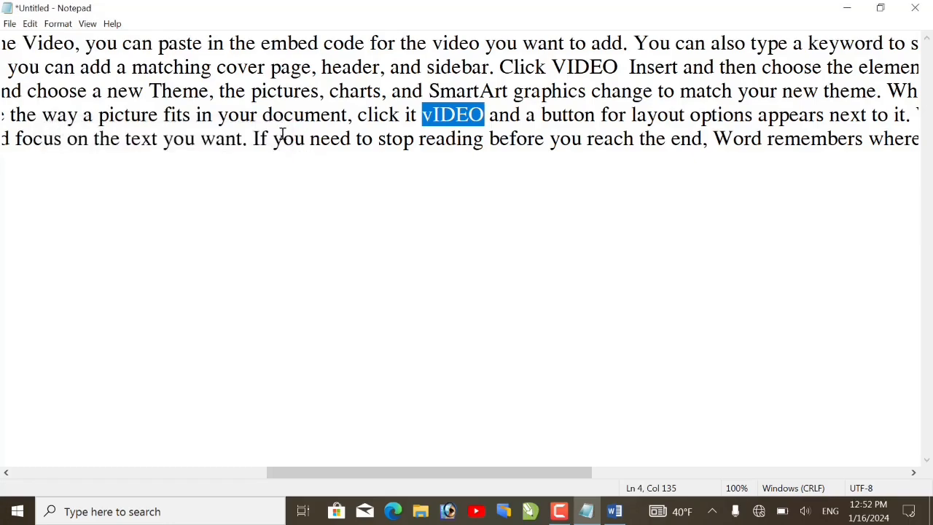
Run Find Next three times from "vIDEO" in the fourth line, and use Find Previous to return to the first "Video".
left_click(30, 26)
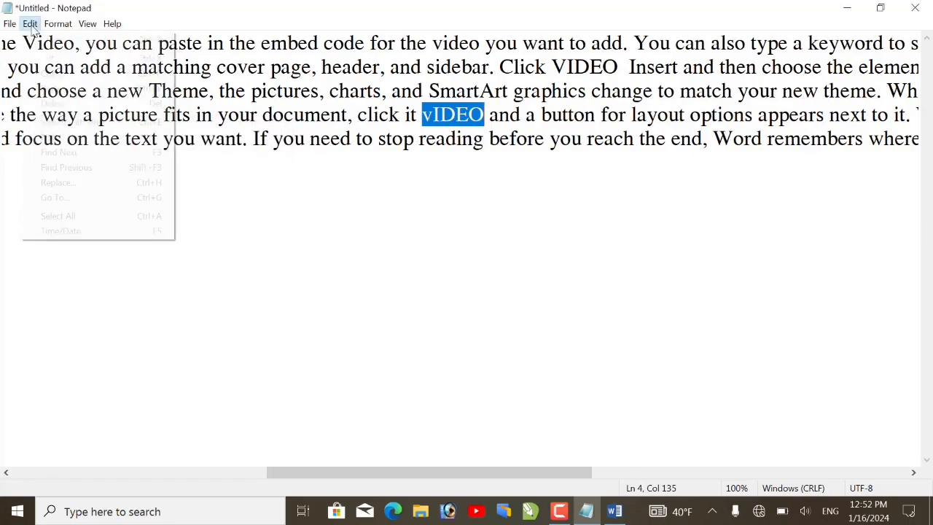
left_click(34, 26)
left_click(34, 27)
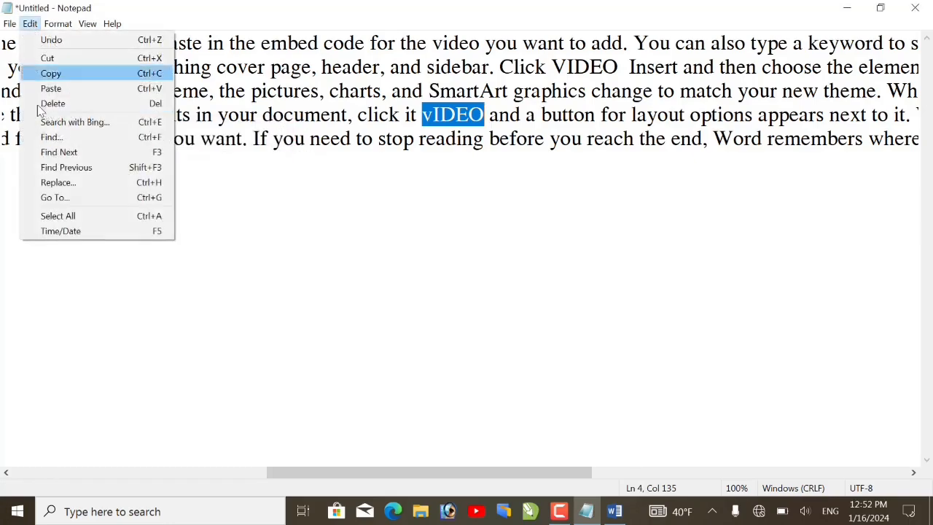
left_click(63, 152)
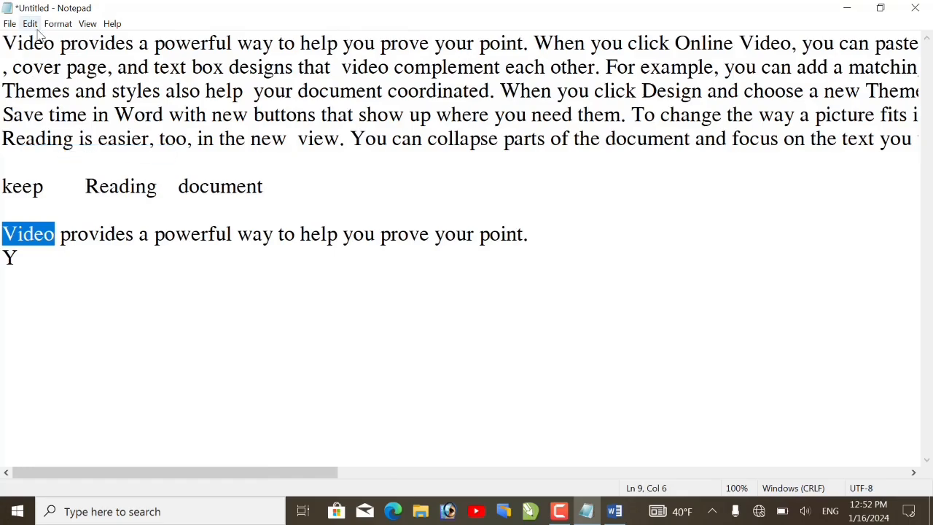
left_click(31, 24)
left_click(56, 151)
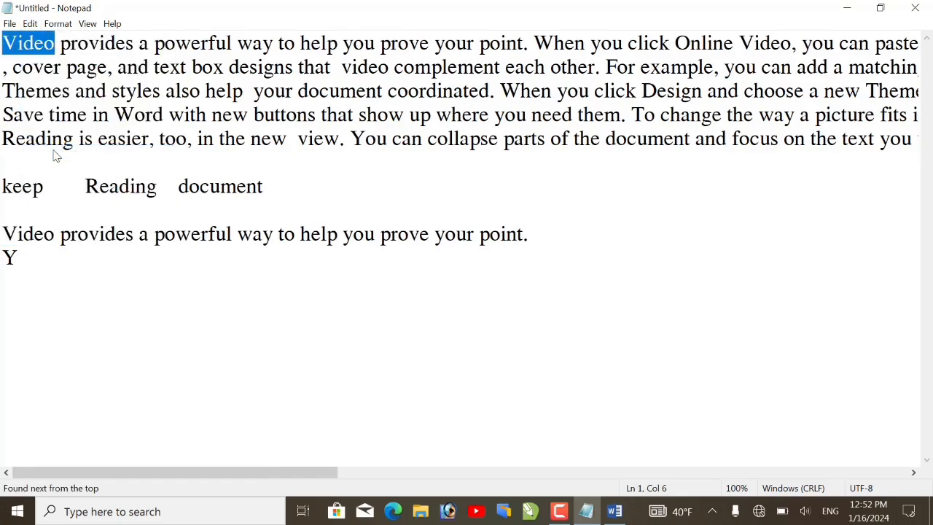
left_click(30, 24)
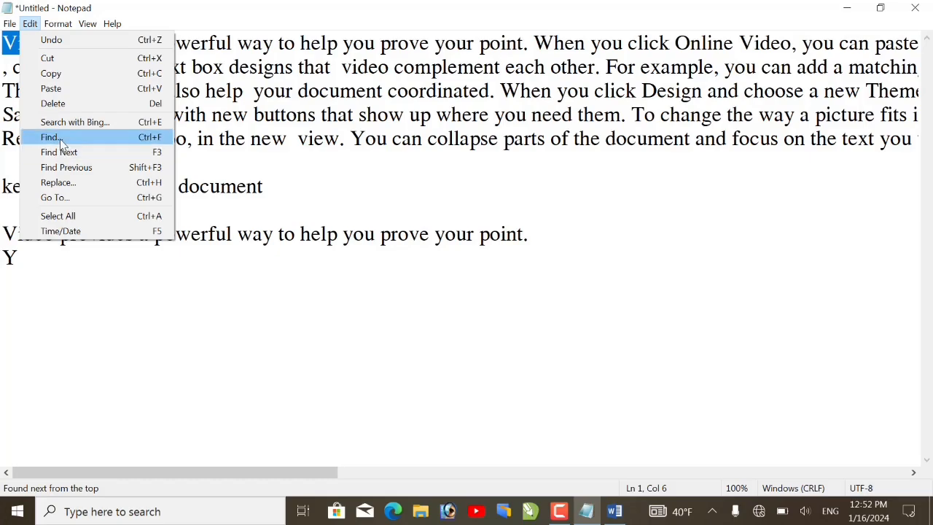
left_click(63, 157)
left_click(29, 24)
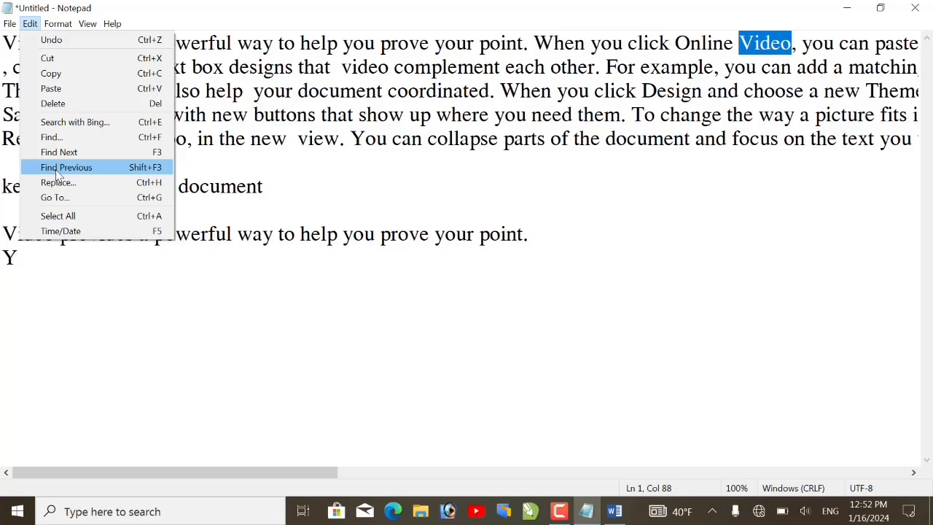
left_click(57, 169)
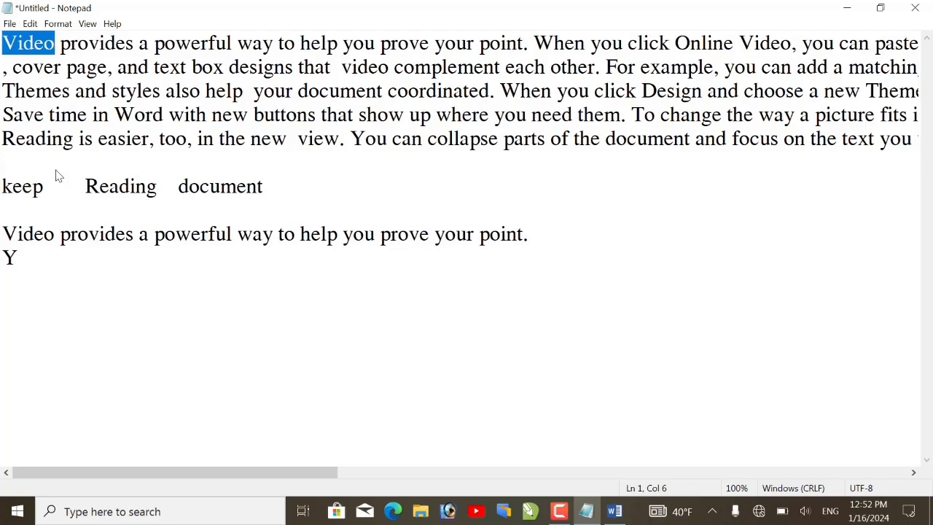
Open the Replace dialog with "also" as the text to find.
left_click(30, 23)
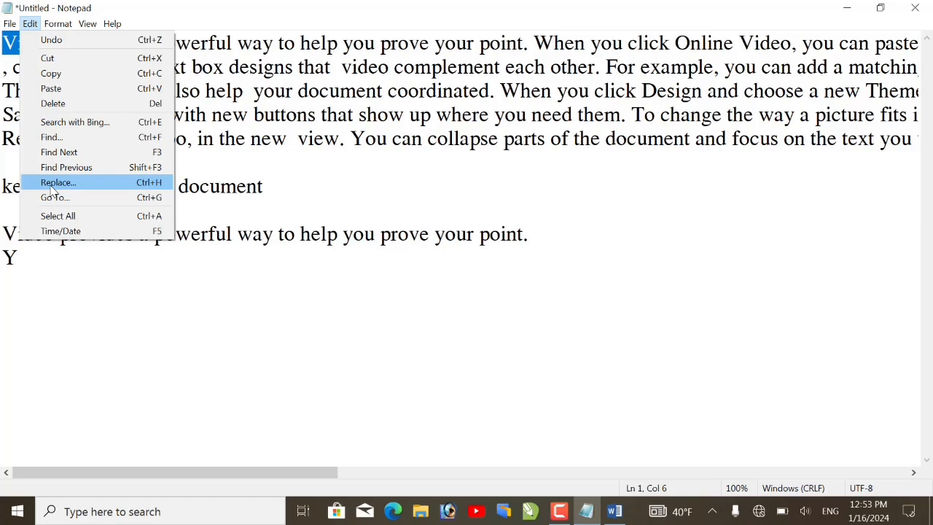
left_click(52, 182)
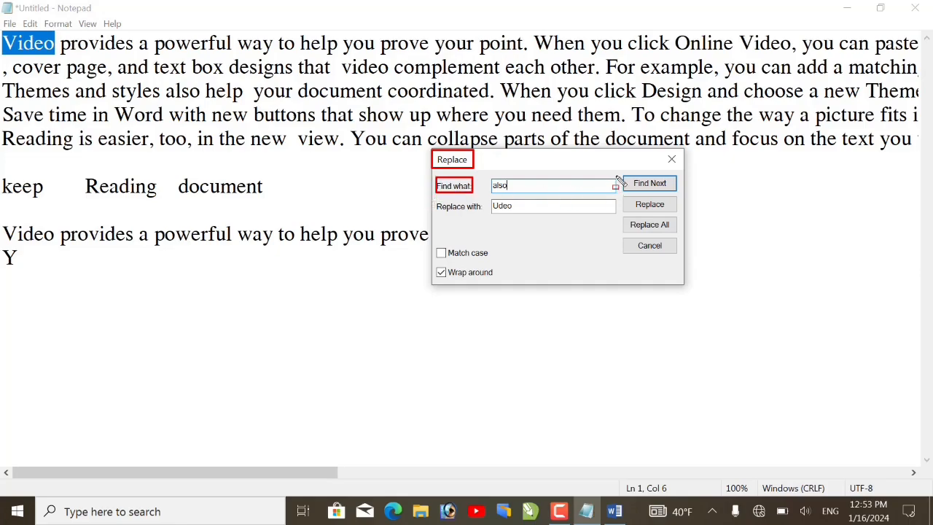
mouse_move(615, 177)
left_mouse_down()
mouse_move(605, 195)
mouse_move(496, 207)
mouse_move(486, 195)
left_mouse_up()
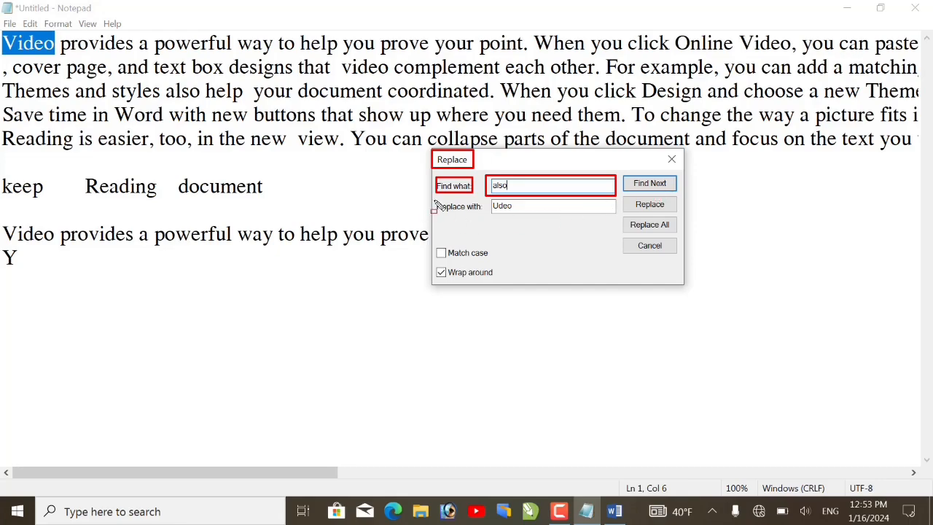
left_click_drag(436, 202, 485, 216)
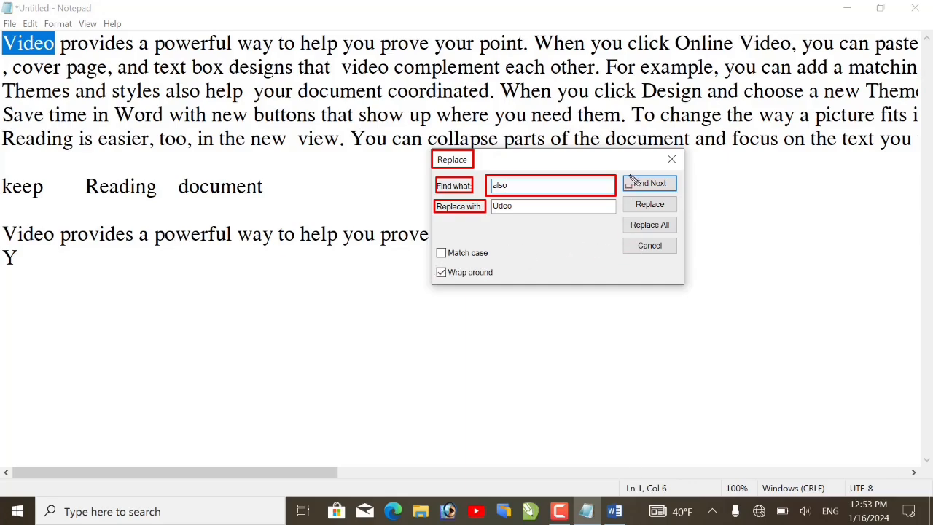
mouse_move(621, 236)
left_mouse_down()
mouse_move(633, 255)
mouse_move(678, 257)
left_mouse_up()
mouse_move(433, 246)
left_mouse_down()
mouse_move(446, 261)
mouse_move(494, 264)
mouse_move(436, 285)
left_mouse_up()
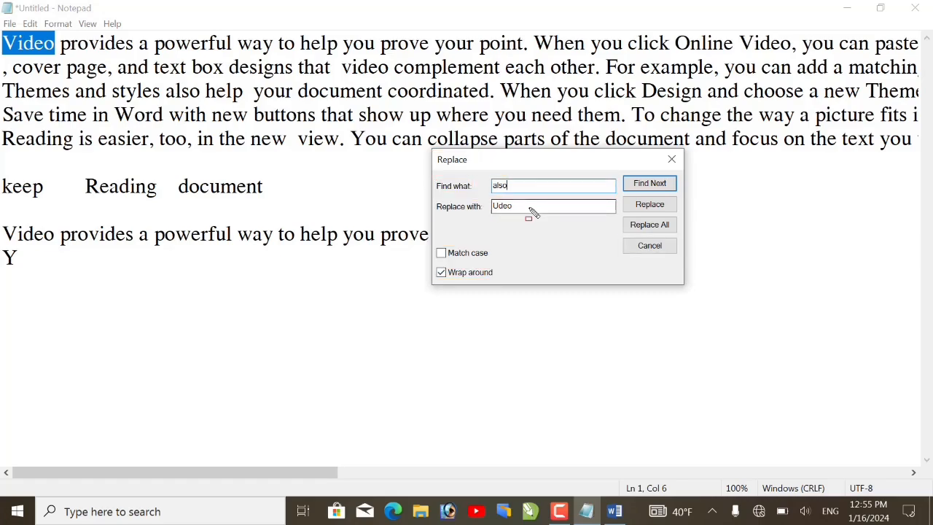
Find "also", set the replacement text to "Md" and replace the occurrences in the first and third lines one by one.
left_click(644, 186)
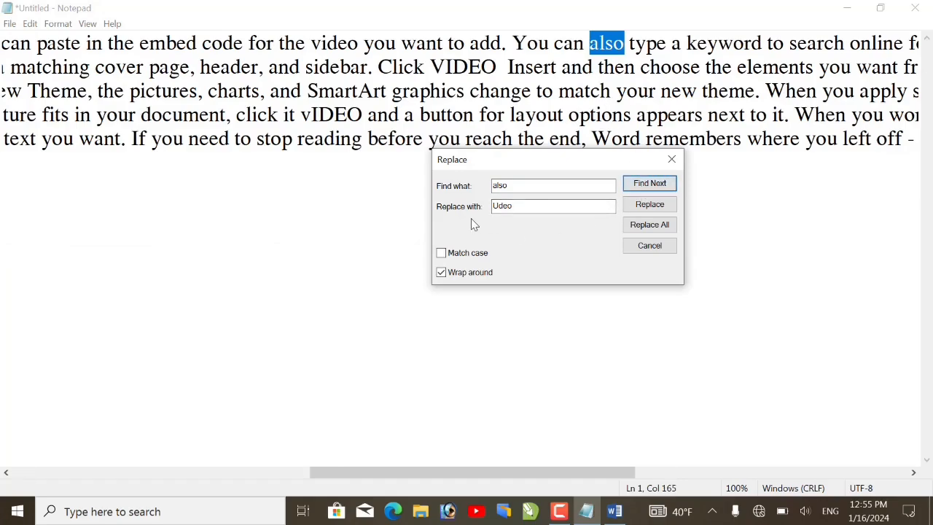
double_click(527, 208)
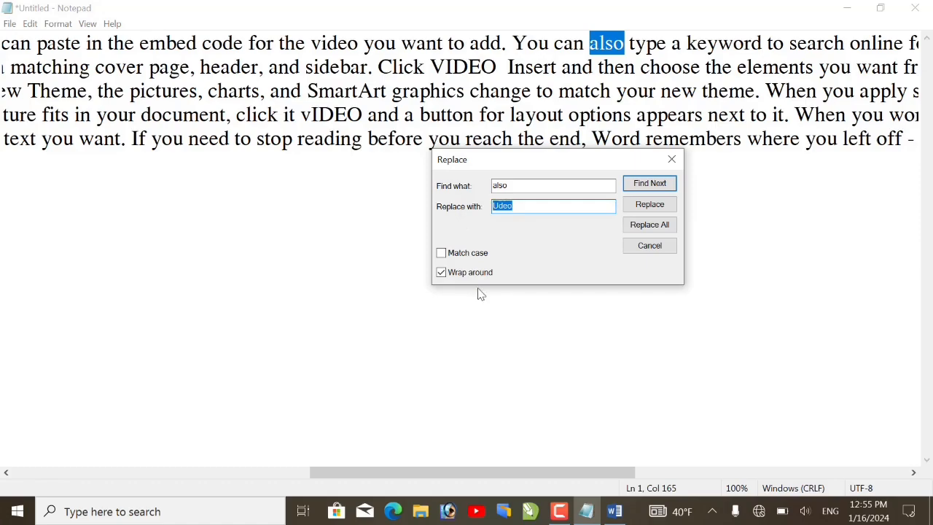
type("Md")
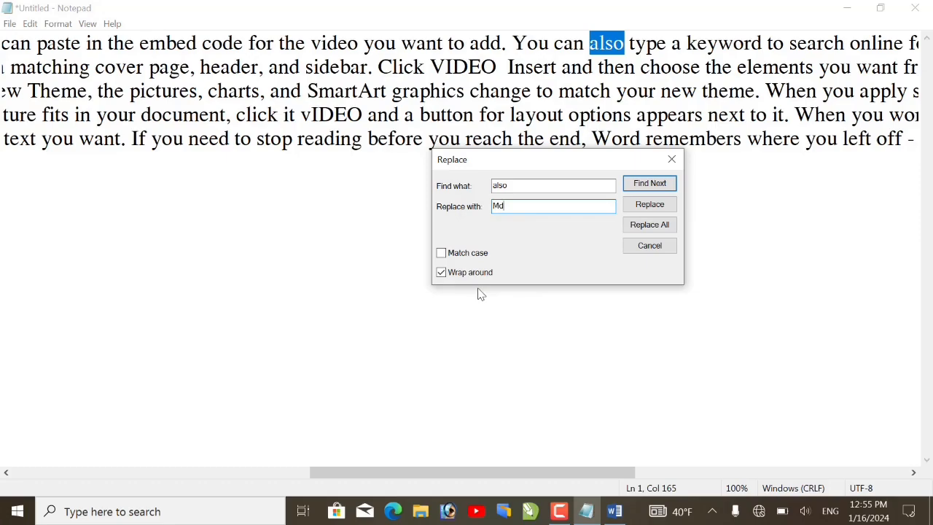
left_click(638, 207)
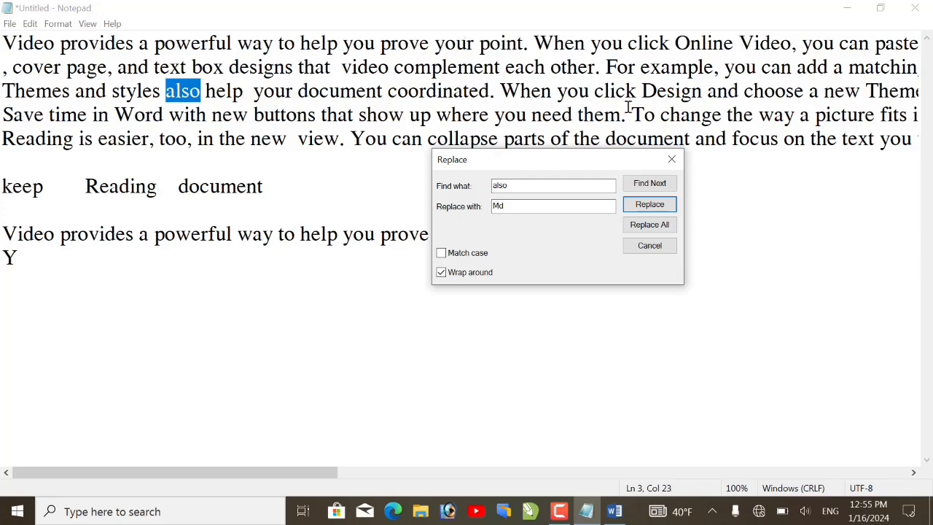
left_click(651, 205)
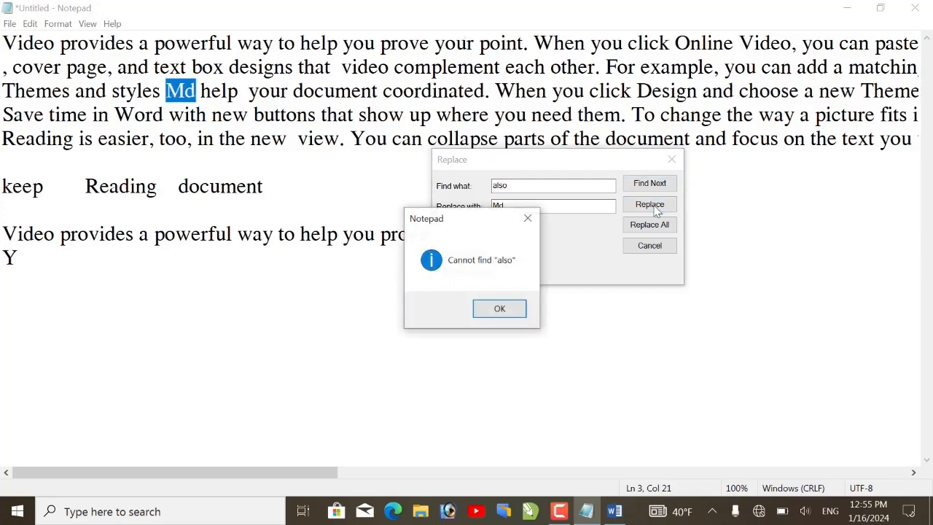
left_click(489, 306)
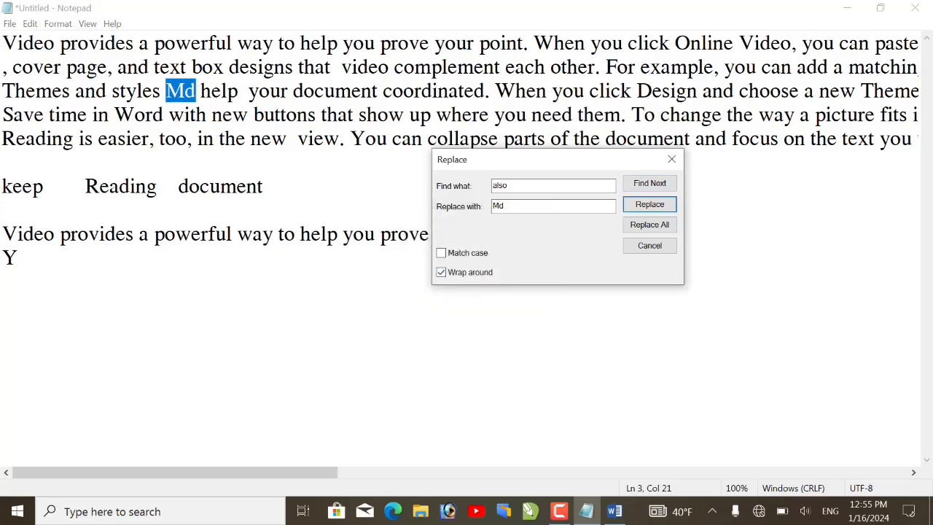
Place the cursor inside "Design" in the third line and search for "also" again from the Replace dialog.
left_click(529, 67)
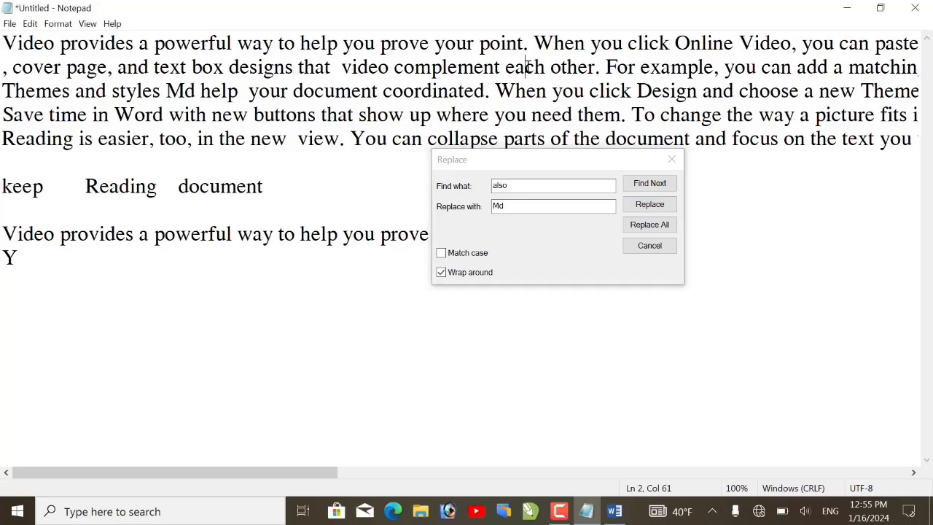
left_click(416, 48)
left_click_drag(354, 49, 286, 54)
left_click(662, 93)
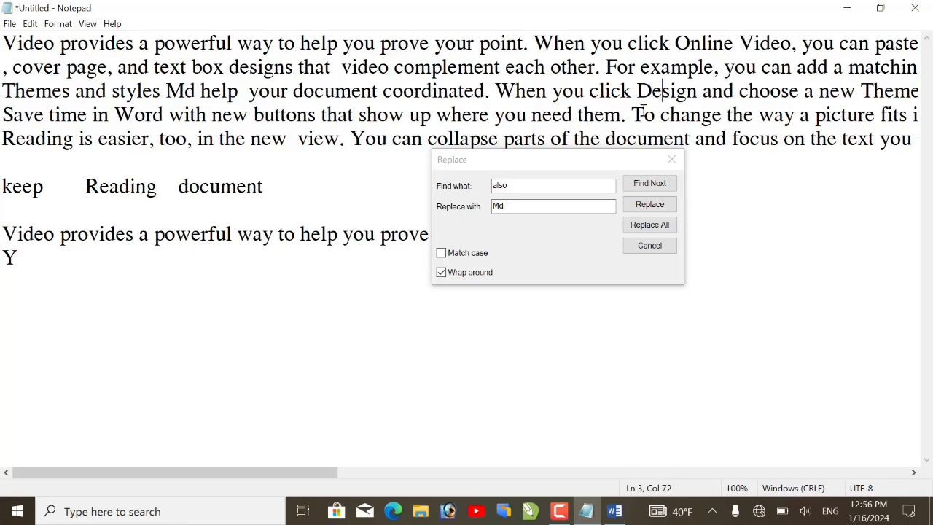
left_click(648, 183)
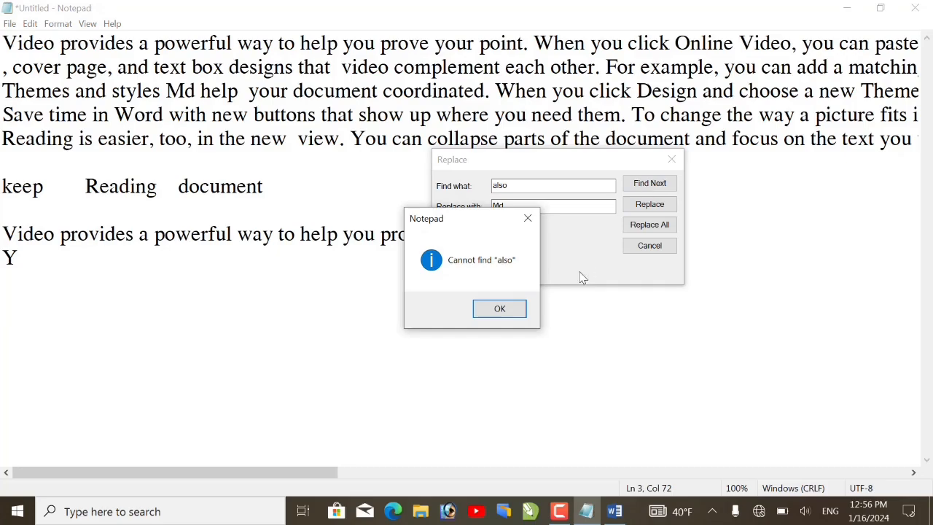
left_click(503, 309)
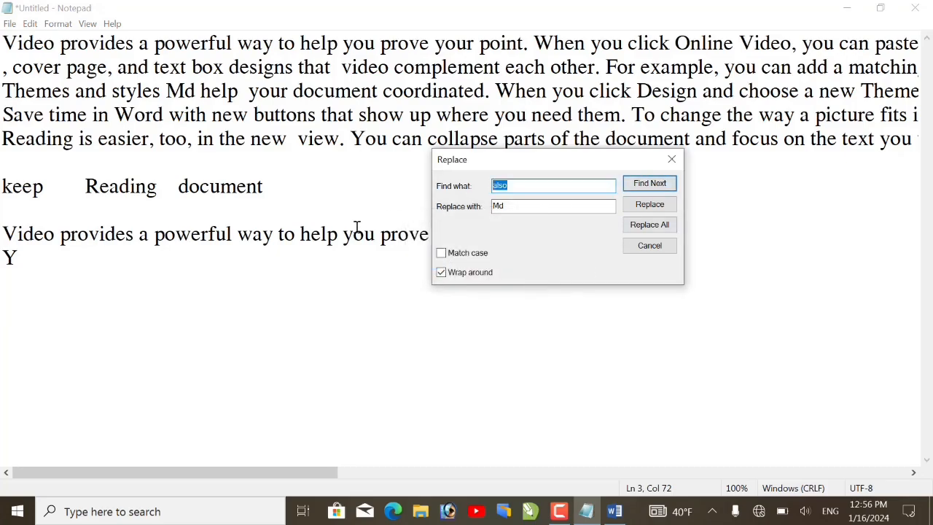
Set the search text to "When" and the replacement to "Which", and replace three occurrences one at a time.
type("When")
left_click(523, 204)
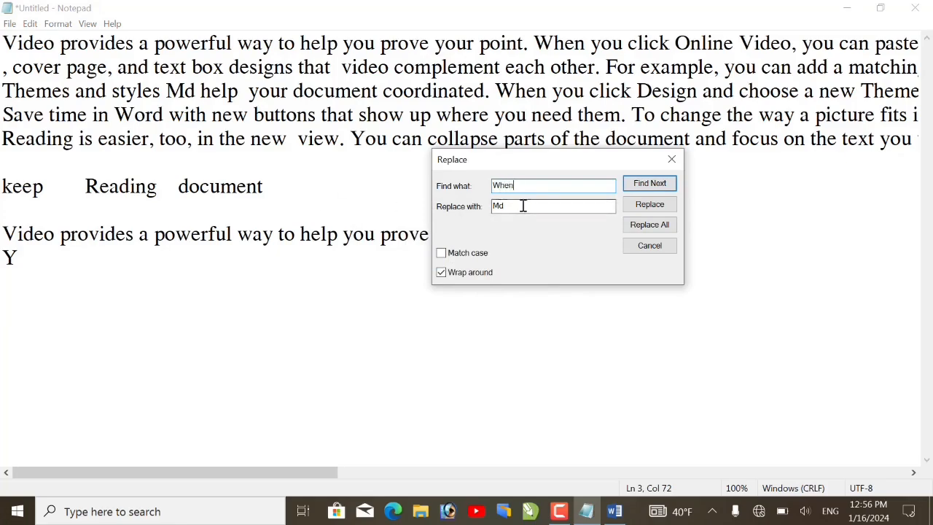
left_click_drag(515, 205, 450, 224)
type("Which")
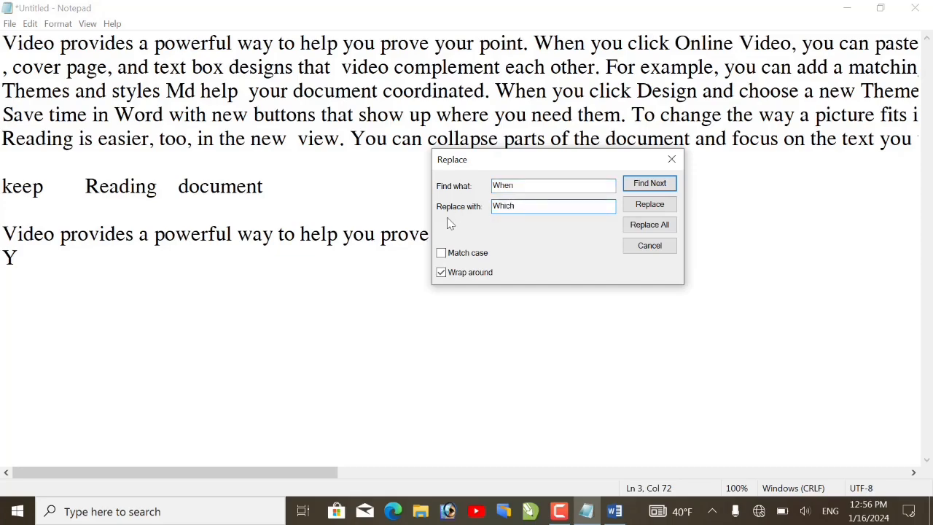
left_click(660, 188)
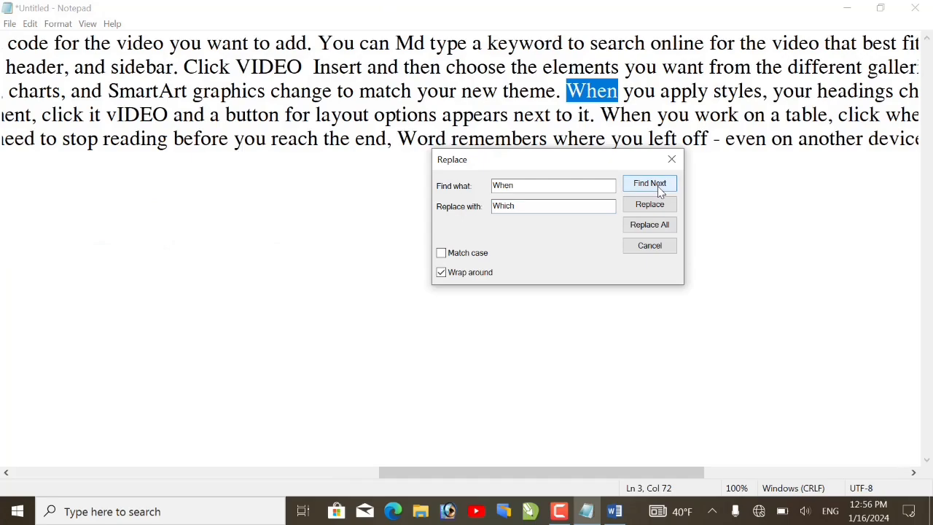
left_click(659, 207)
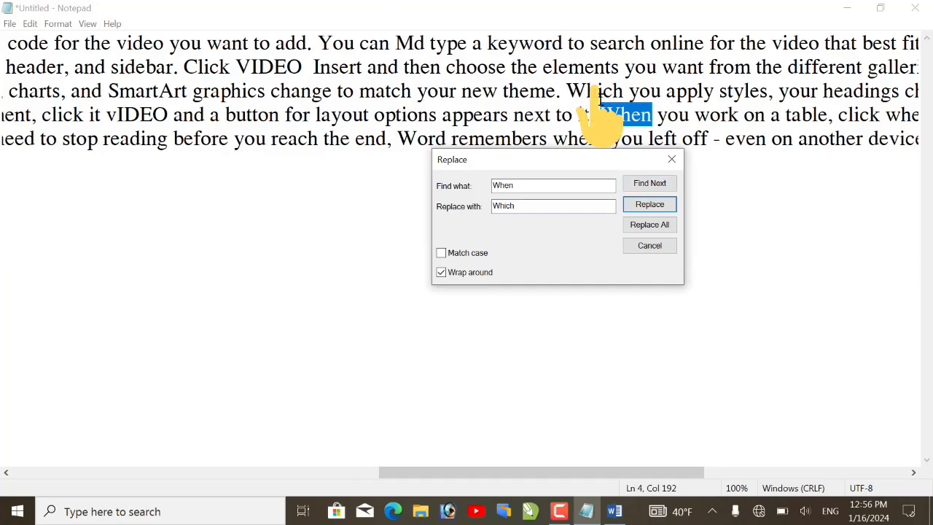
left_click(649, 205)
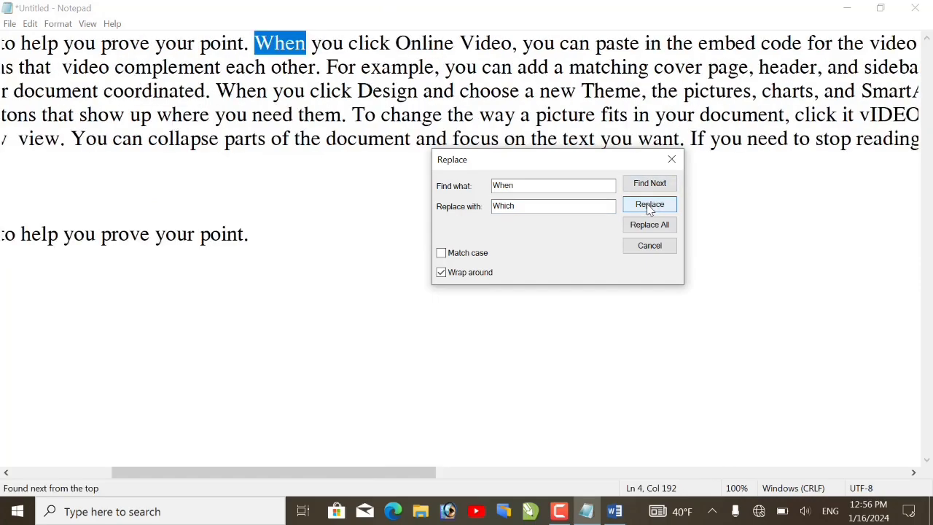
left_click(647, 204)
Replace all remaining occurrences of "When" with "Which" at once and turn off Wrap around.
left_click(650, 225)
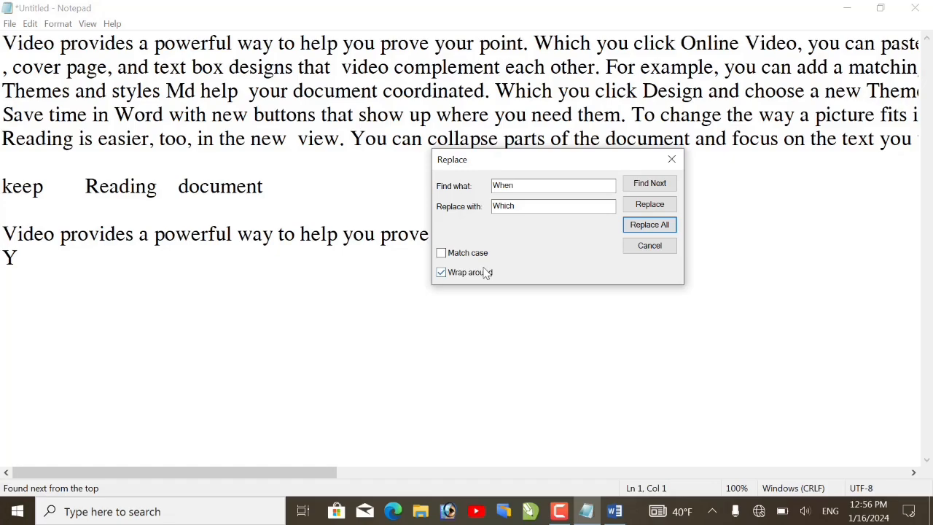
left_click(442, 277)
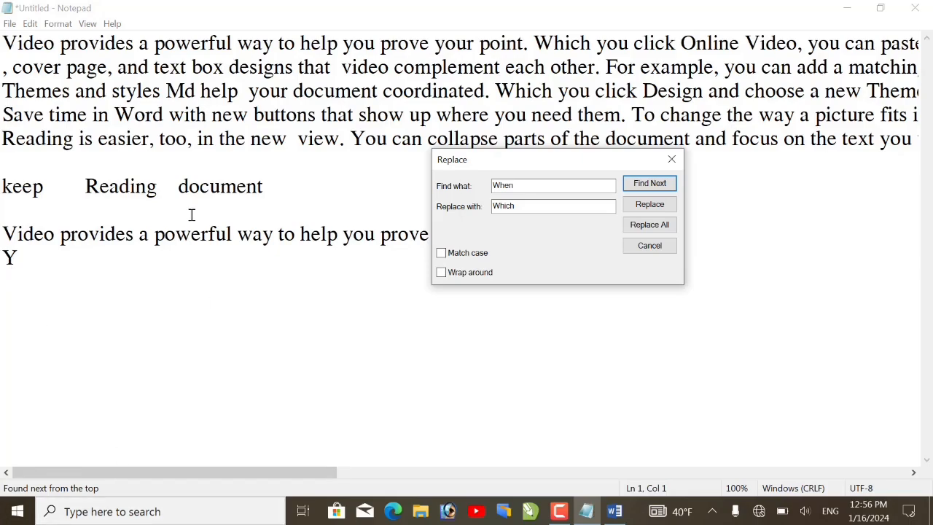
Set the search text to "Page" and step through its matches to the end with Wrap around off.
left_click(441, 273)
left_click(441, 273)
left_click(528, 186)
left_click_drag(528, 186, 431, 211)
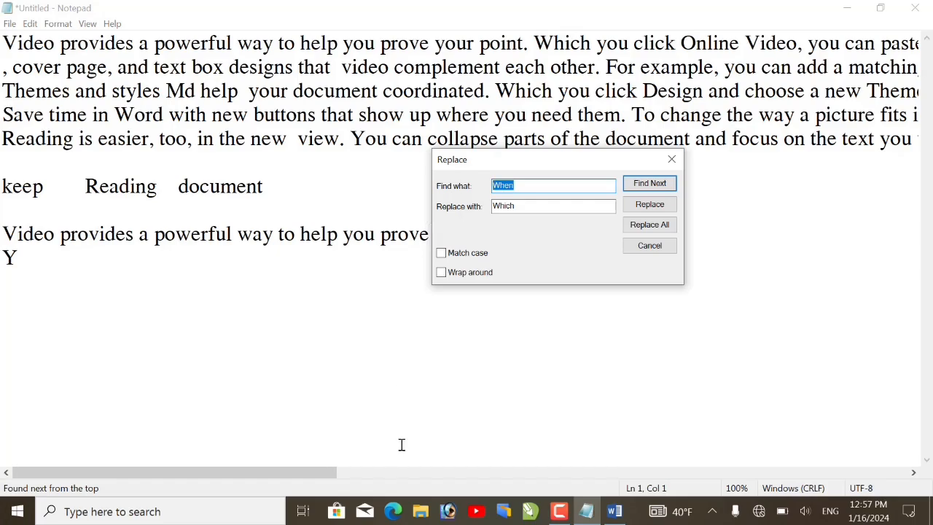
type("Page")
left_click(636, 191)
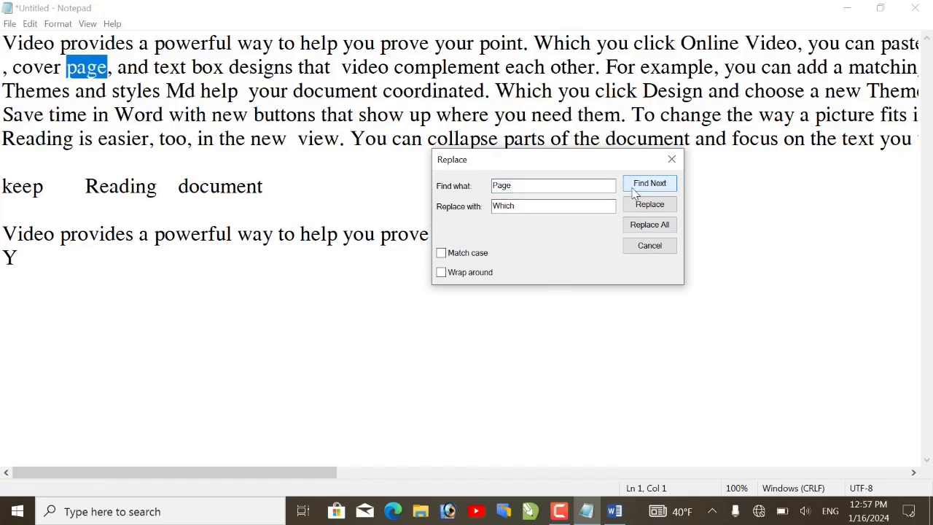
left_click(635, 191)
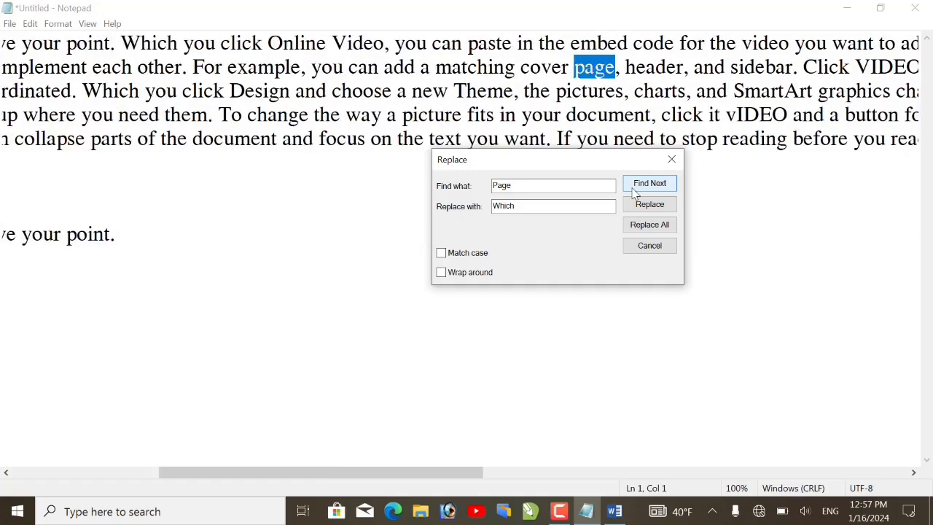
left_click(635, 191)
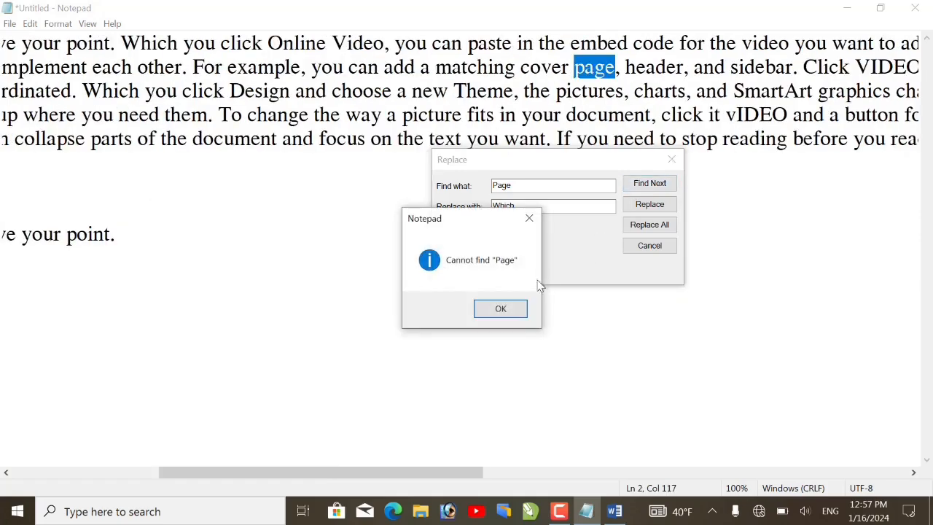
left_click(504, 307)
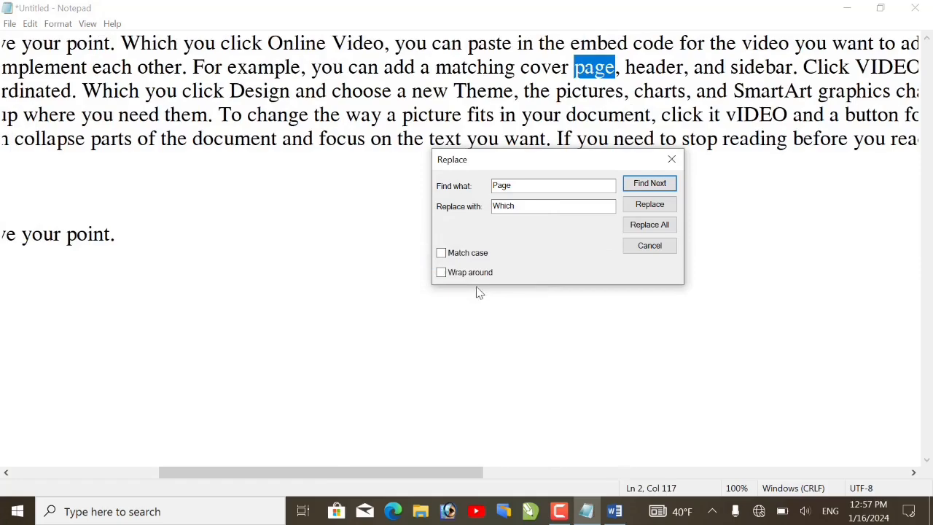
Turn on Wrap around and cycle repeatedly through the matches of "Page".
left_click(441, 273)
left_click(661, 185)
left_click(661, 187)
left_click(660, 187)
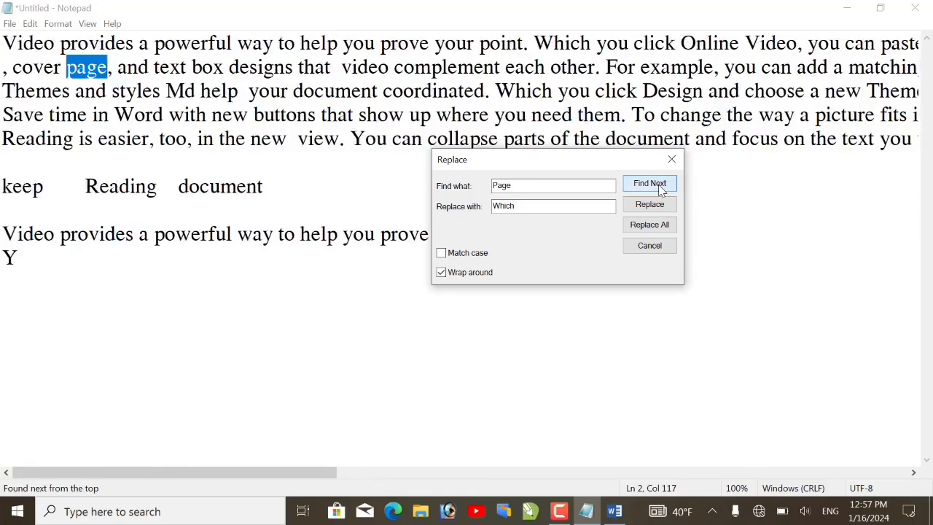
left_click(661, 187)
left_click(661, 187)
left_click(661, 188)
left_click(661, 188)
left_click(660, 188)
left_click(661, 187)
left_click(661, 187)
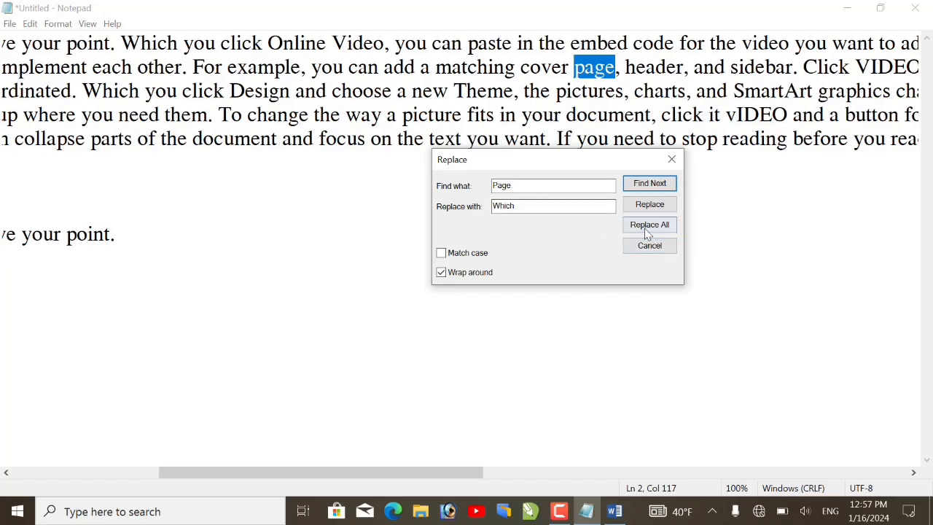
Replace both occurrences of "page" in the second line with "Which" one by one and close the Replace dialog.
left_click(647, 209)
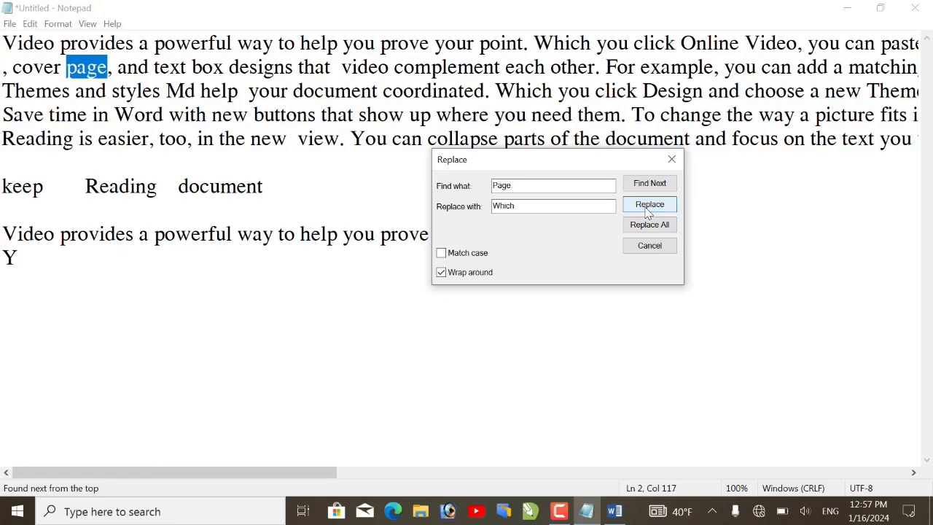
left_click(649, 210)
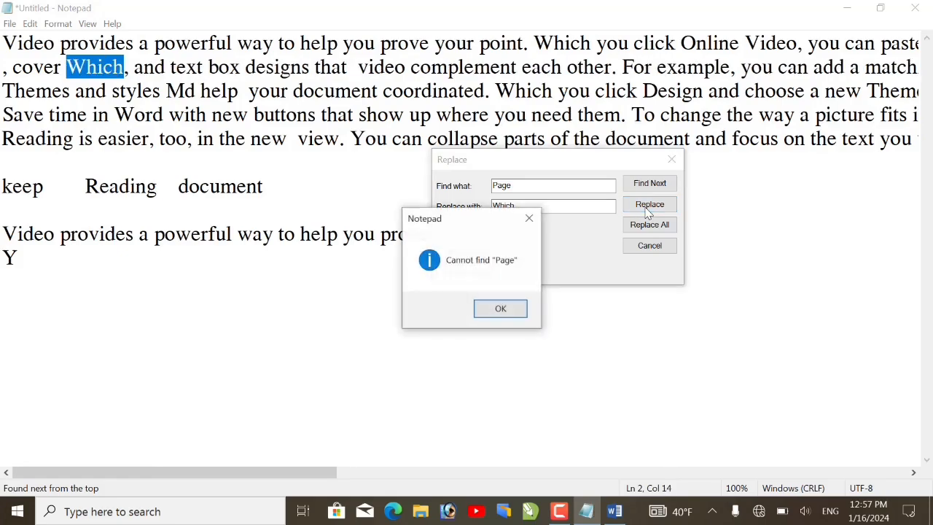
left_click(510, 314)
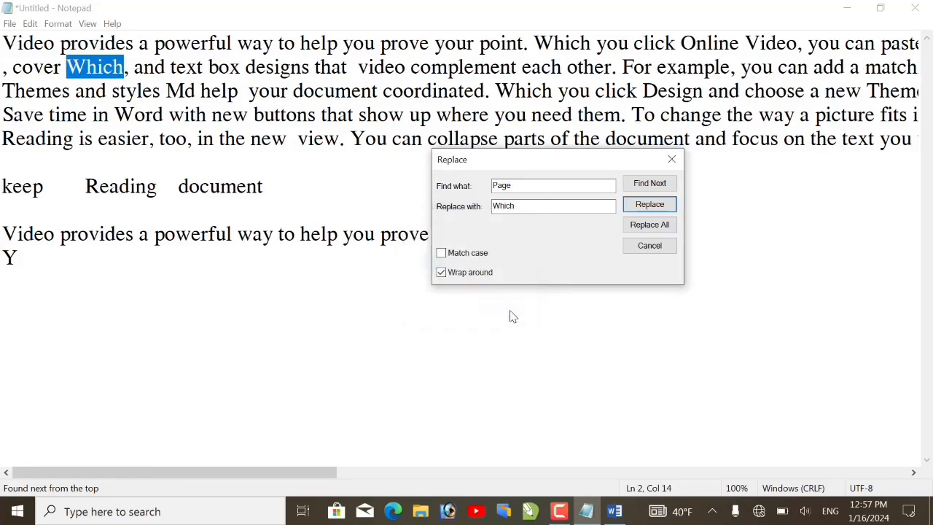
left_click(671, 159)
Use Go To to jump to line 4 of the document.
left_click(31, 26)
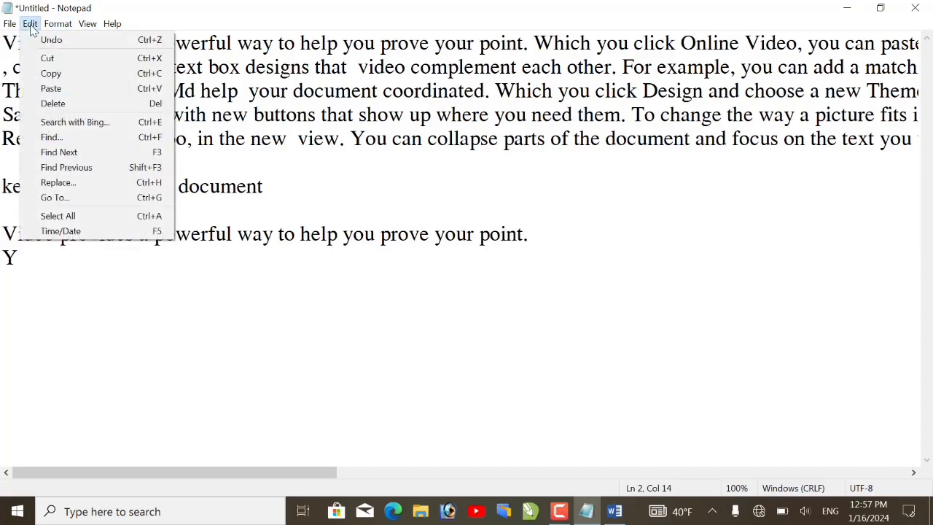
left_click(55, 198)
left_click_drag(91, 45, 485, 129)
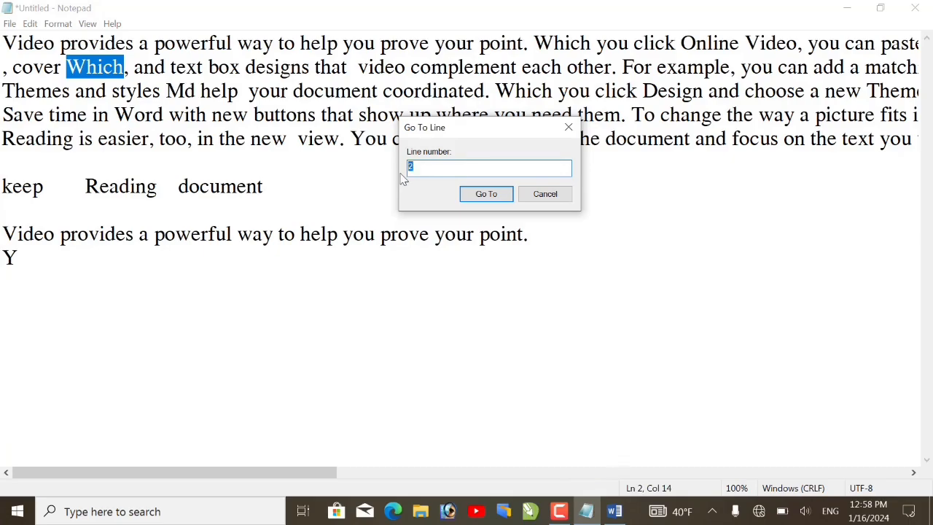
type("4")
left_click(479, 197)
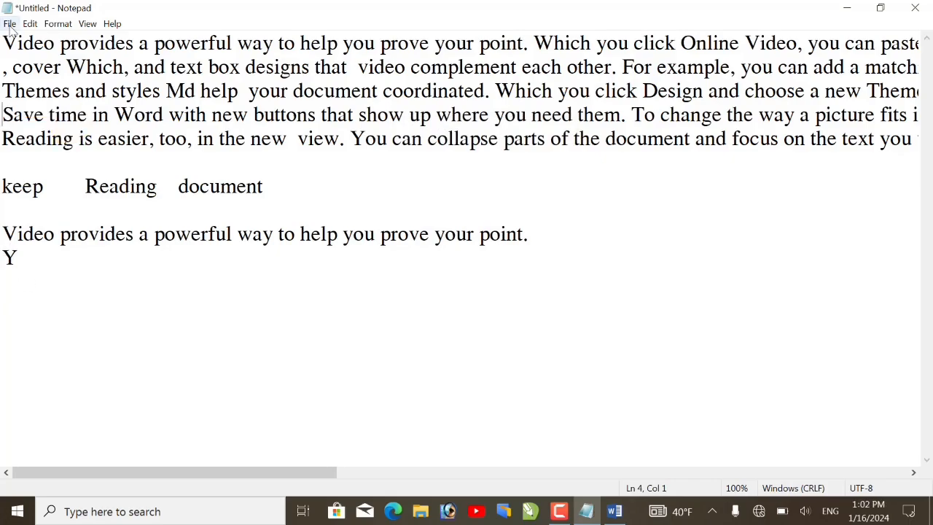
Select all the text in the document and copy it.
left_click(30, 23)
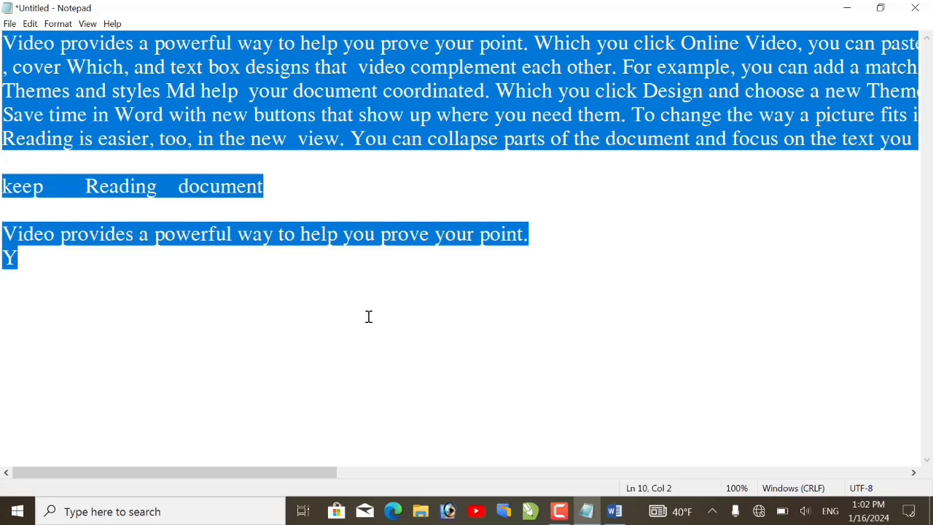
left_click(31, 24)
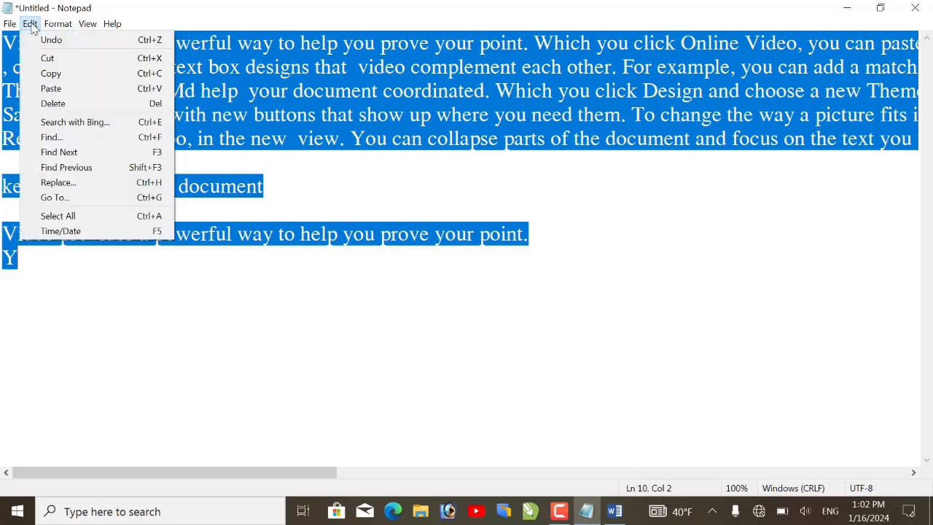
left_click(33, 73)
Paste the copied text two lines below the final "Y".
left_click(47, 269)
key("Return")
key("Return")
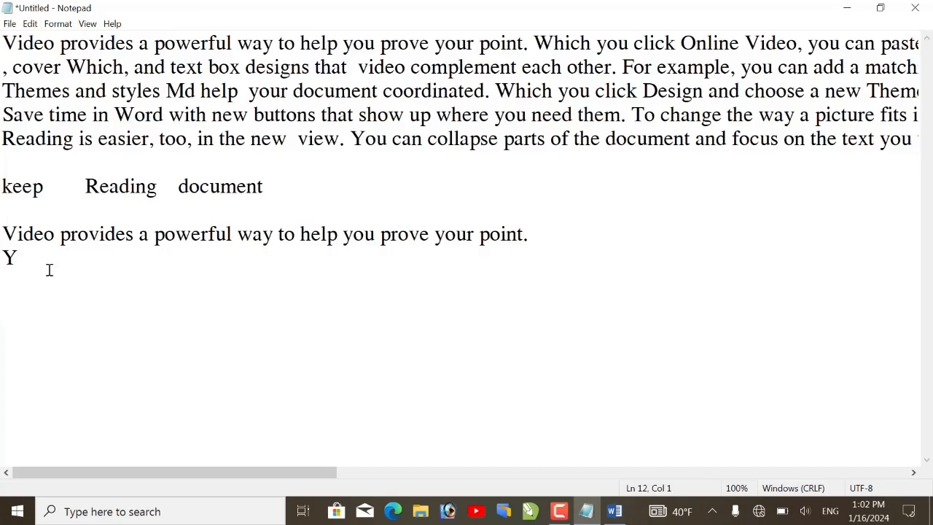
left_click(30, 24)
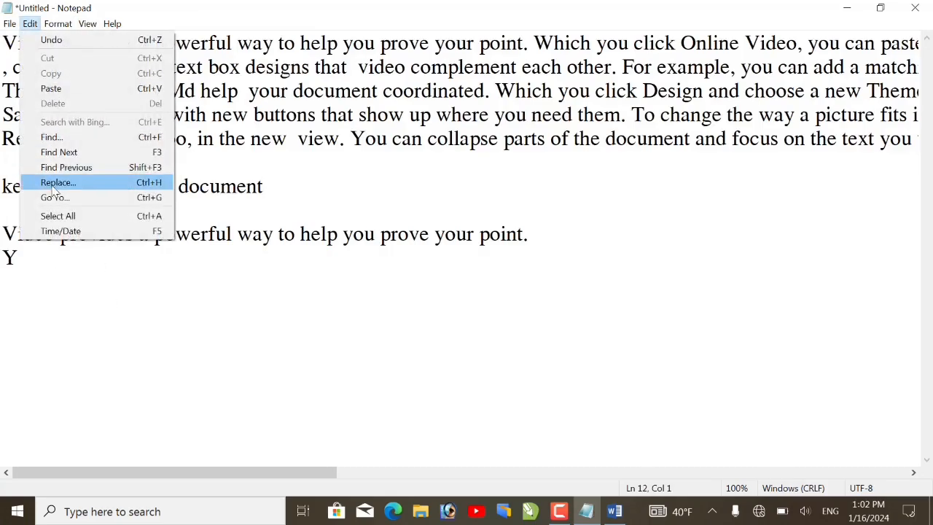
left_click(51, 89)
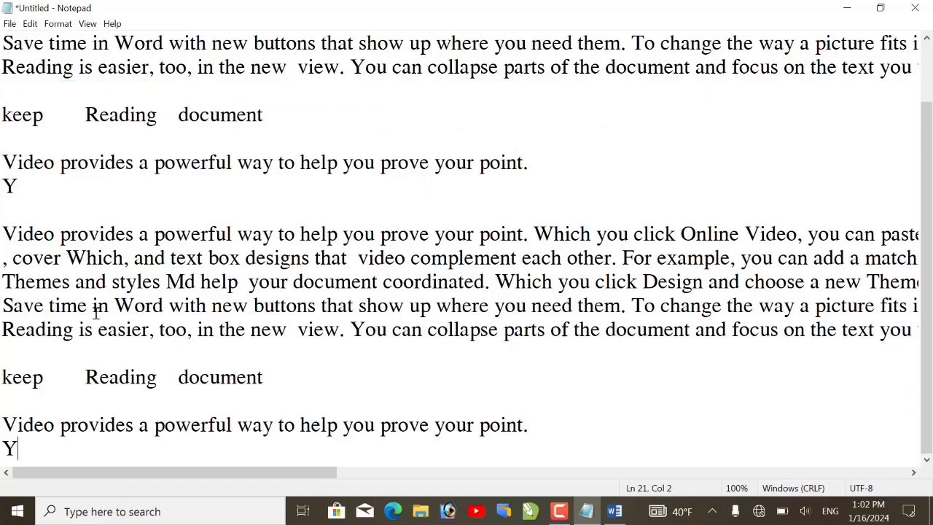
Undo the paste together with the line breaks added before it.
left_click(30, 24)
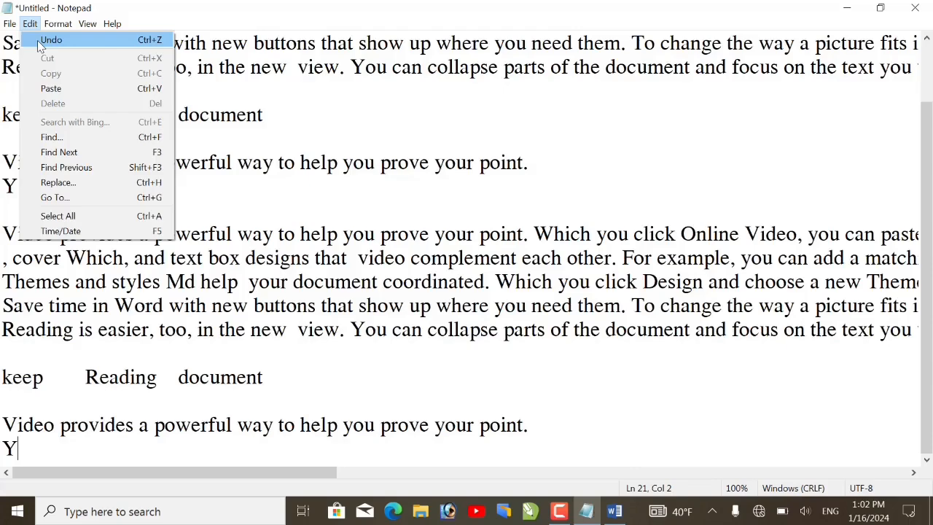
left_click(37, 40)
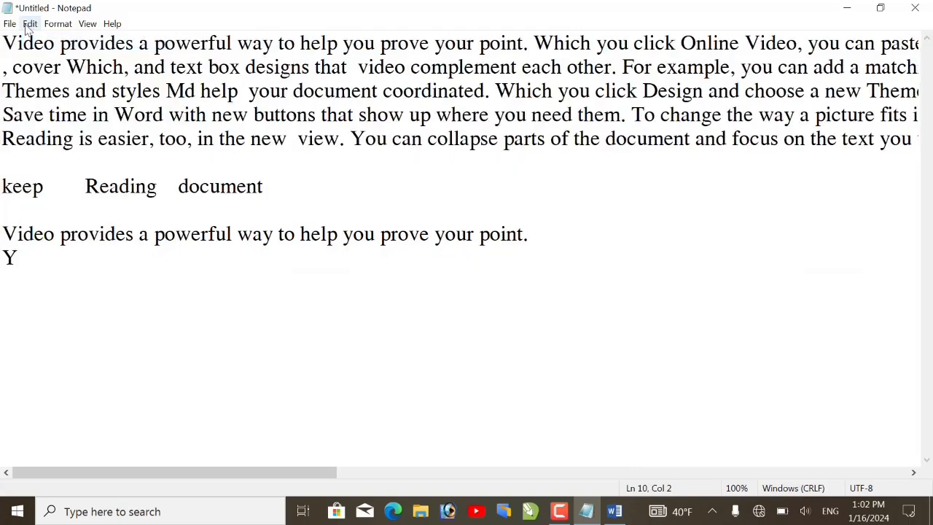
left_click(30, 24)
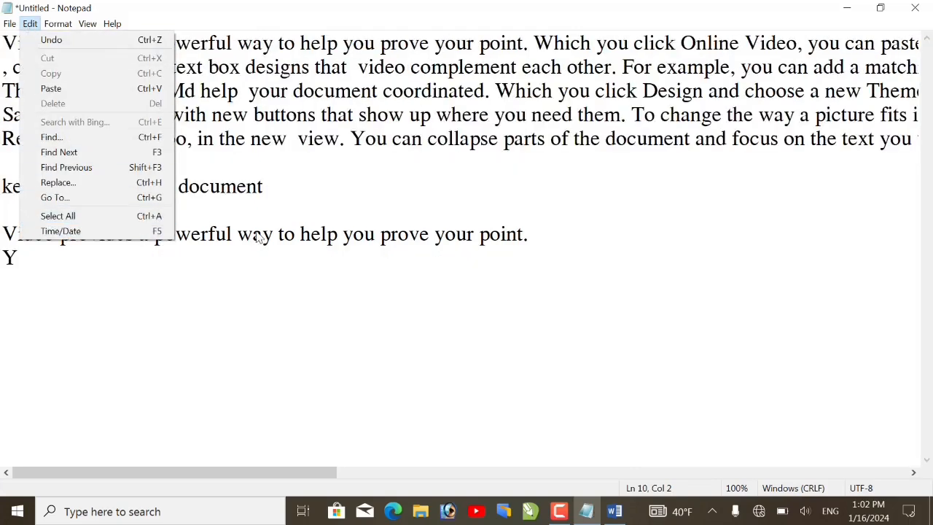
Insert the current time and date on a new line below the final "Y".
left_click(64, 265)
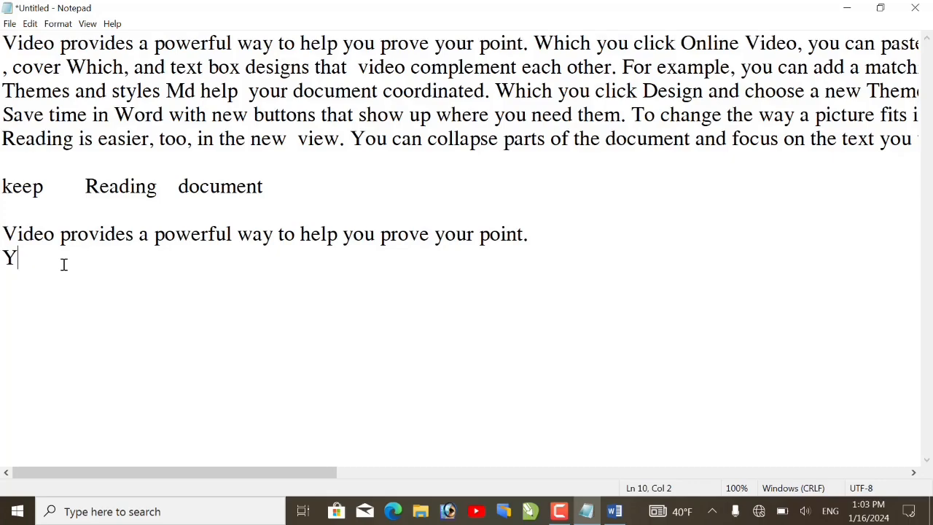
left_click(30, 24)
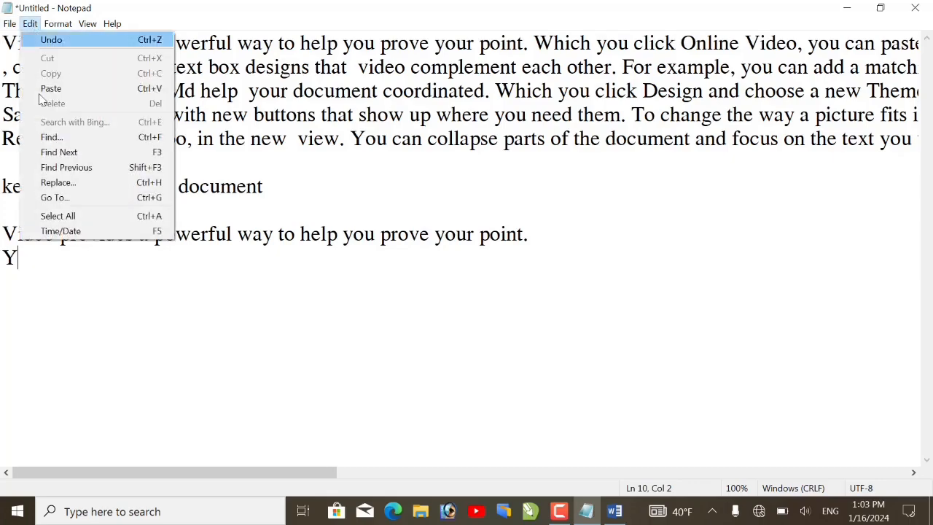
left_click(52, 232)
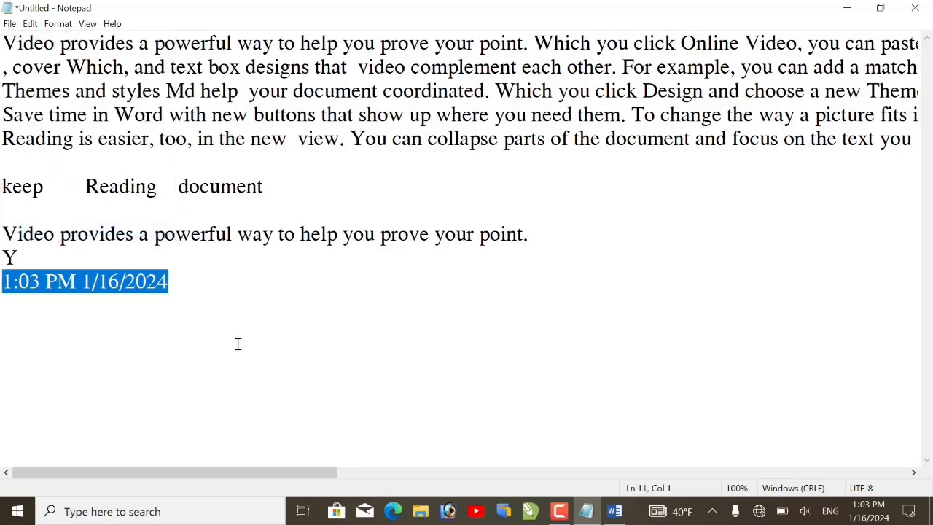
left_click(238, 312)
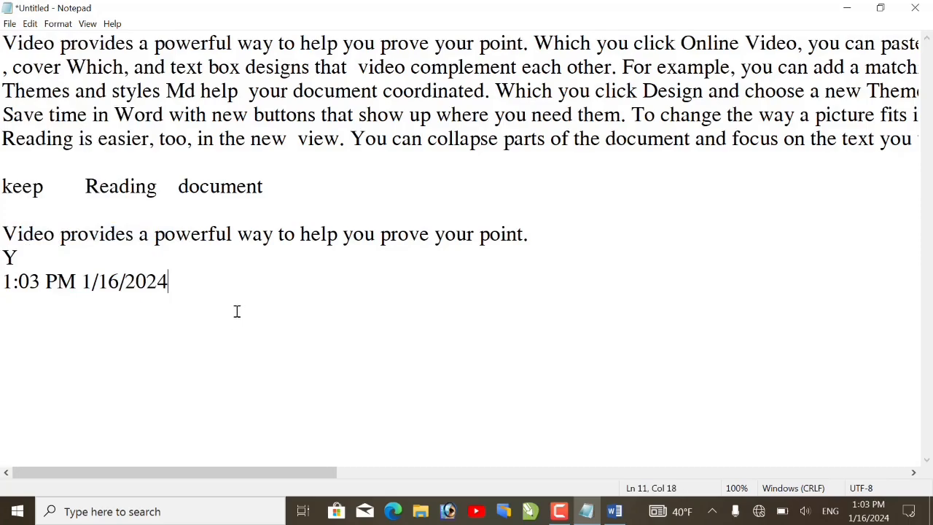
Add a blank line above the first line and insert the current time and date there.
left_click(2, 45)
key("Return")
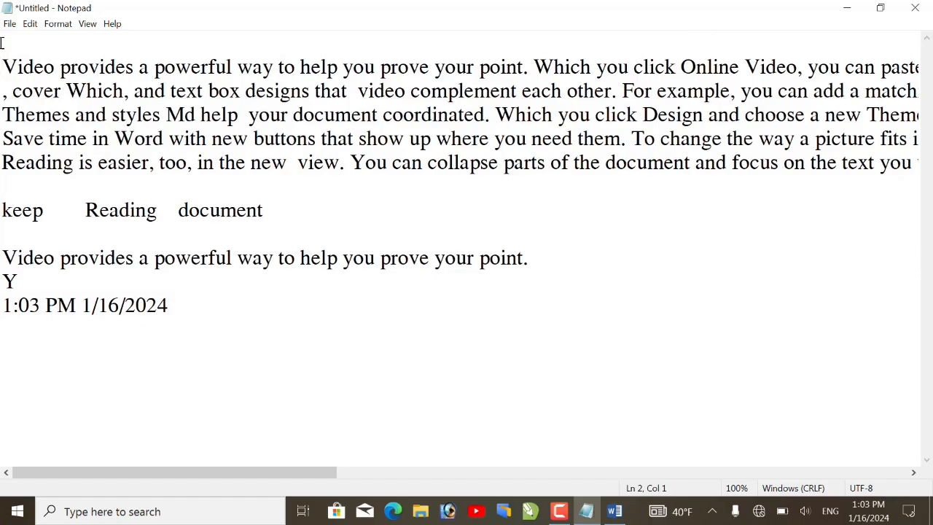
left_click(2, 44)
left_click(32, 23)
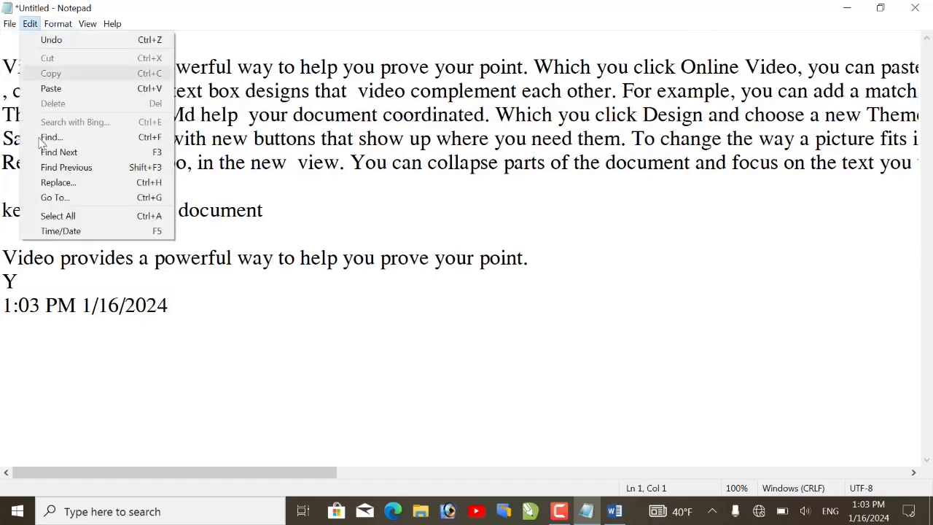
left_click(55, 231)
left_click(27, 25)
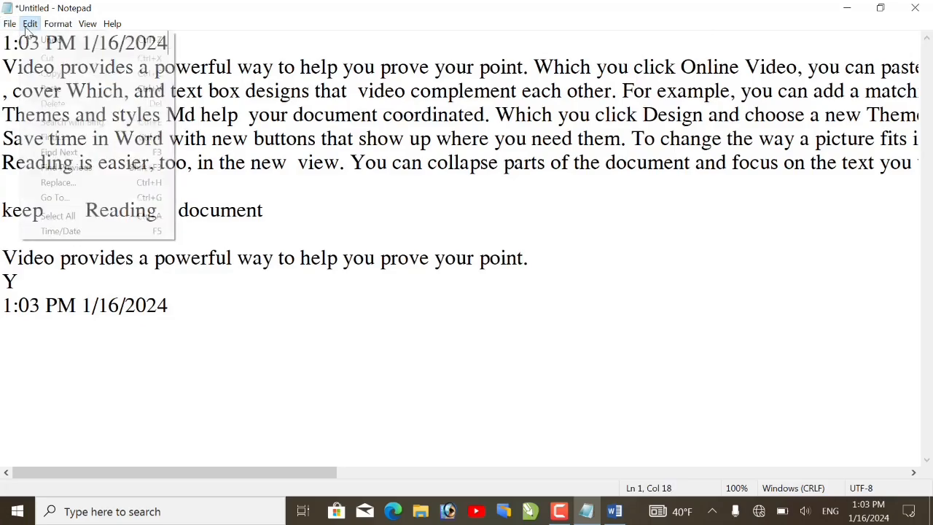
mouse_move(59, 25)
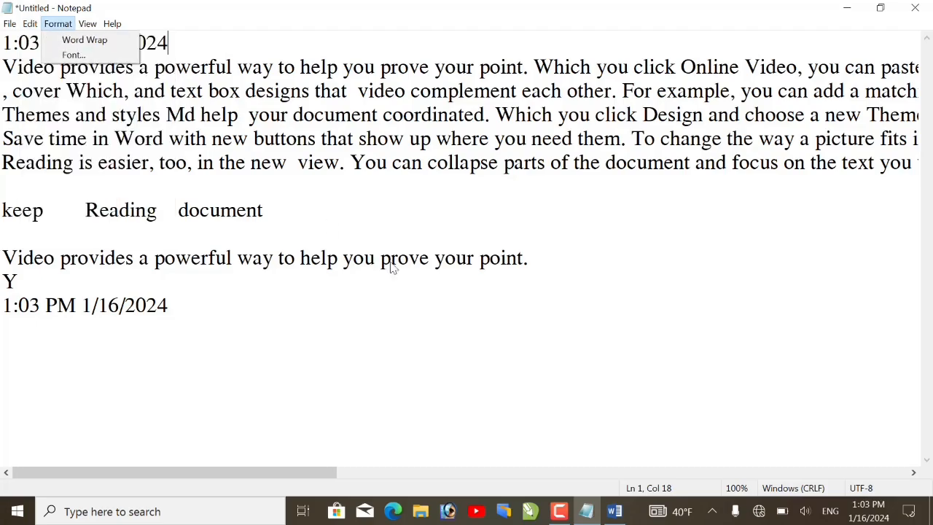
left_click(483, 315)
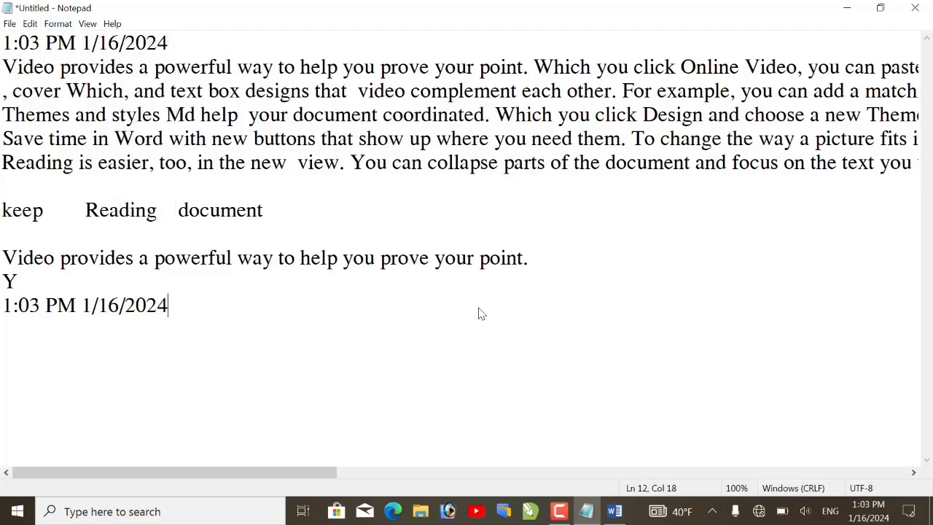
left_click(28, 24)
mouse_move(20, 28)
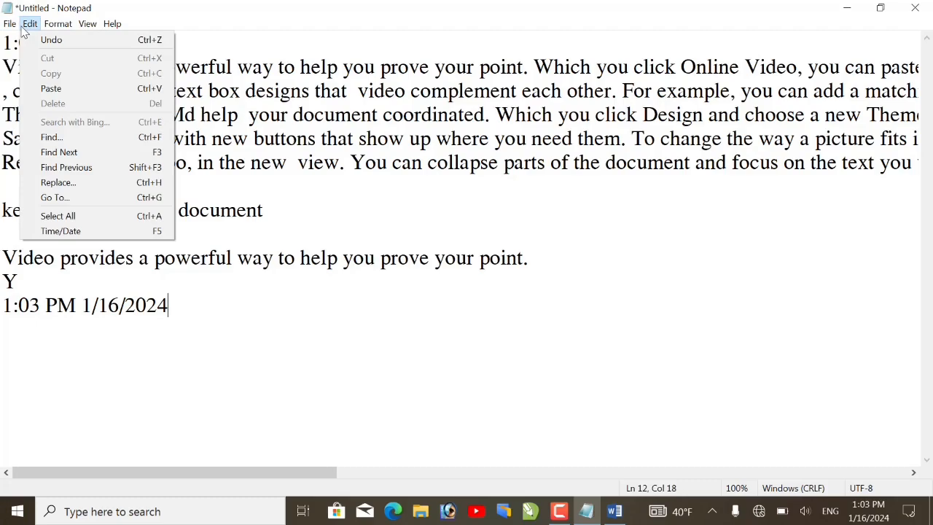
left_click(255, 76)
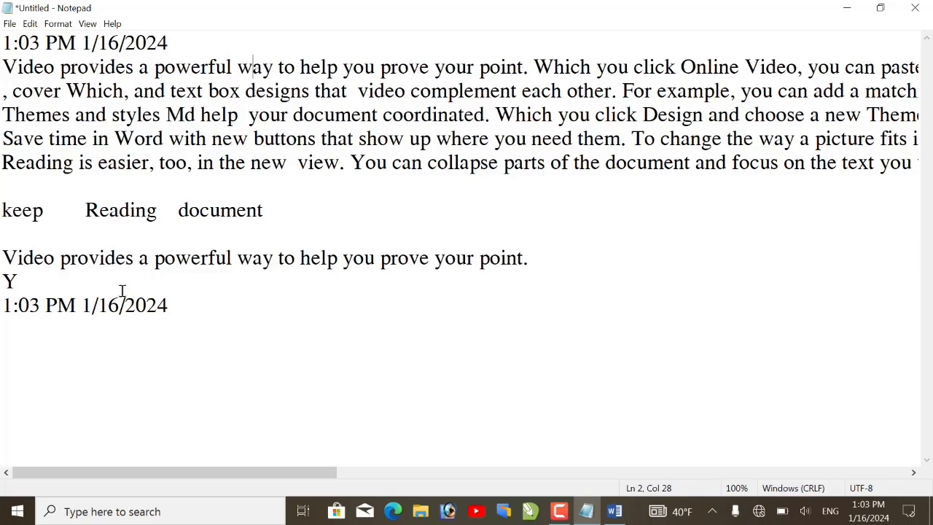
Search Windows for "osk" and open the On-Screen Keyboard.
left_click(22, 513)
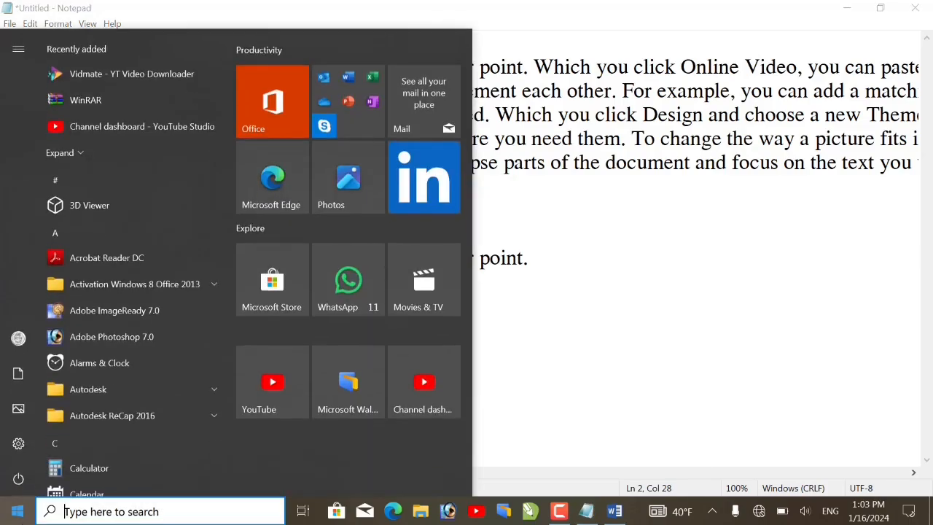
type("osk")
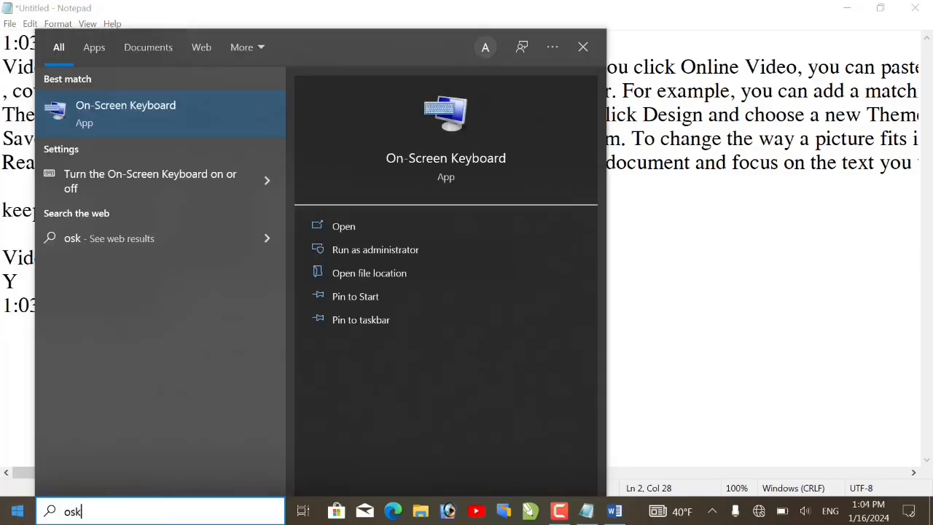
key("Return")
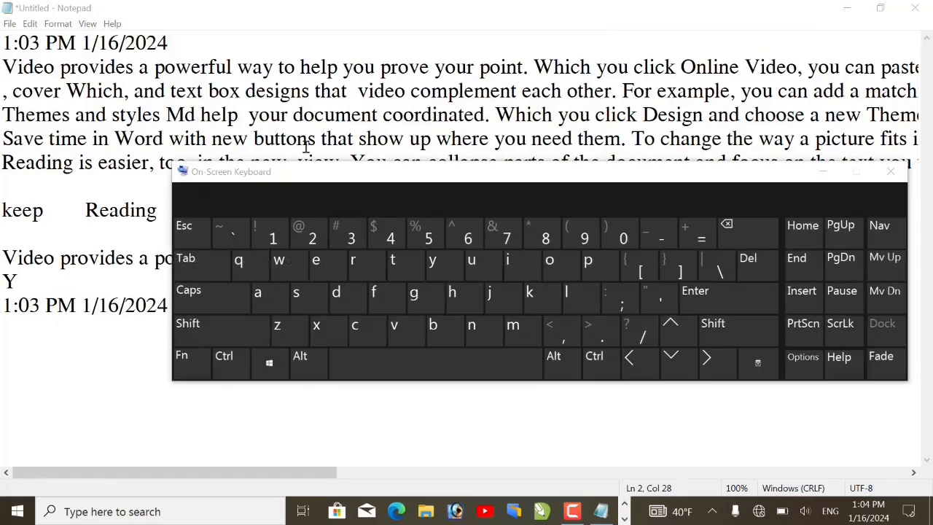
Cut the word "Video" from the start of the second line using the On-Screen Keyboard.
left_click(111, 90)
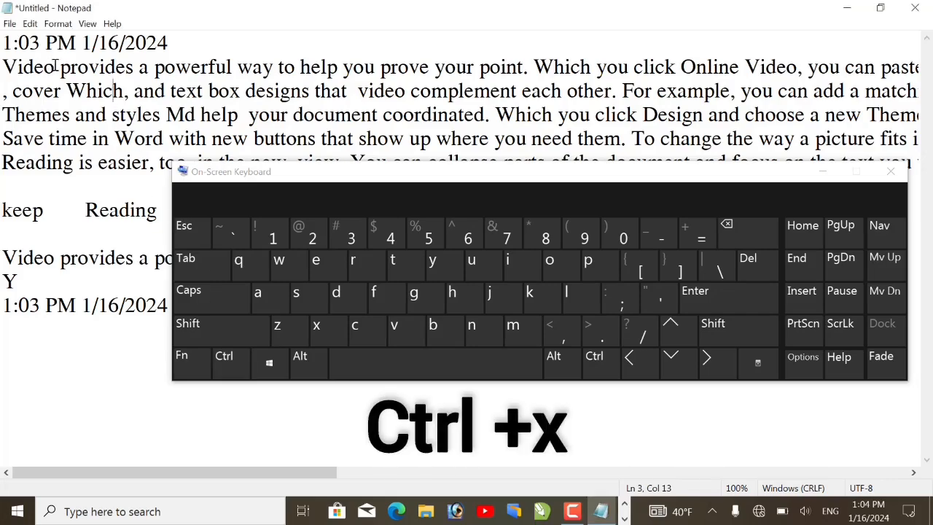
left_click_drag(55, 67, 3, 66)
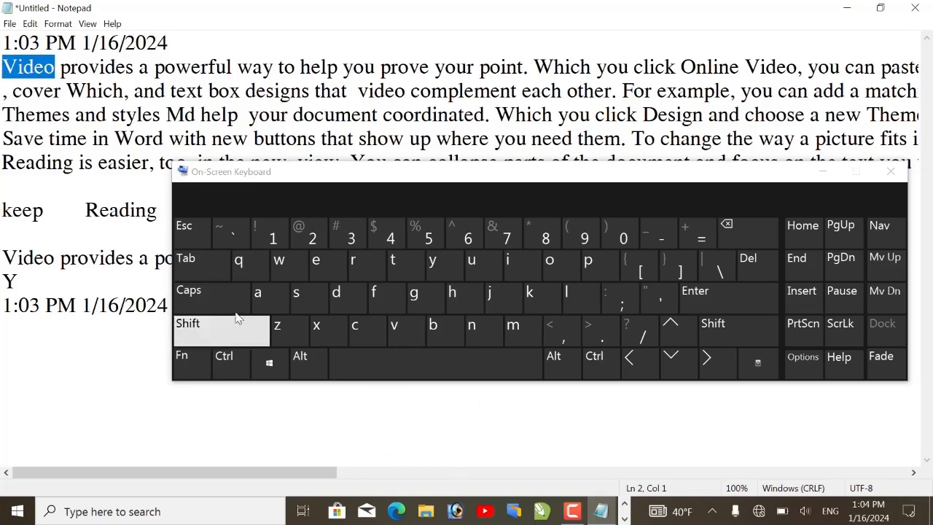
left_click(236, 371)
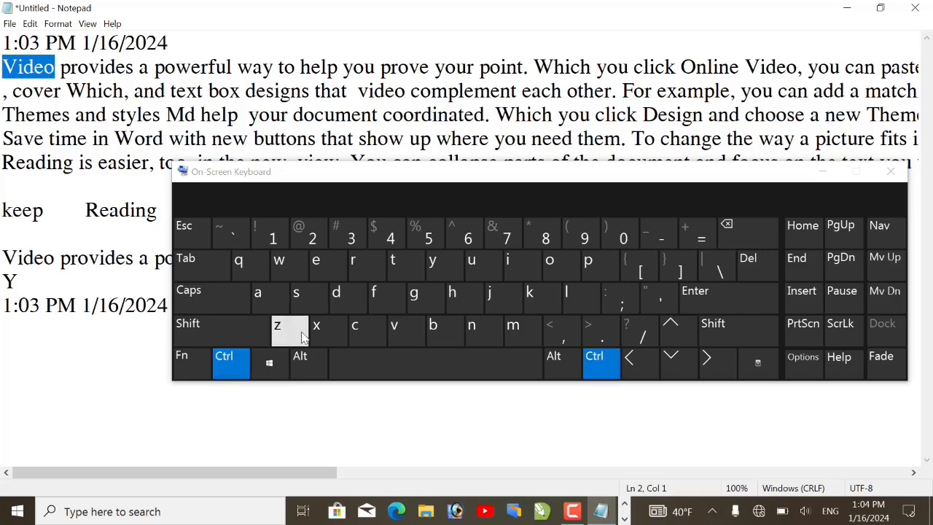
left_click(323, 332)
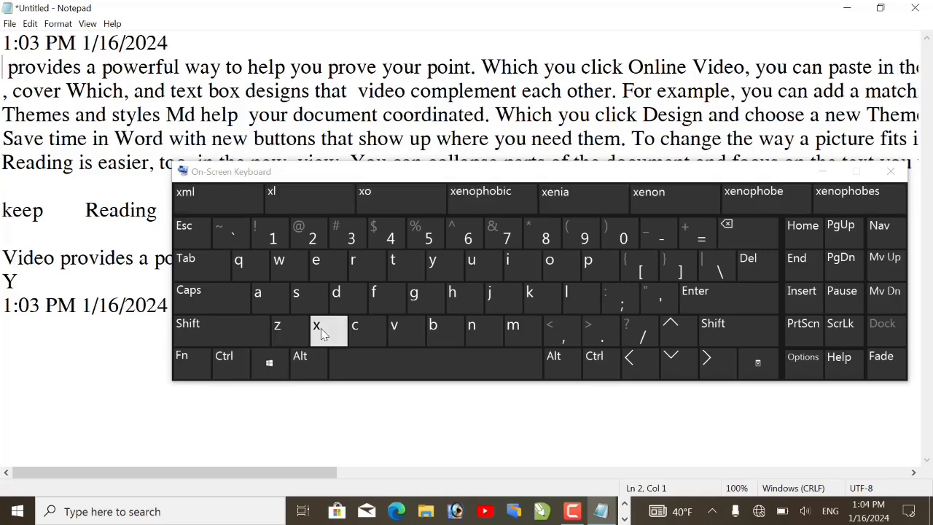
Undo the cut of "Video" using the On-Screen Keyboard.
left_click(29, 24)
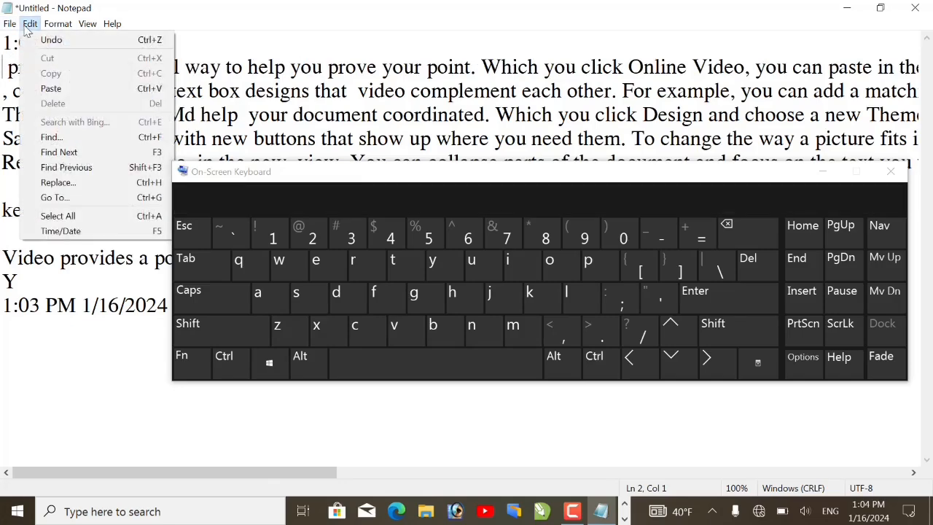
left_click(29, 24)
left_click(228, 372)
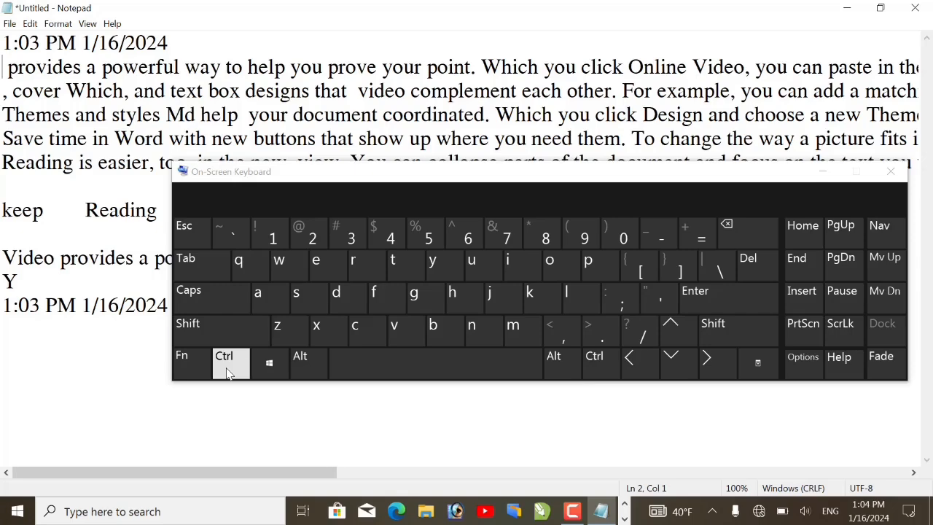
left_click(226, 362)
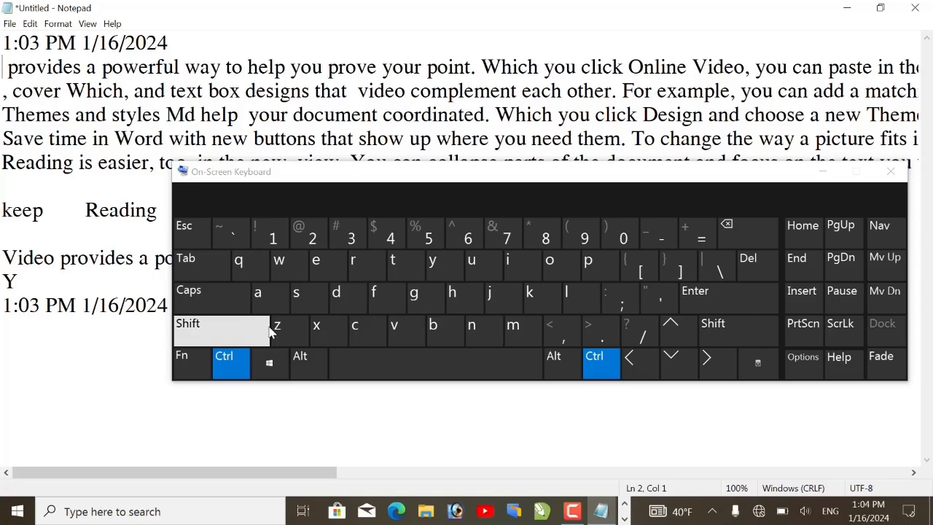
left_click(279, 325)
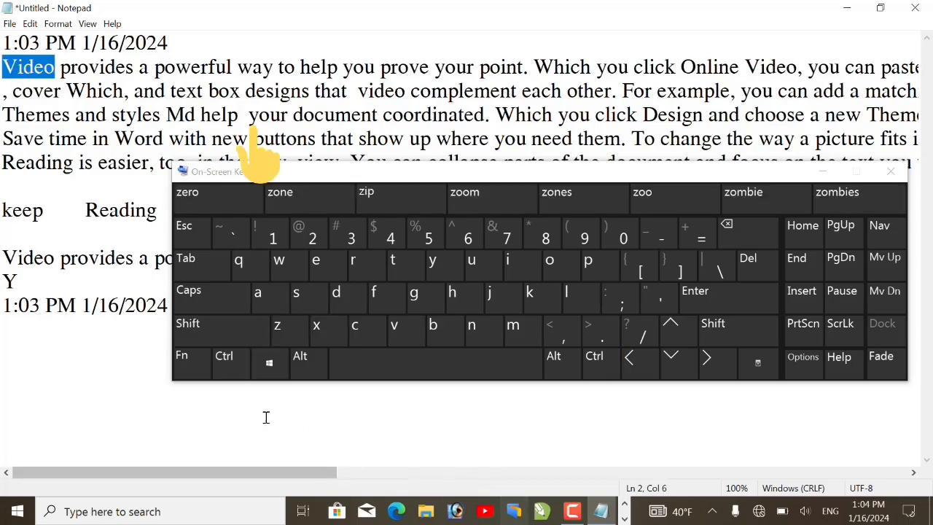
Copy the selected word "Video" at the start of the second line using the On-Screen Keyboard.
left_click(216, 364)
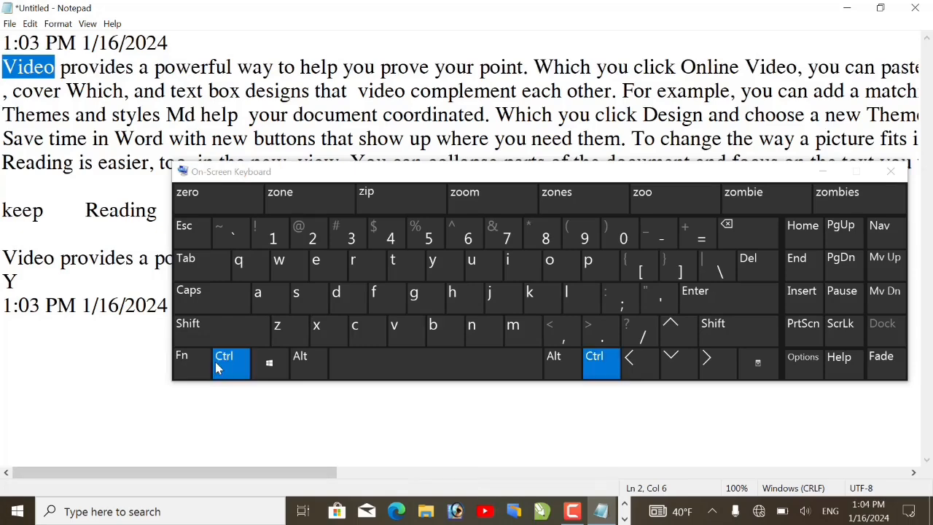
left_click(359, 330)
left_click(23, 372)
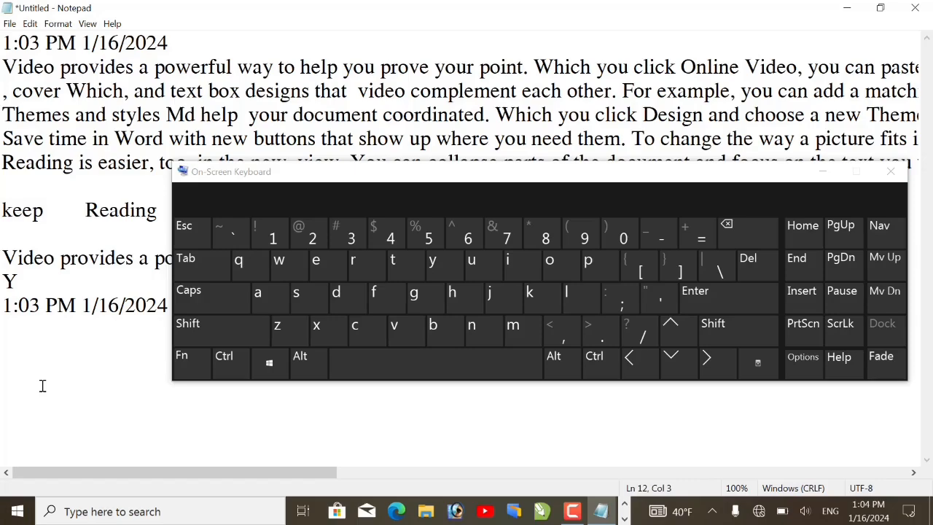
key("Return")
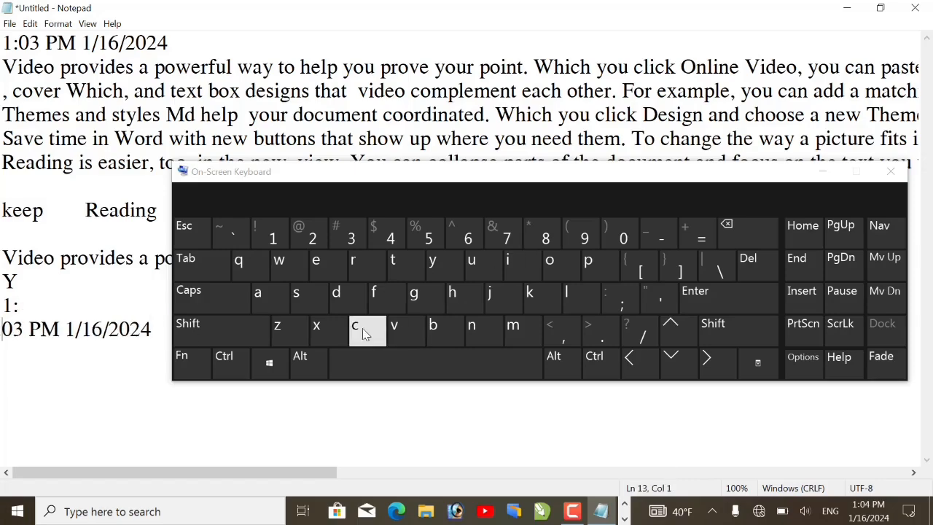
key("ctrl+z")
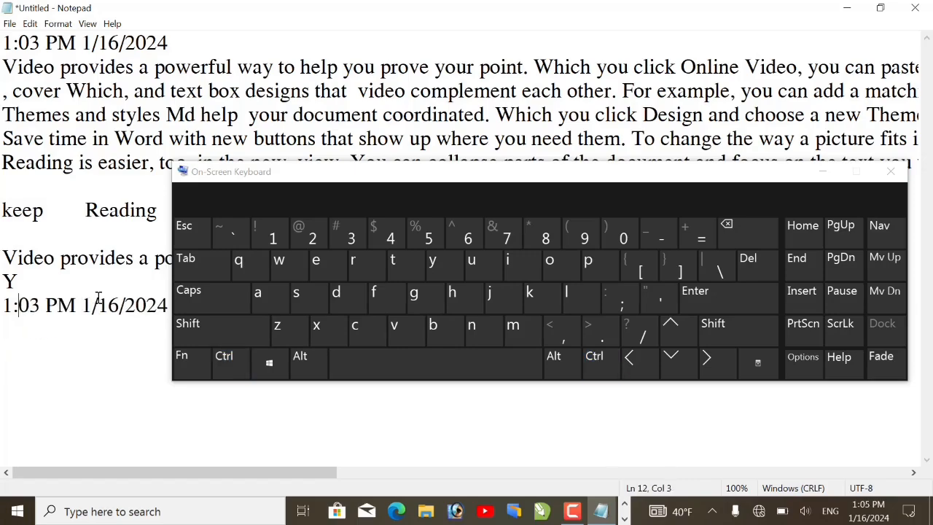
Insert a blank line above the last time and date and paste the copied word there using the On-Screen Keyboard.
left_click(3, 350)
key("Return")
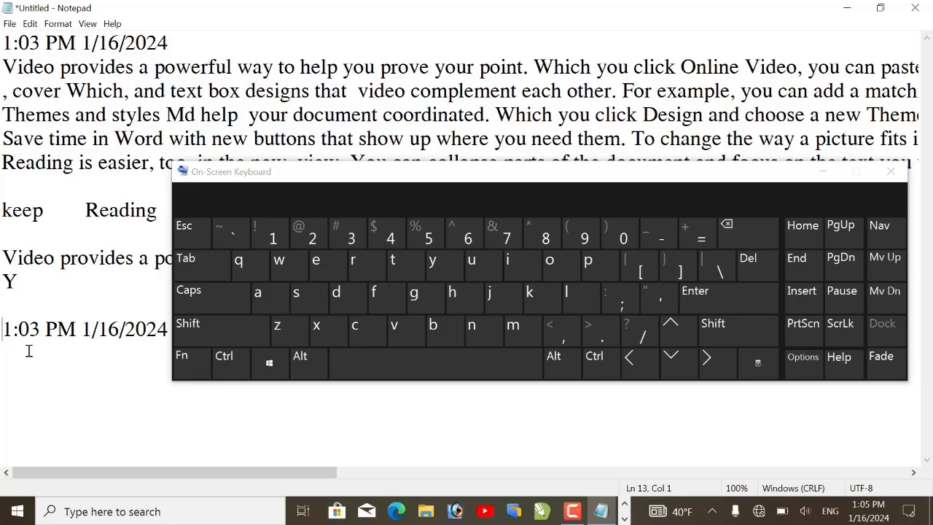
left_click(227, 355)
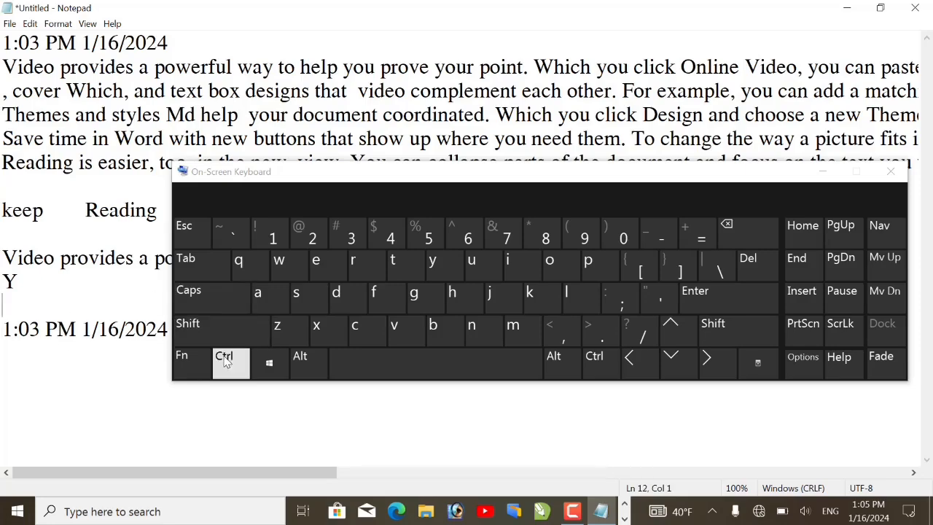
left_click(397, 328)
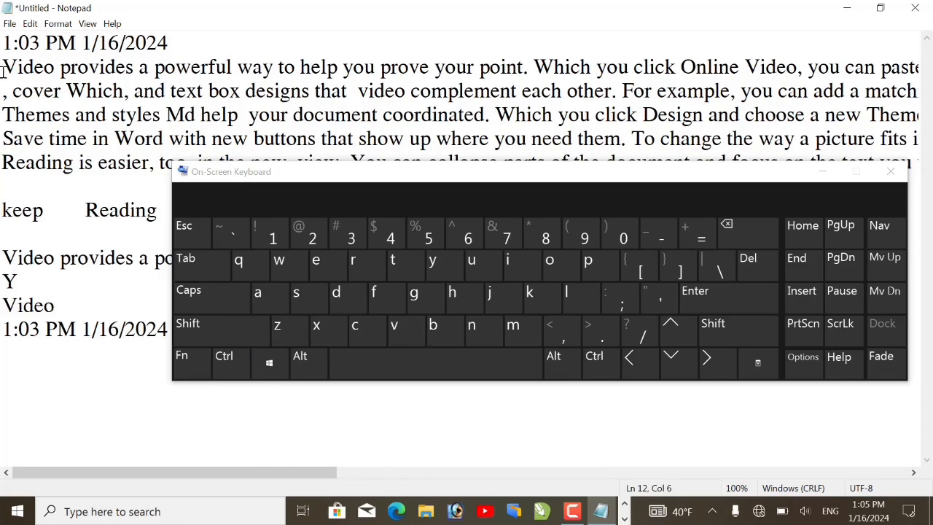
Delete the word "provides" from the second line with the On-Screen Keyboard, and undo the deletion.
left_click(30, 24)
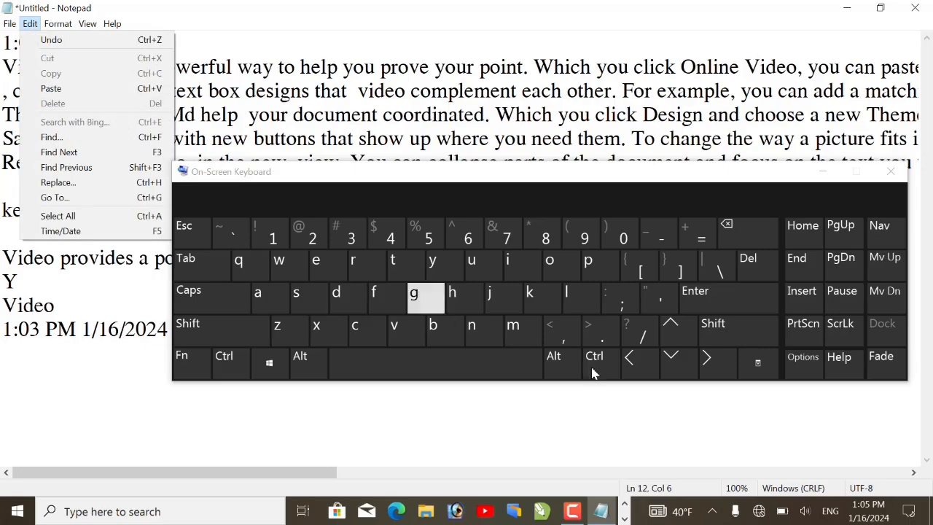
left_click(664, 178)
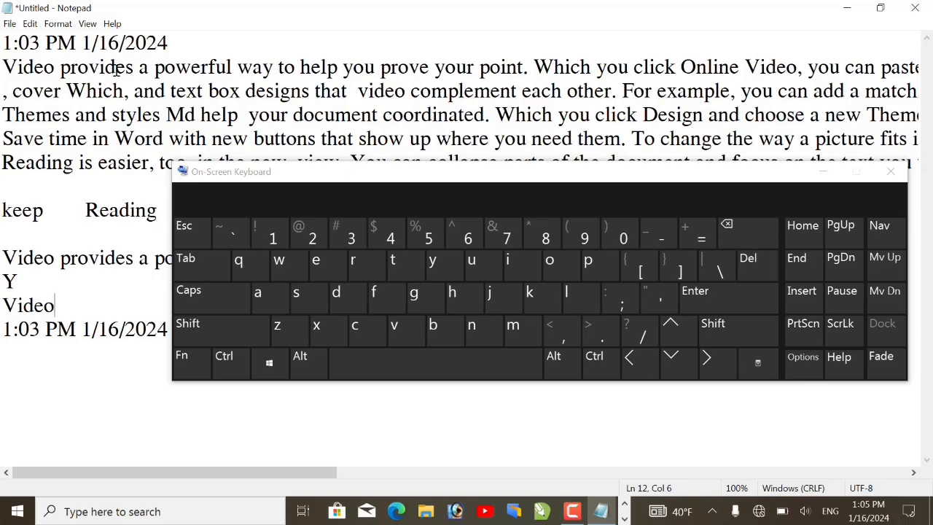
left_click_drag(131, 70, 59, 68)
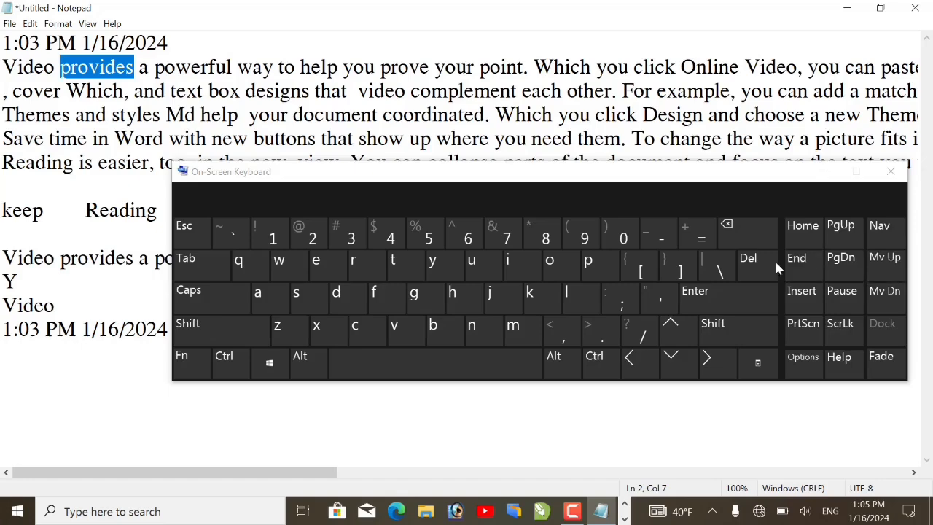
left_click(745, 267)
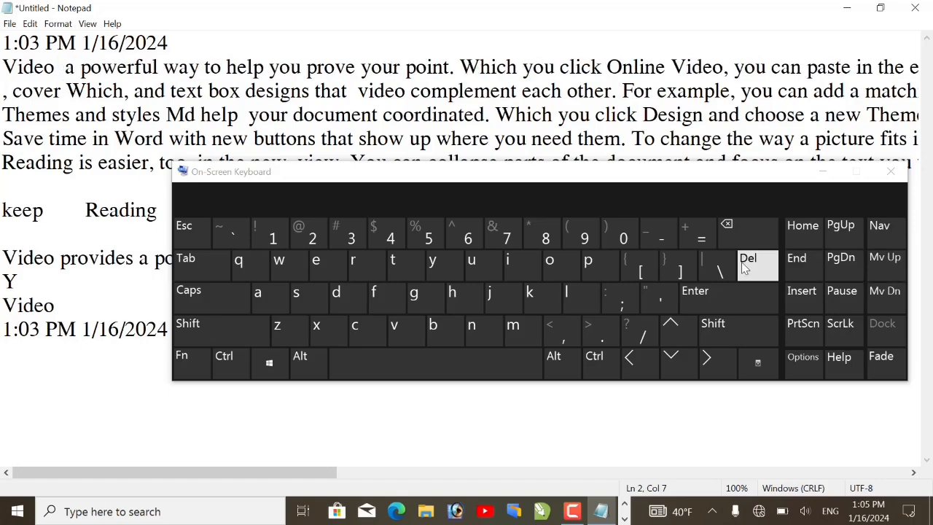
left_click(221, 359)
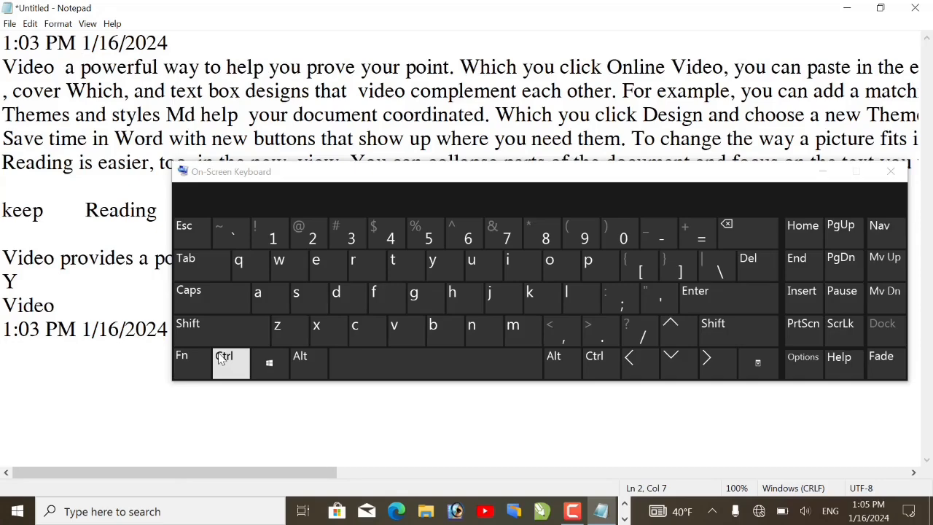
left_click(277, 326)
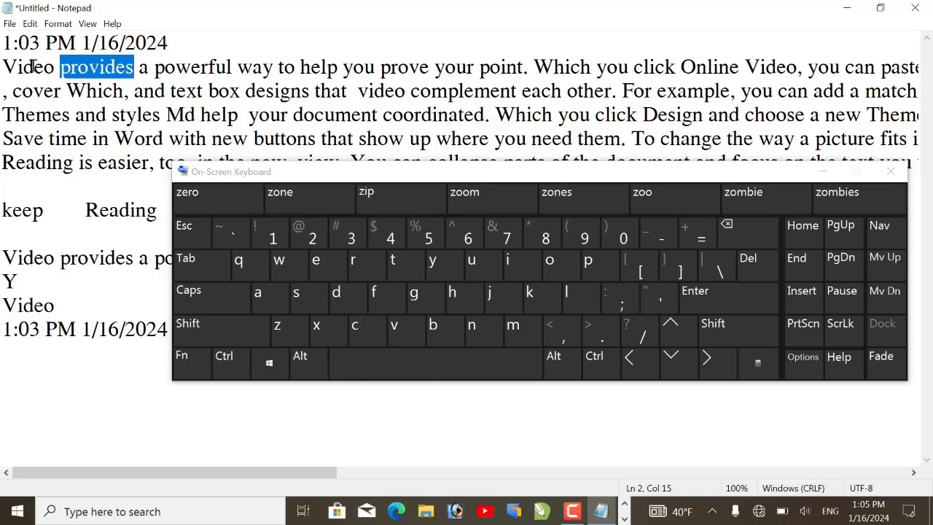
Open the Find dialog for the selected word "provides" with the On-Screen Keyboard, move it clear of the keyboard and close it.
left_click(30, 24)
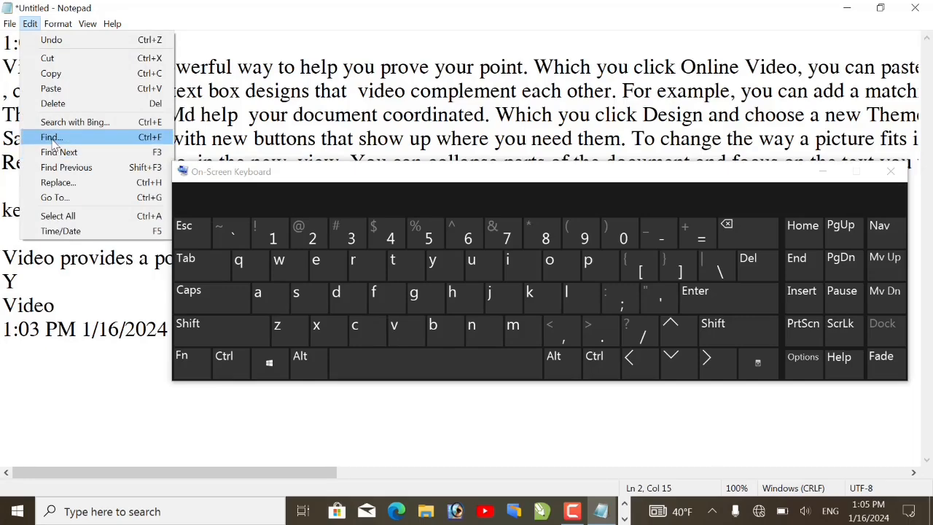
left_click(287, 21)
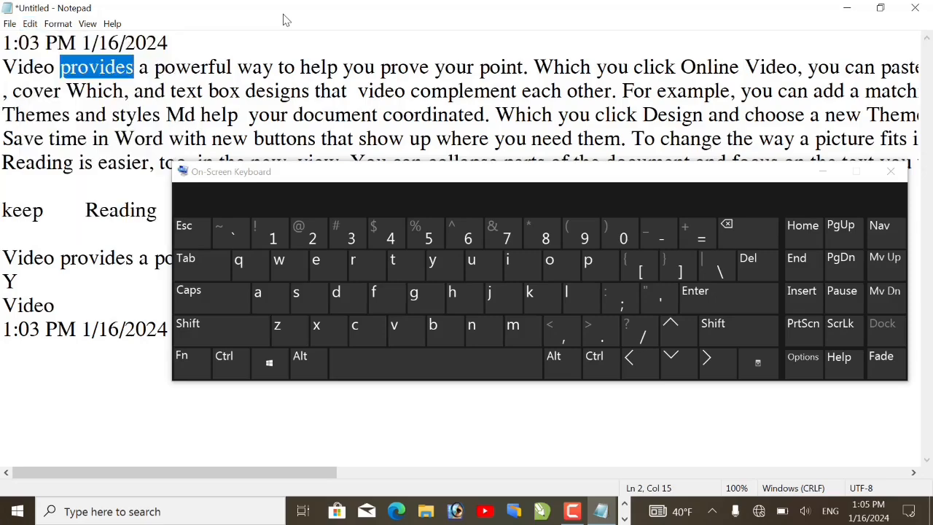
left_click(229, 360)
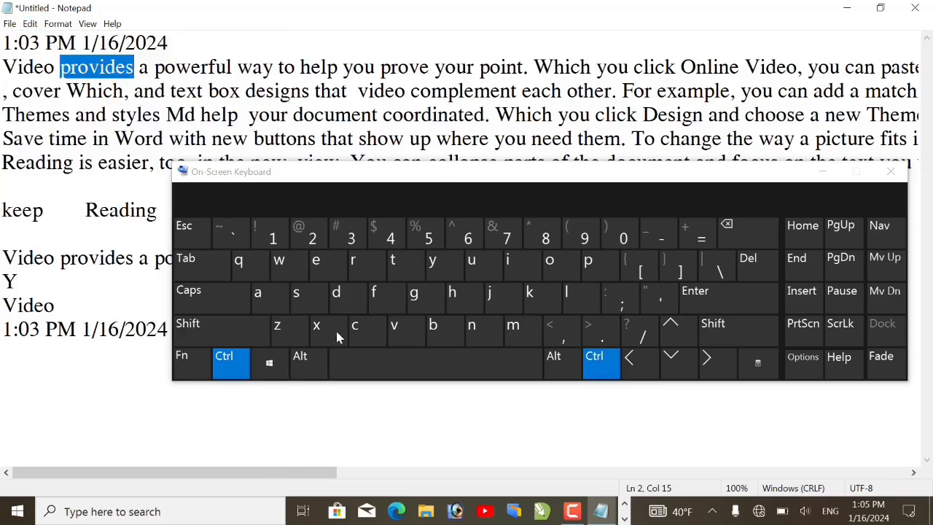
left_click(386, 306)
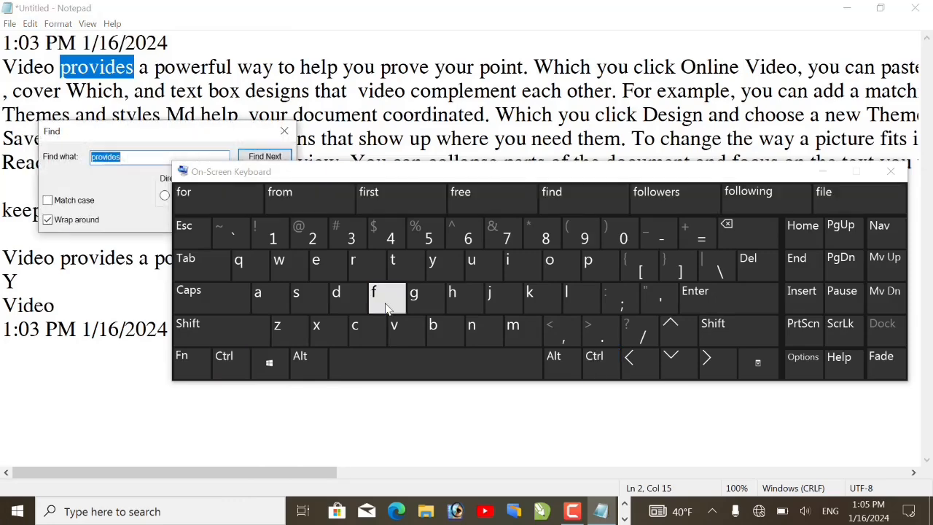
left_click_drag(151, 136, 285, 11)
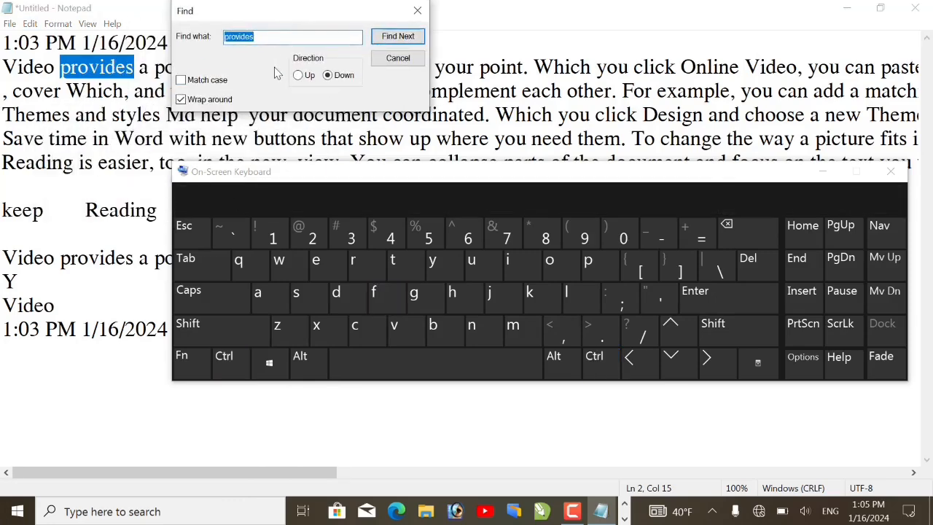
left_click(419, 11)
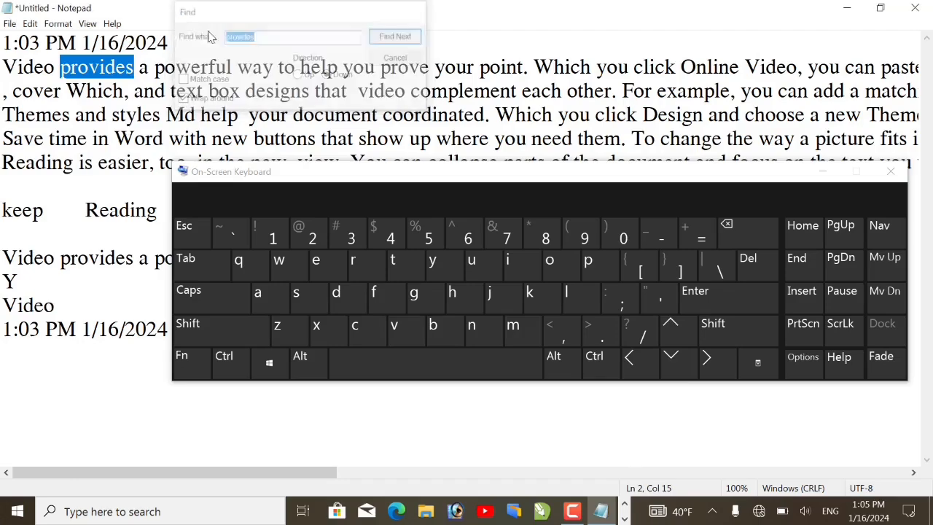
Try to run Find Next using the function keys of the On-Screen Keyboard.
left_click(29, 24)
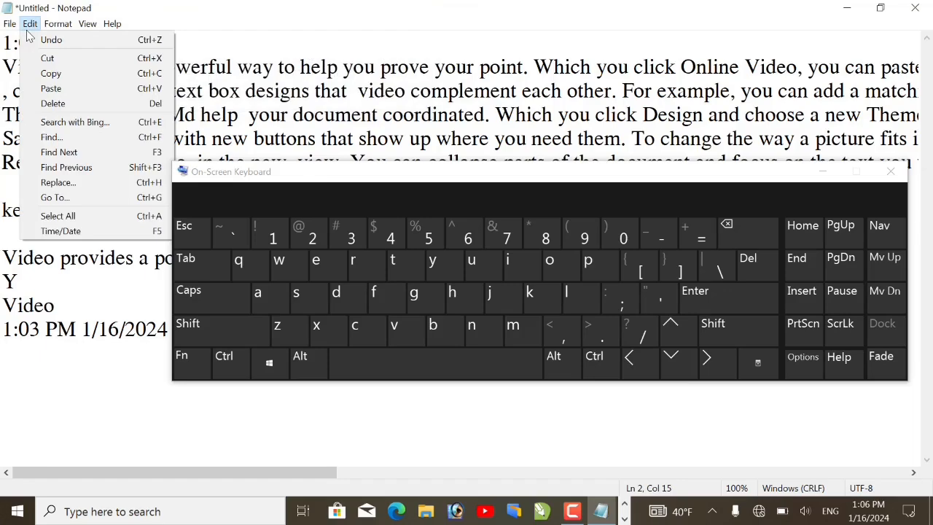
left_click(224, 370)
left_click(192, 360)
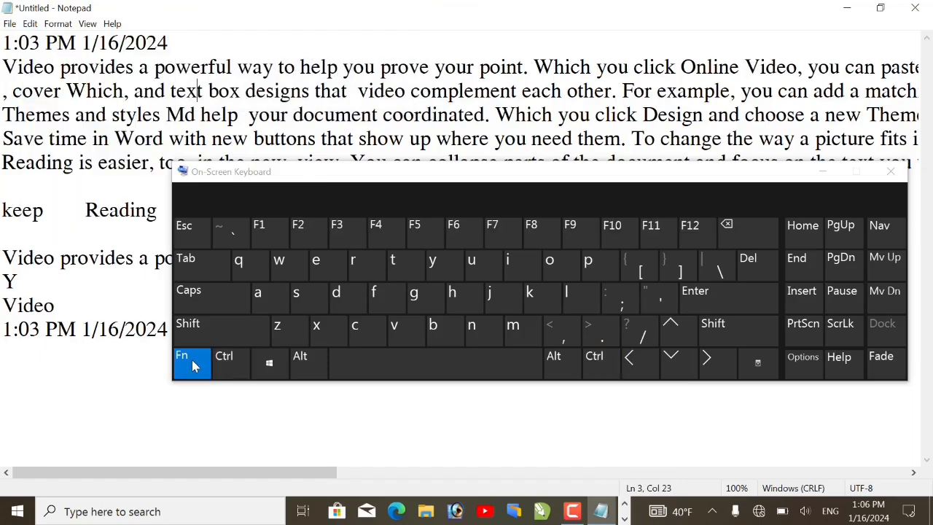
left_click(221, 362)
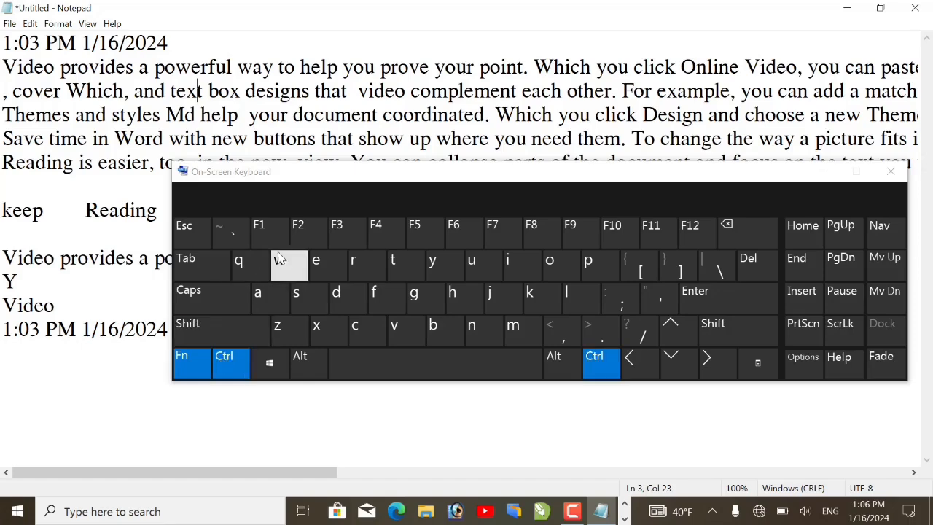
left_click(337, 226)
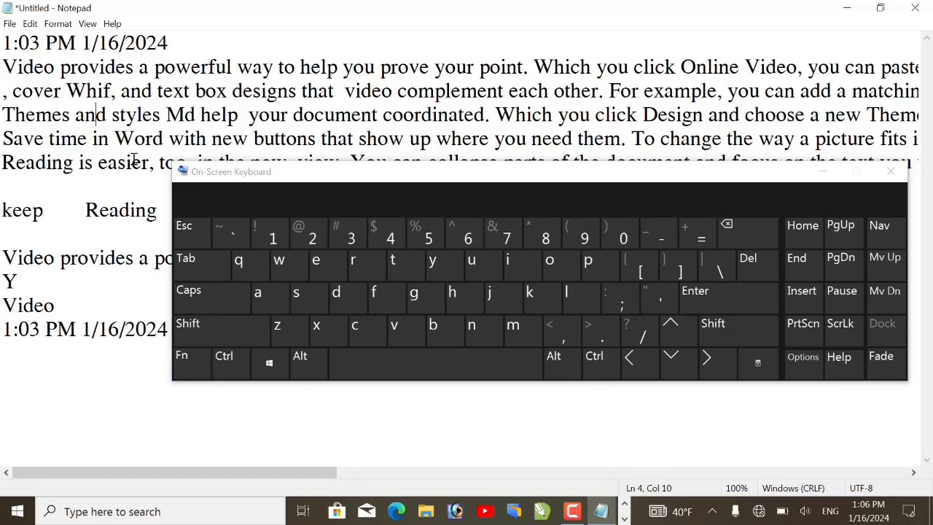
Reopen the Find dialog with the On-Screen Keyboard and find the next "provides", searching downward with wrap around.
left_click(219, 363)
left_click(384, 295)
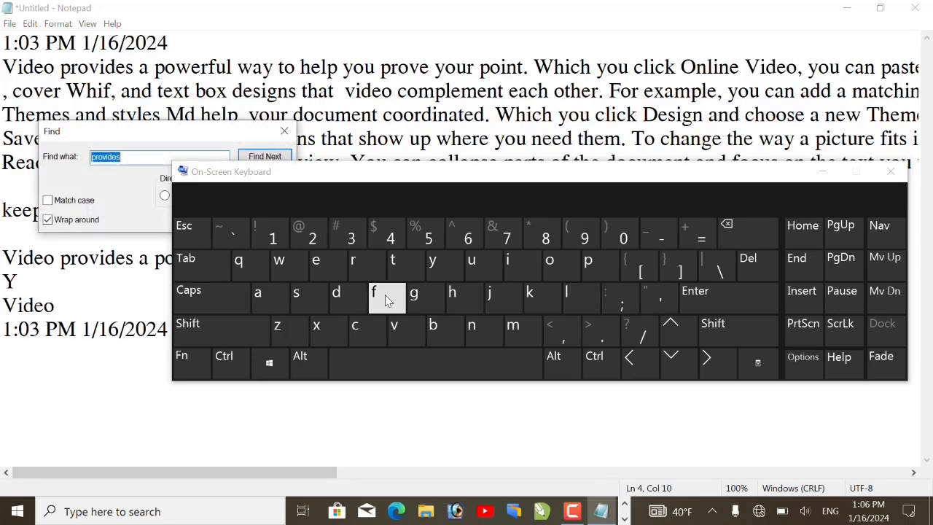
left_click_drag(124, 128, 105, 52)
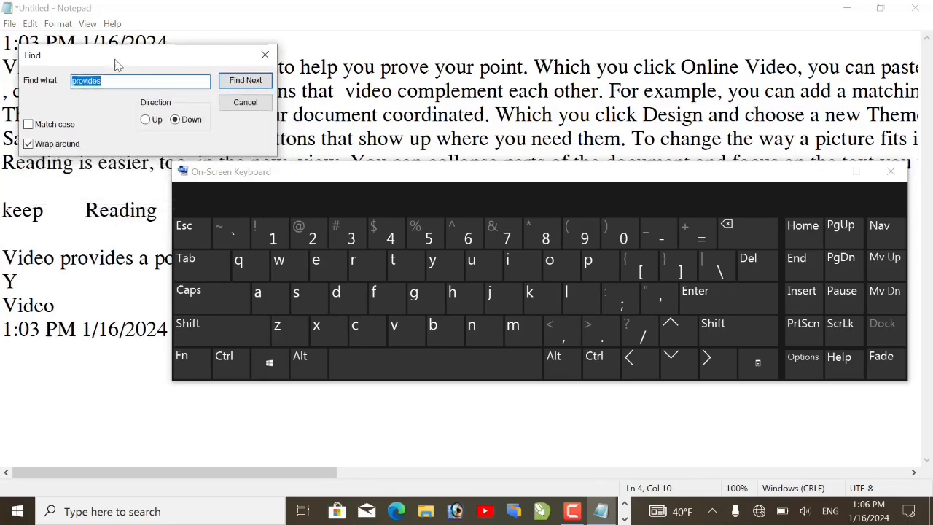
left_click(245, 80)
Go through the further occurrences of "provides" in the text with repeated Find Next.
key("F3")
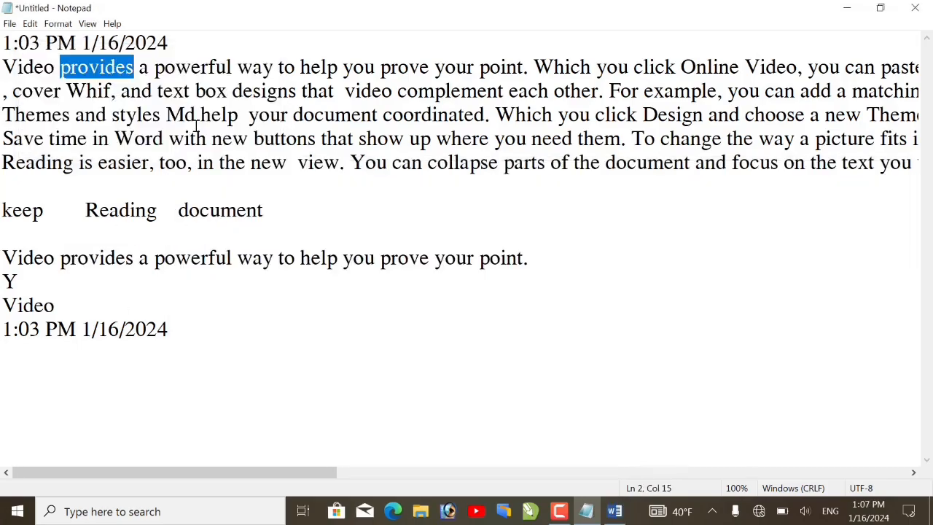
key("F3")
key("F3")
key("F3")
key("F3")
key("F3")
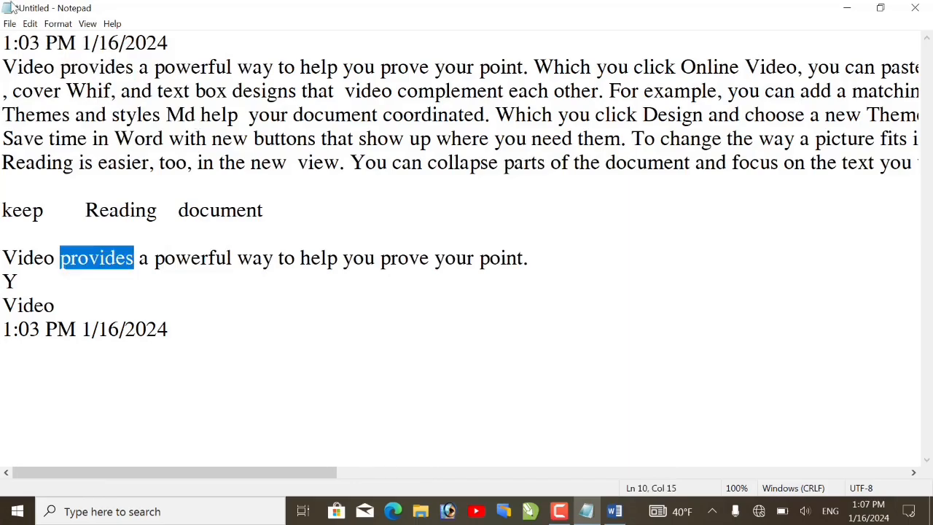
Try to run Find Previous for "provides" using Shift and the function keys of the On-Screen Keyboard, then close the keyboard.
left_click(30, 24)
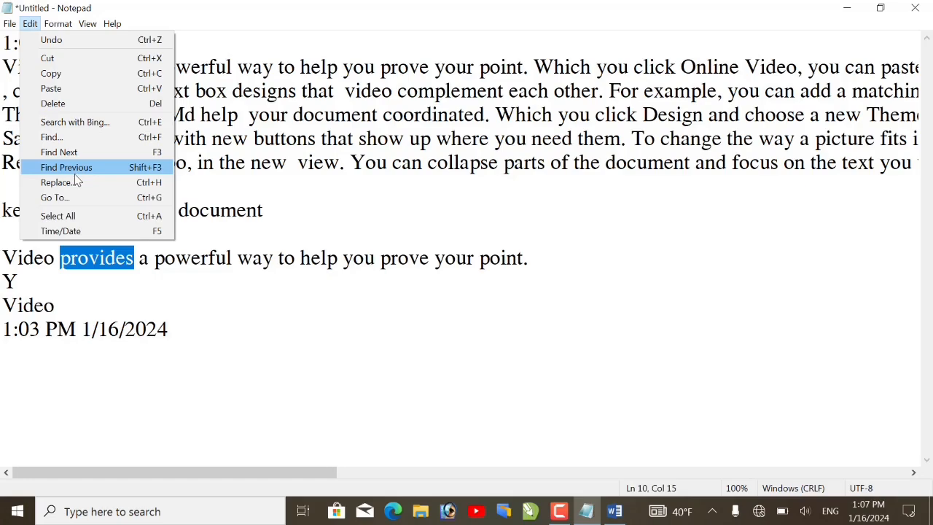
left_click(454, 189)
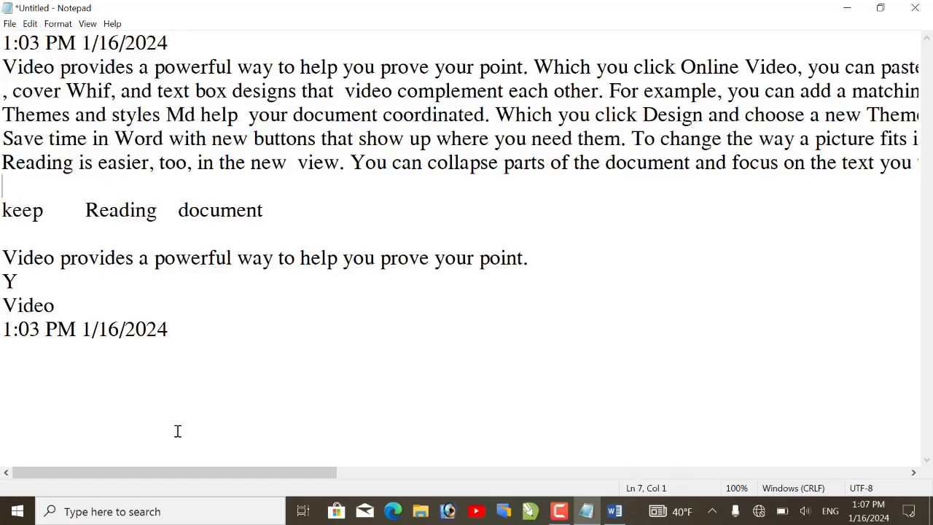
left_click(4, 518)
type("os")
key("Return")
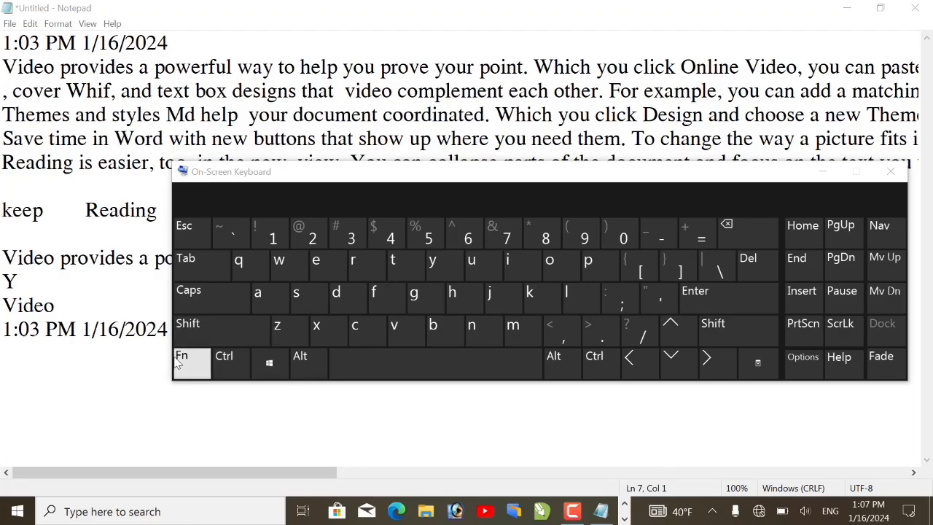
left_click(178, 362)
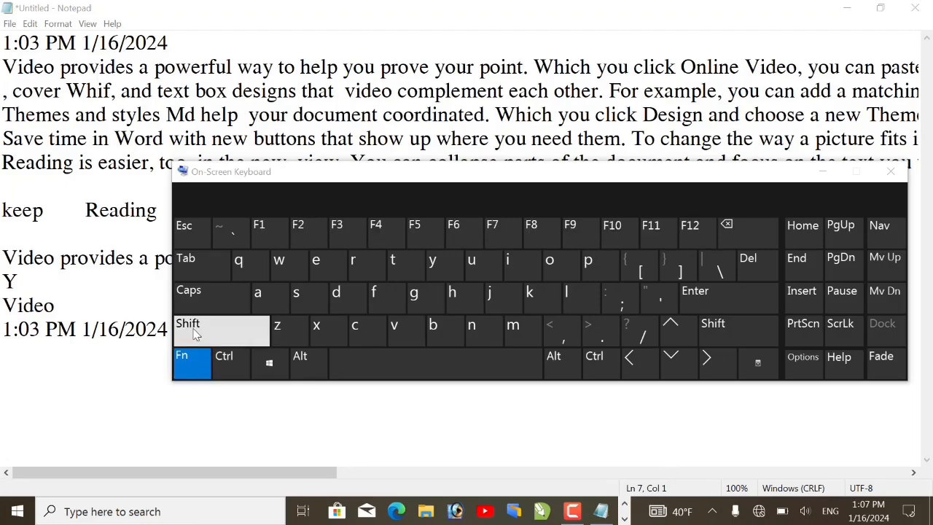
left_click(195, 332)
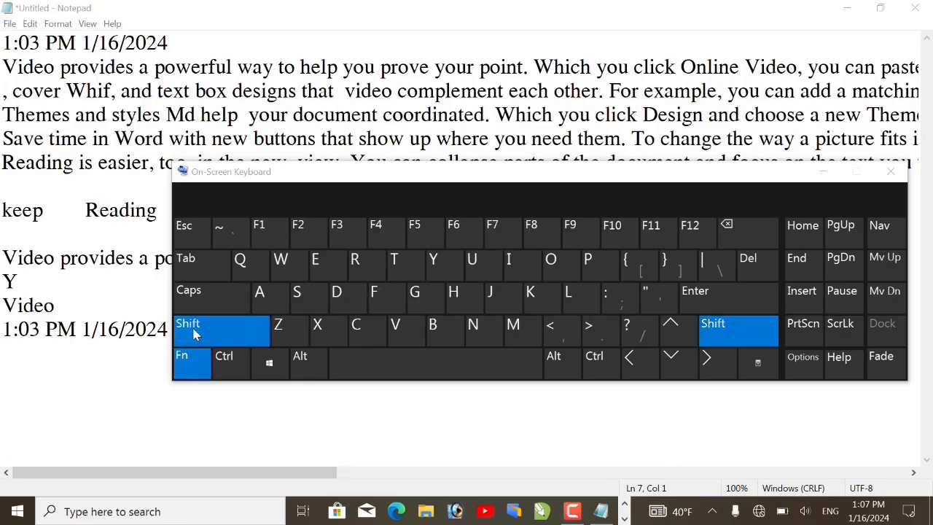
left_click(343, 235)
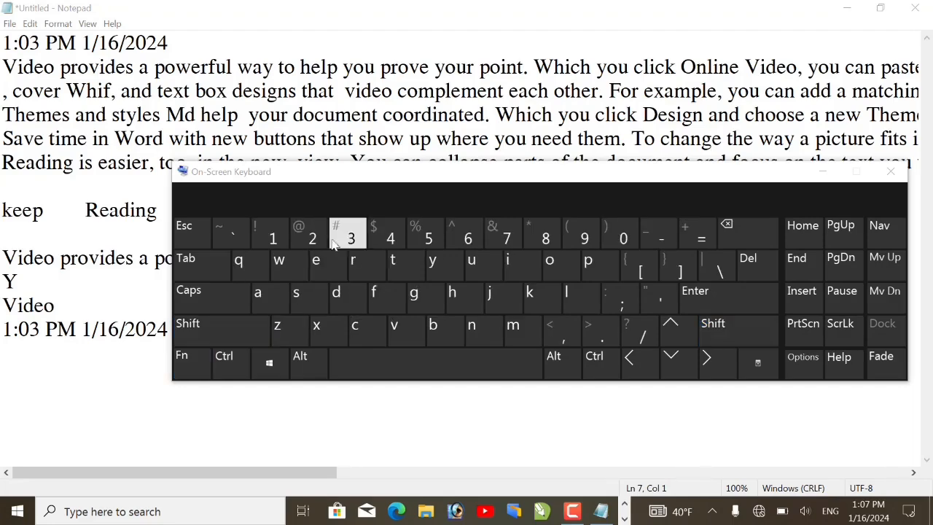
left_click(65, 264)
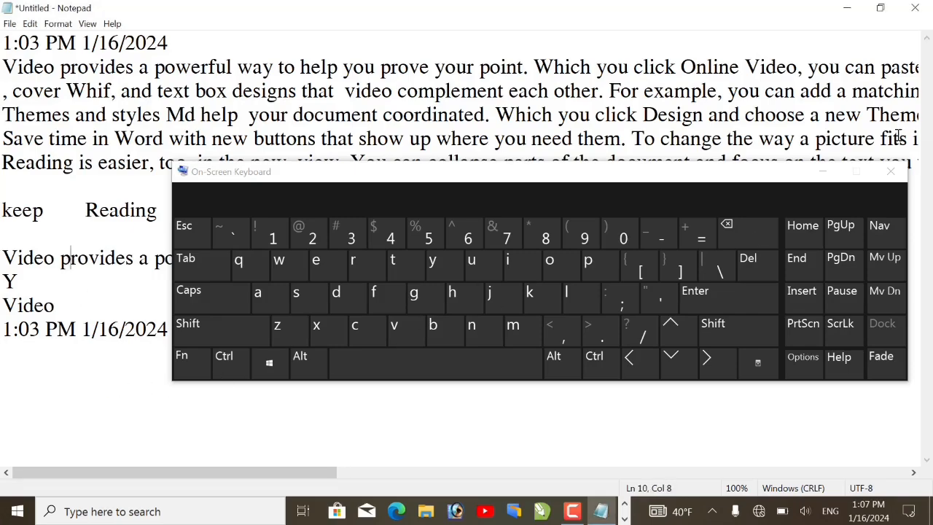
left_click(881, 173)
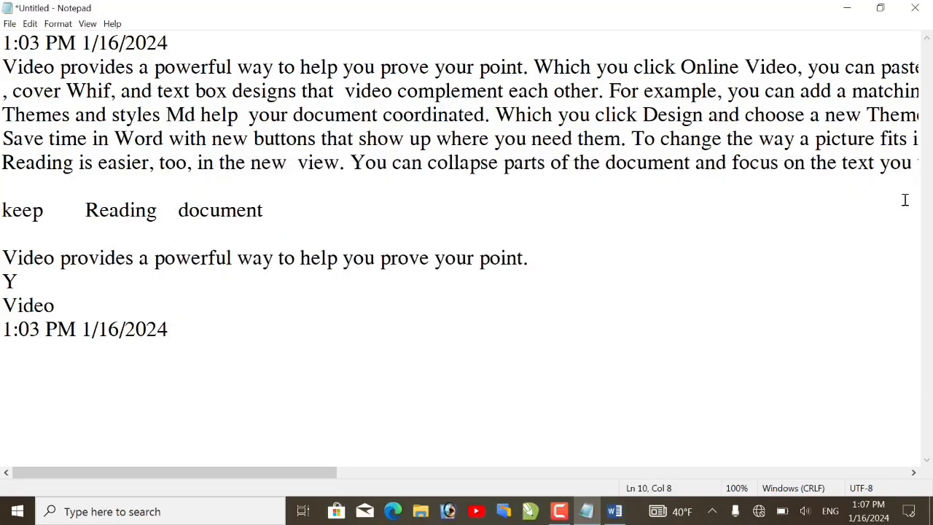
Go back through the occurrences of "provides" in the text with repeated Find Previous.
key("shift+F3")
key("shift+F3")
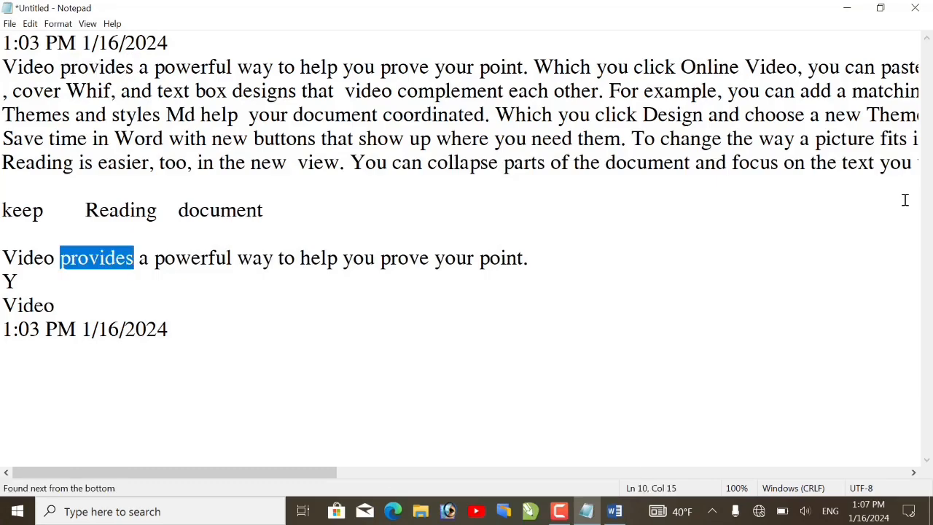
key("shift+F3")
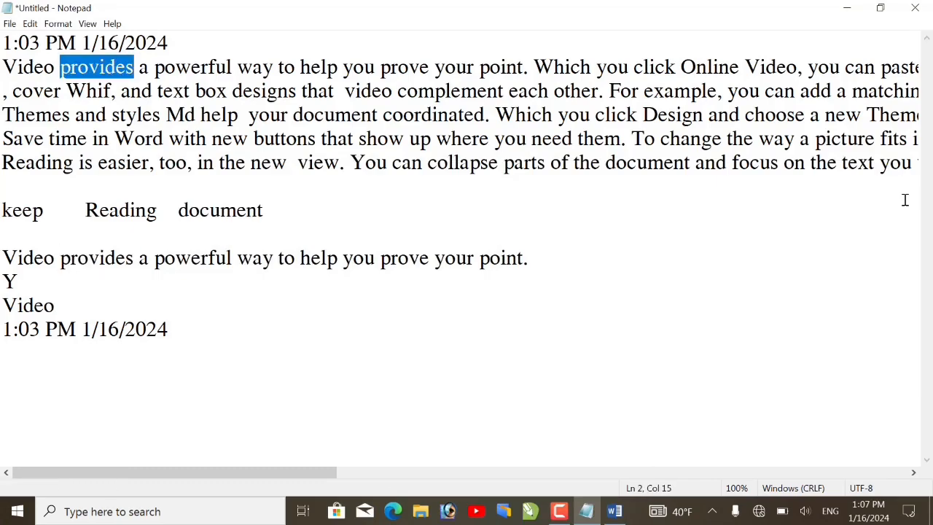
Open the Replace dialog with the On-Screen Keyboard, move it clear of the keyboard and close it.
left_click(33, 26)
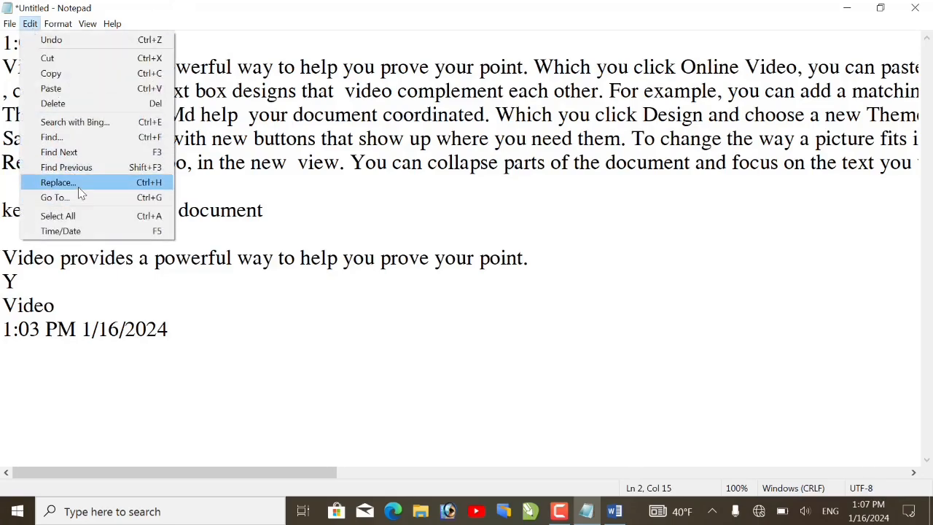
left_click(318, 213)
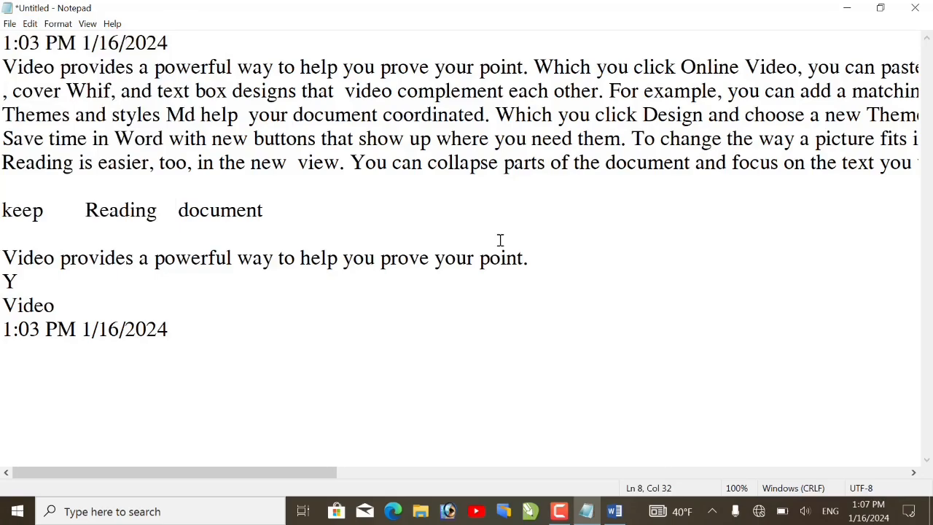
left_click(17, 511)
type("os")
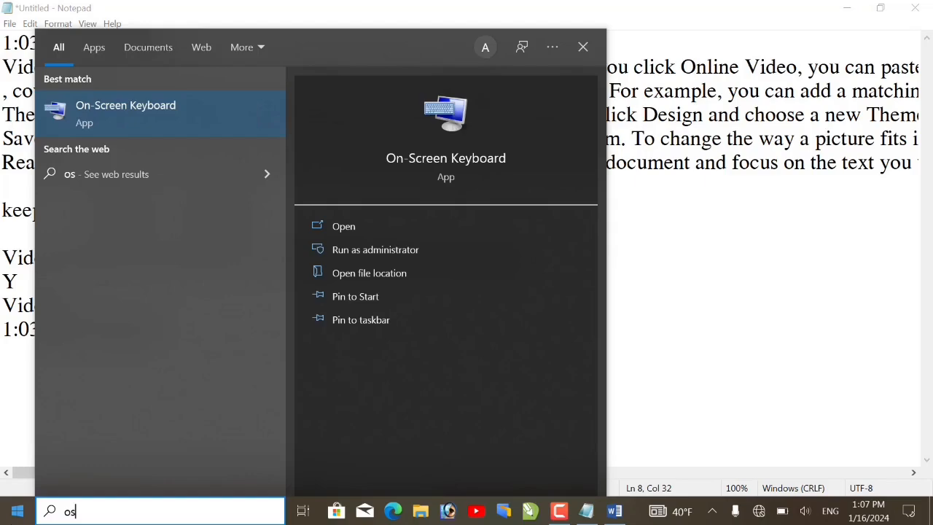
key("Return")
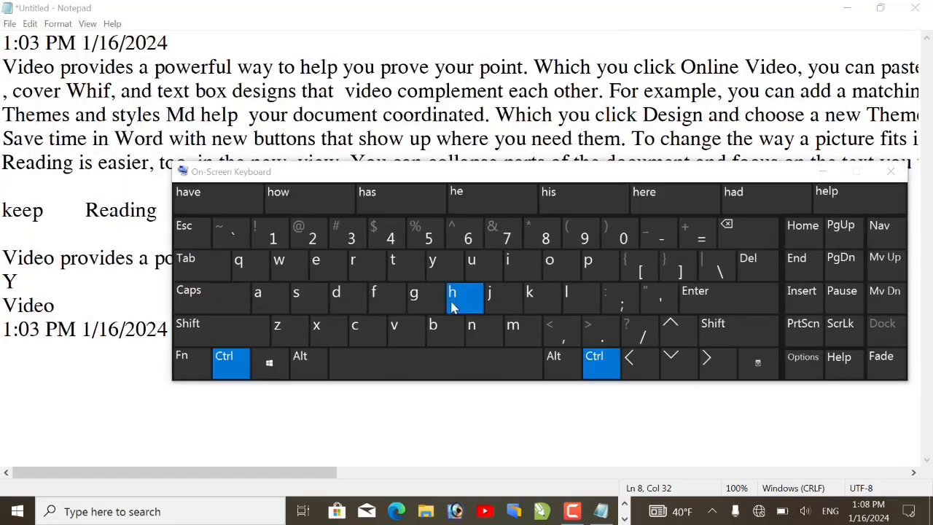
left_click(163, 139)
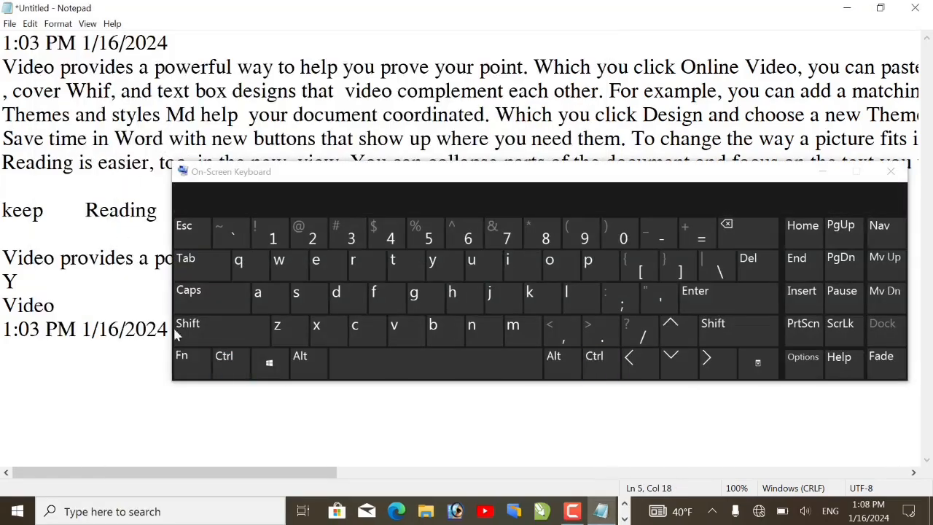
left_click(224, 362)
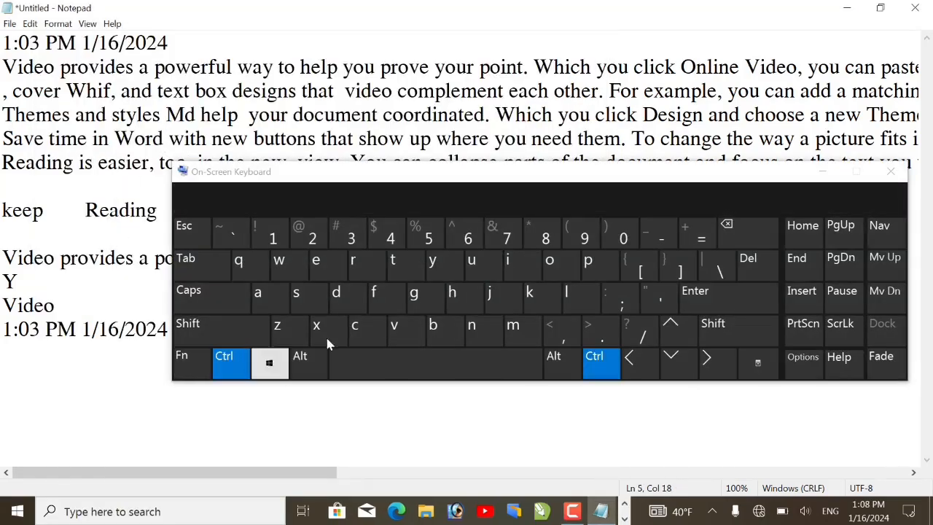
left_click(452, 291)
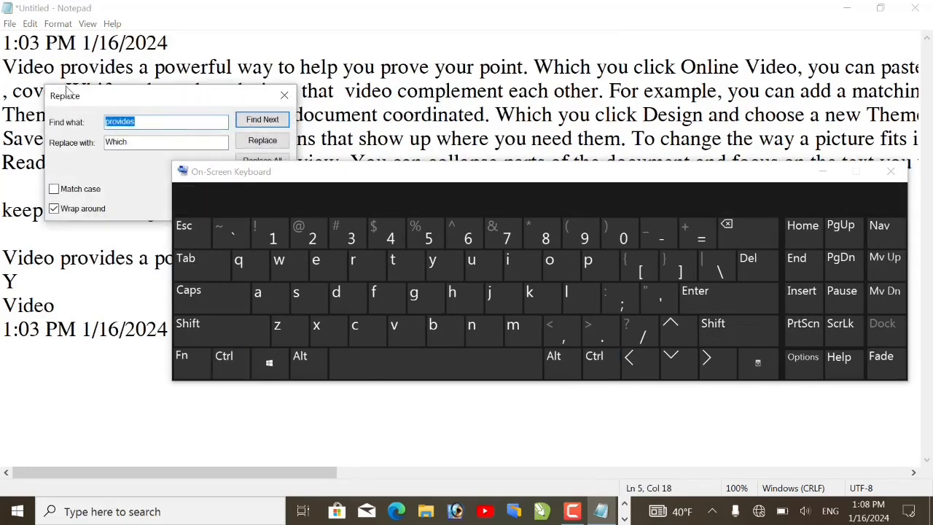
left_click_drag(66, 88, 124, 42)
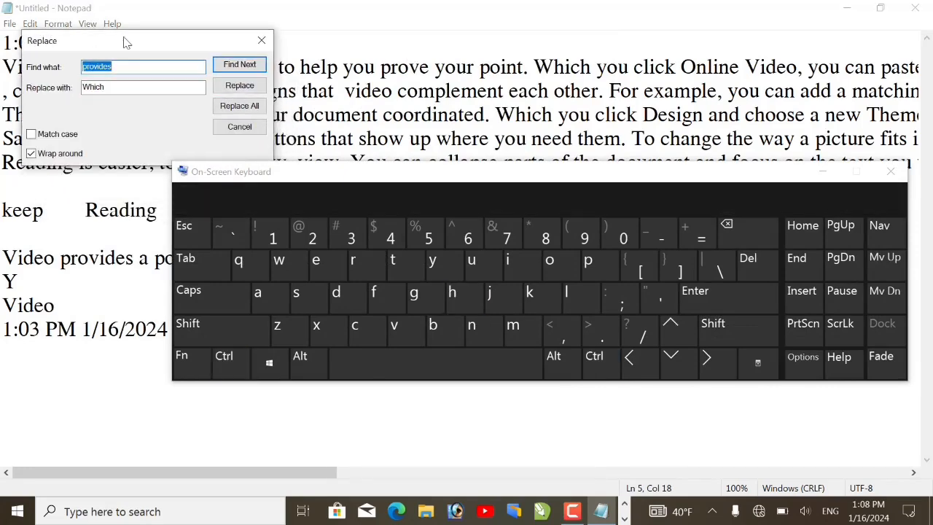
left_click(263, 40)
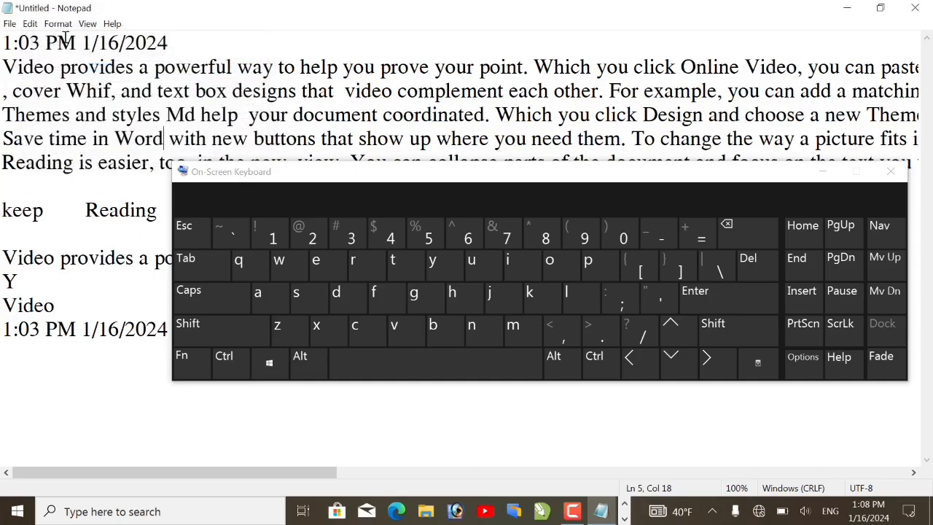
Open the Go To Line dialog with the On-Screen Keyboard and cancel it.
left_click(30, 23)
mouse_move(88, 23)
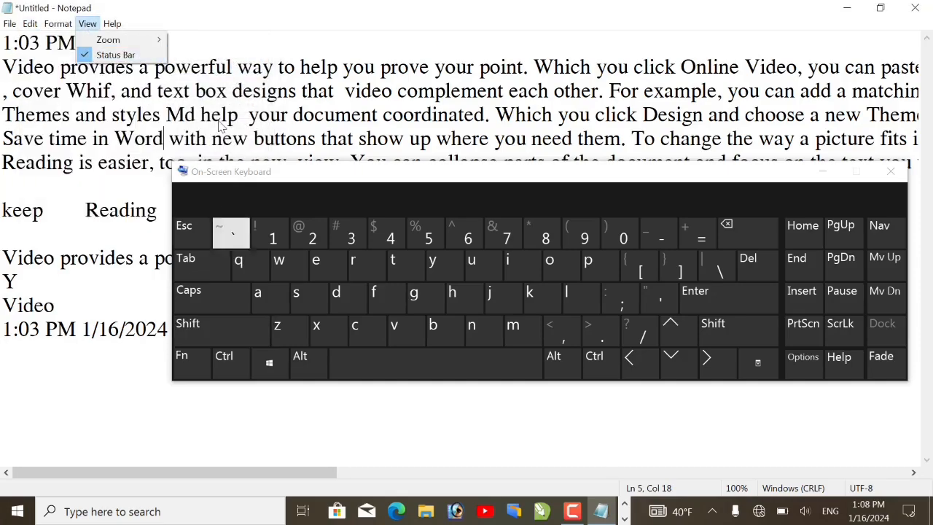
left_click(163, 16)
left_click(223, 357)
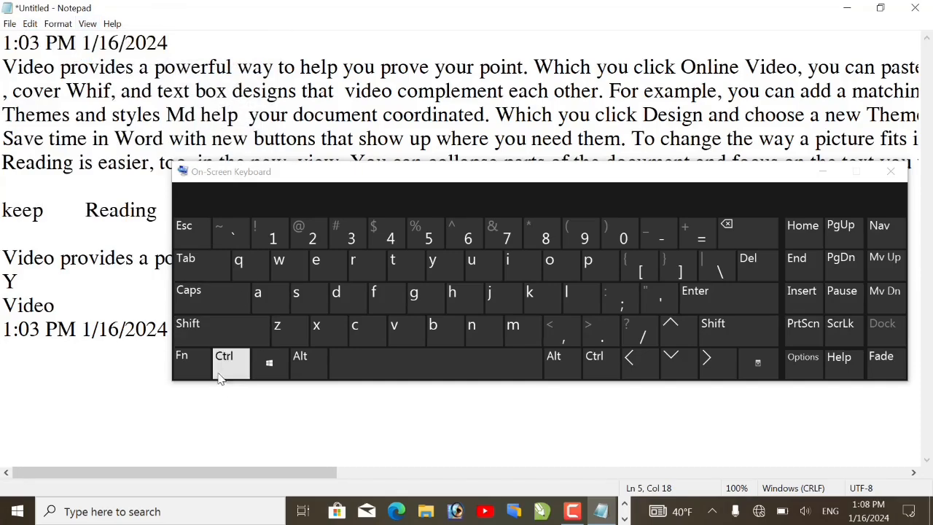
left_click(413, 295)
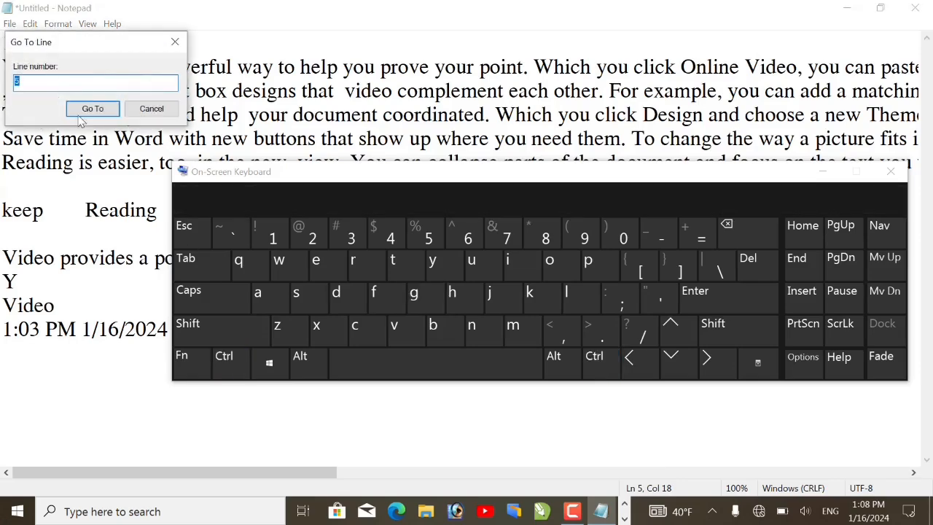
left_click(151, 108)
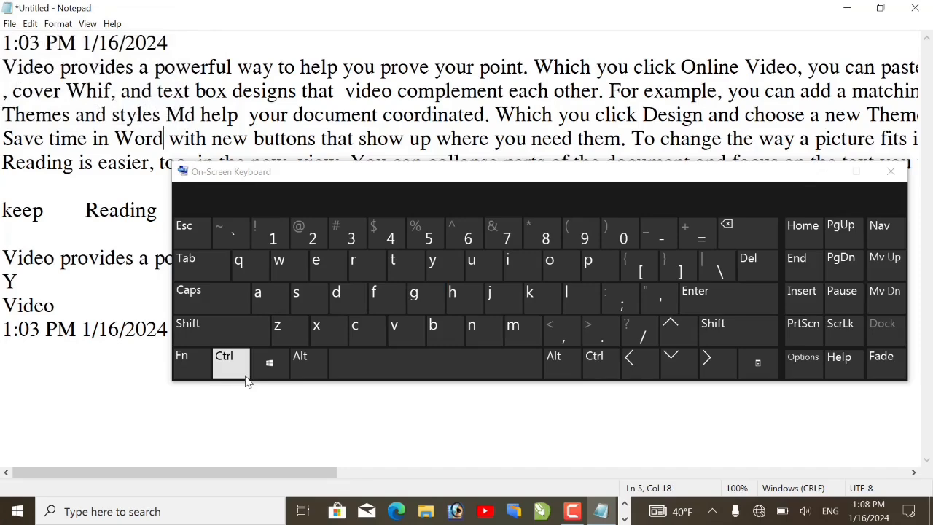
Select all the text with the On-Screen Keyboard and close the keyboard.
left_click(246, 378)
left_click(259, 295)
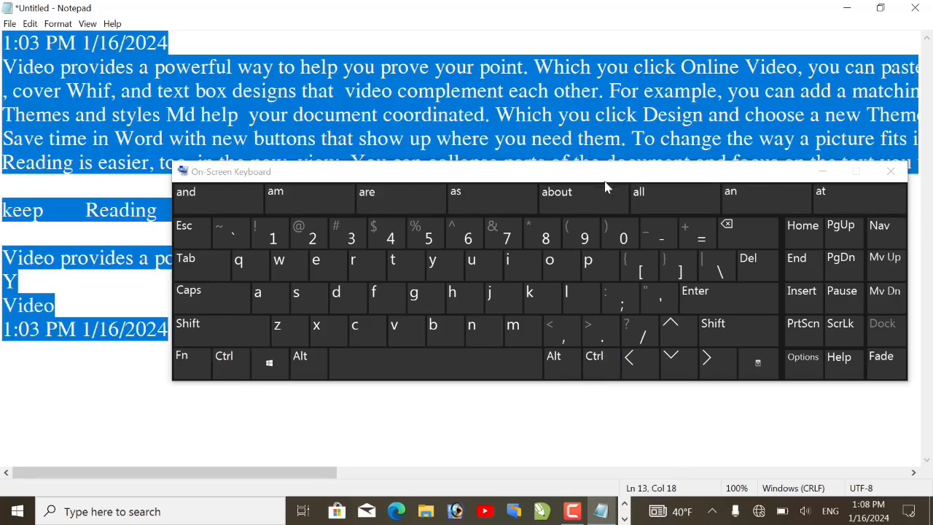
left_click(219, 295)
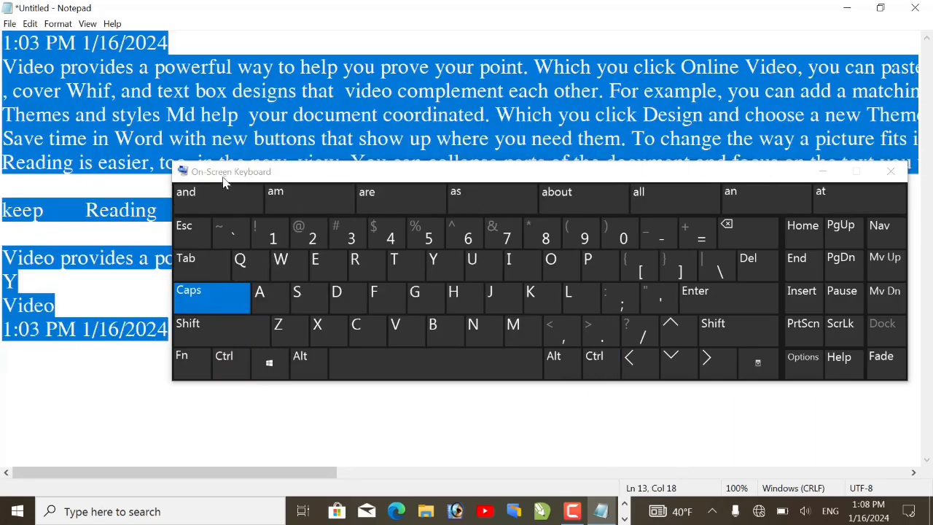
left_click_drag(224, 182, 133, 226)
left_click(801, 224)
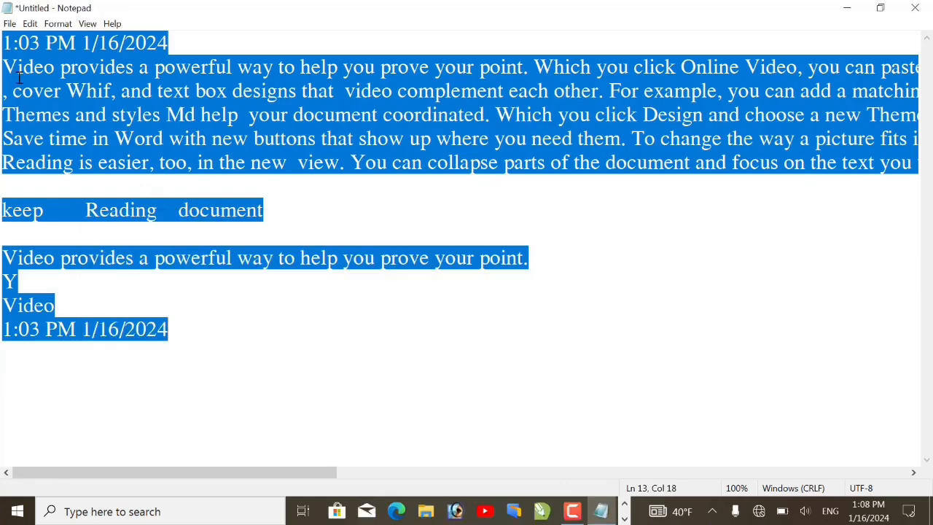
Try to insert the time and date on a new line below the text using the On-Screen Keyboard's function keys.
left_click(30, 24)
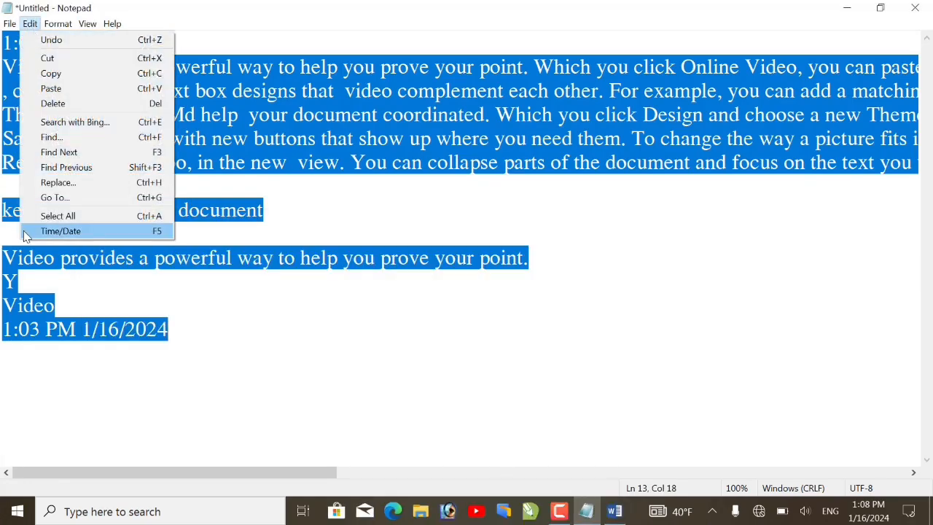
left_click(442, 178)
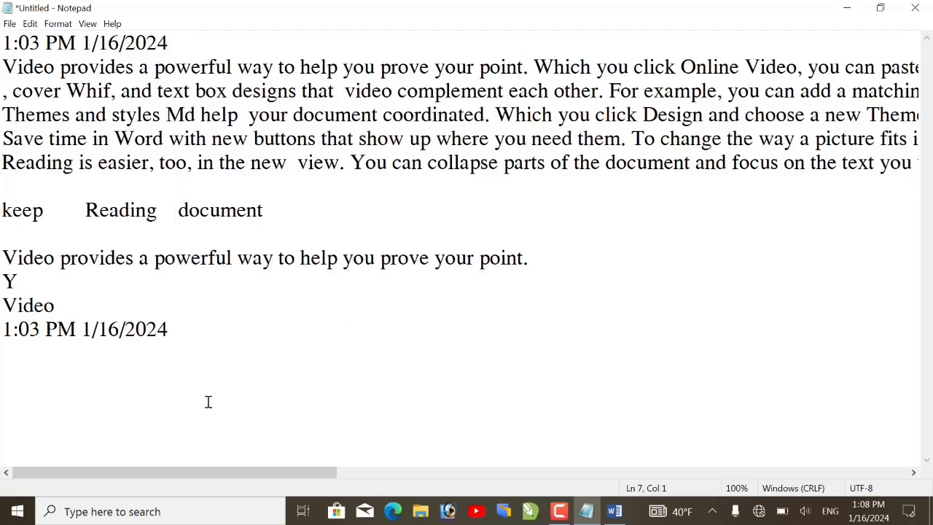
left_click(236, 335)
key("super")
type("os")
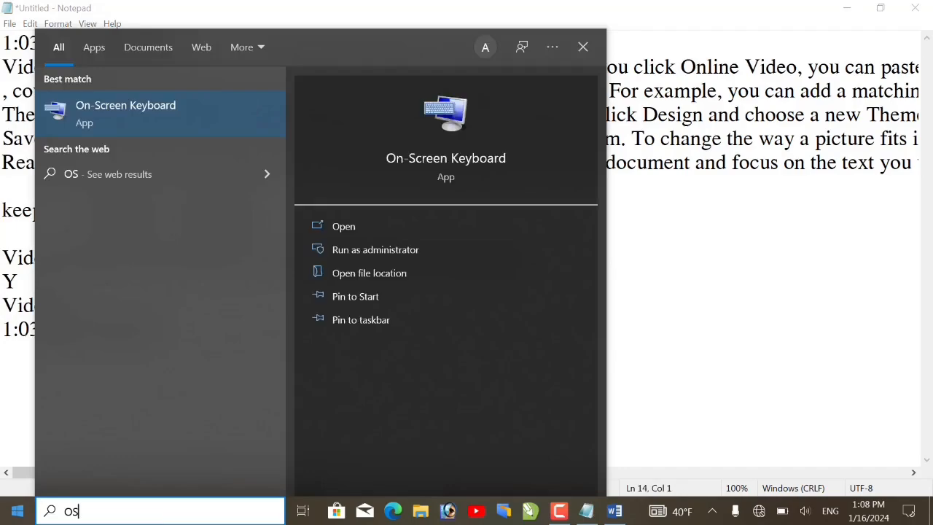
key("Return")
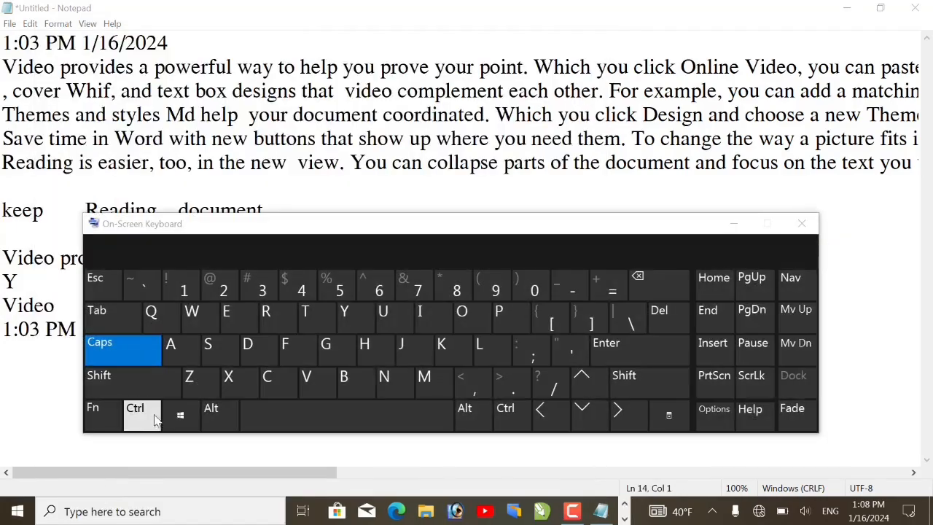
left_click(117, 416)
left_click(328, 286)
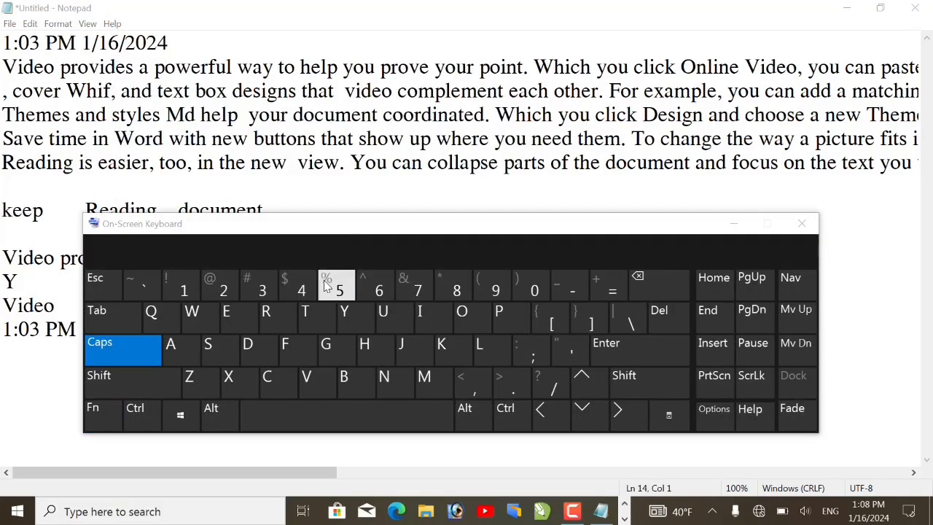